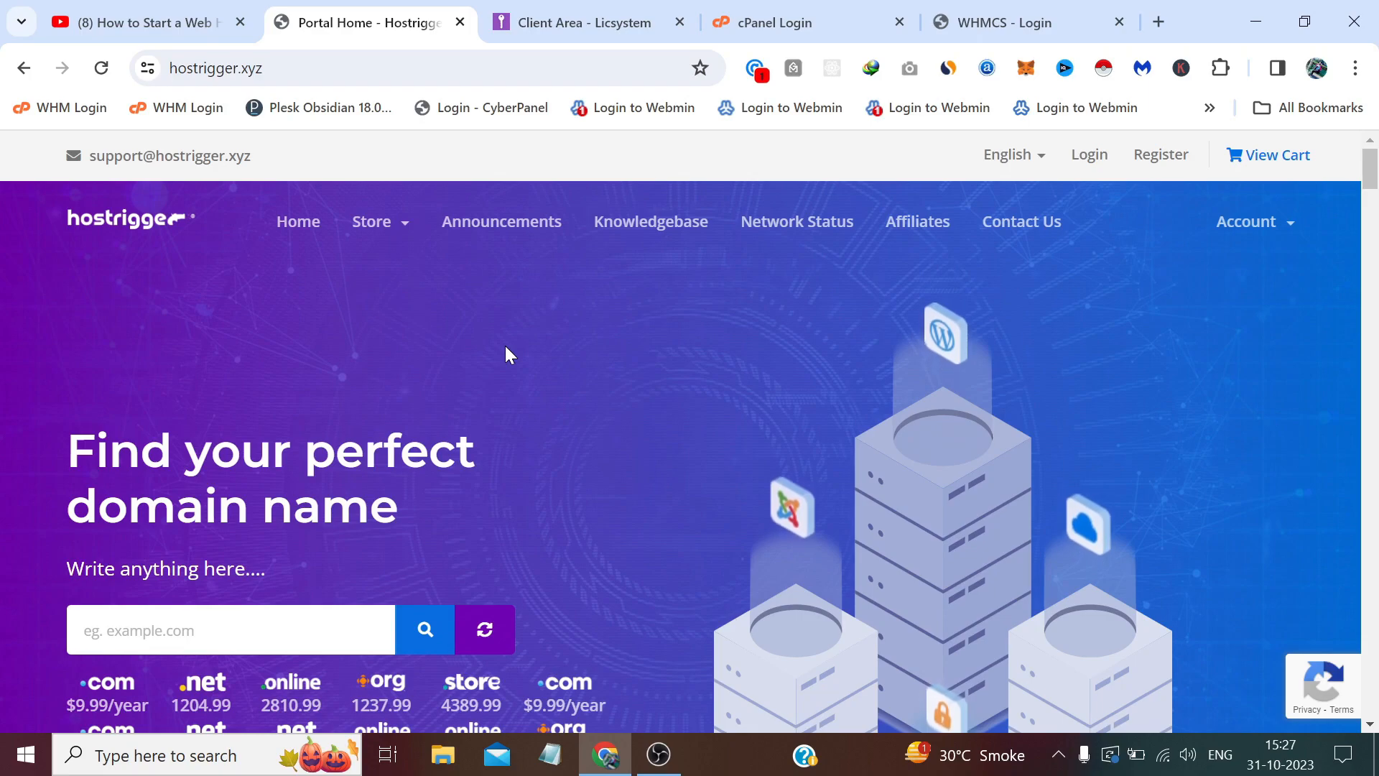
Glance at the Store items, then open Licsystem's Support > Downloads > WHMCS Addons category.
click(404, 234)
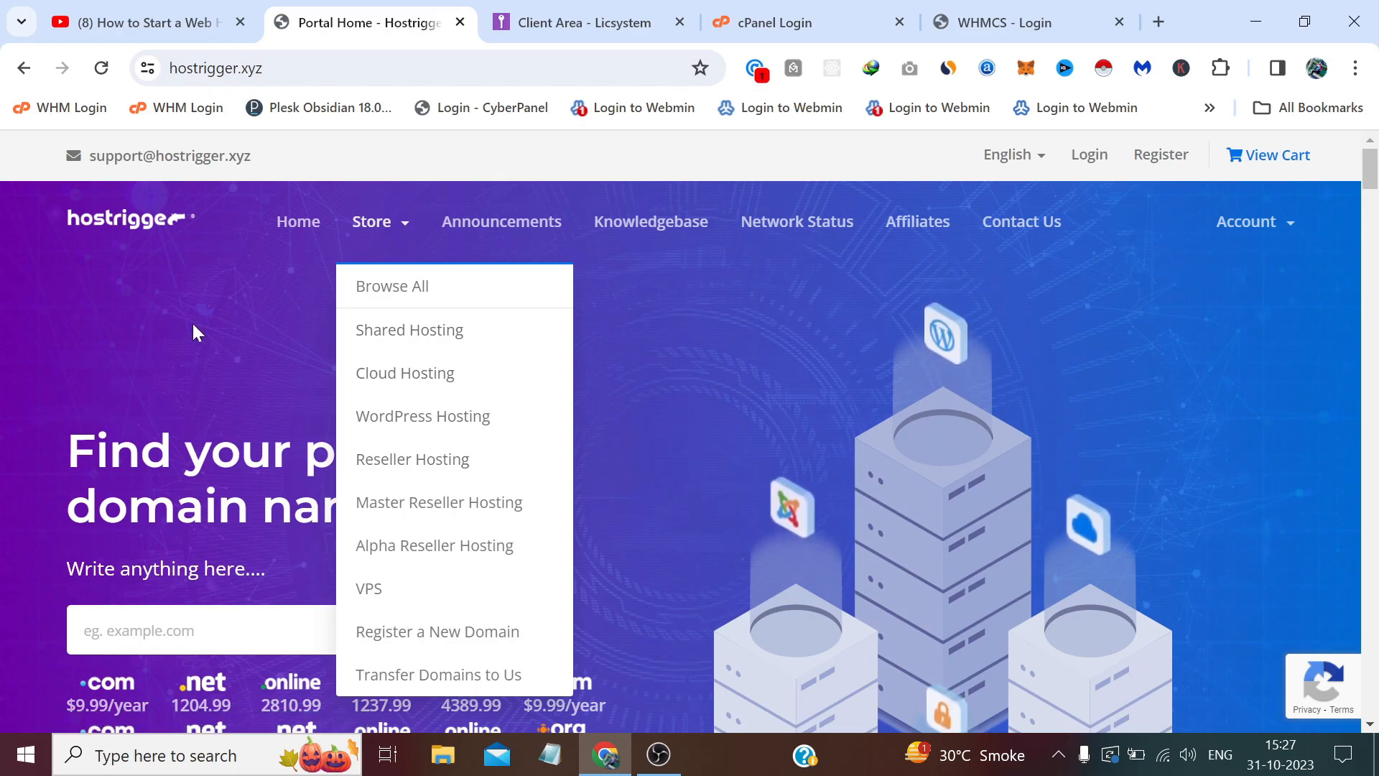
click(56, 321)
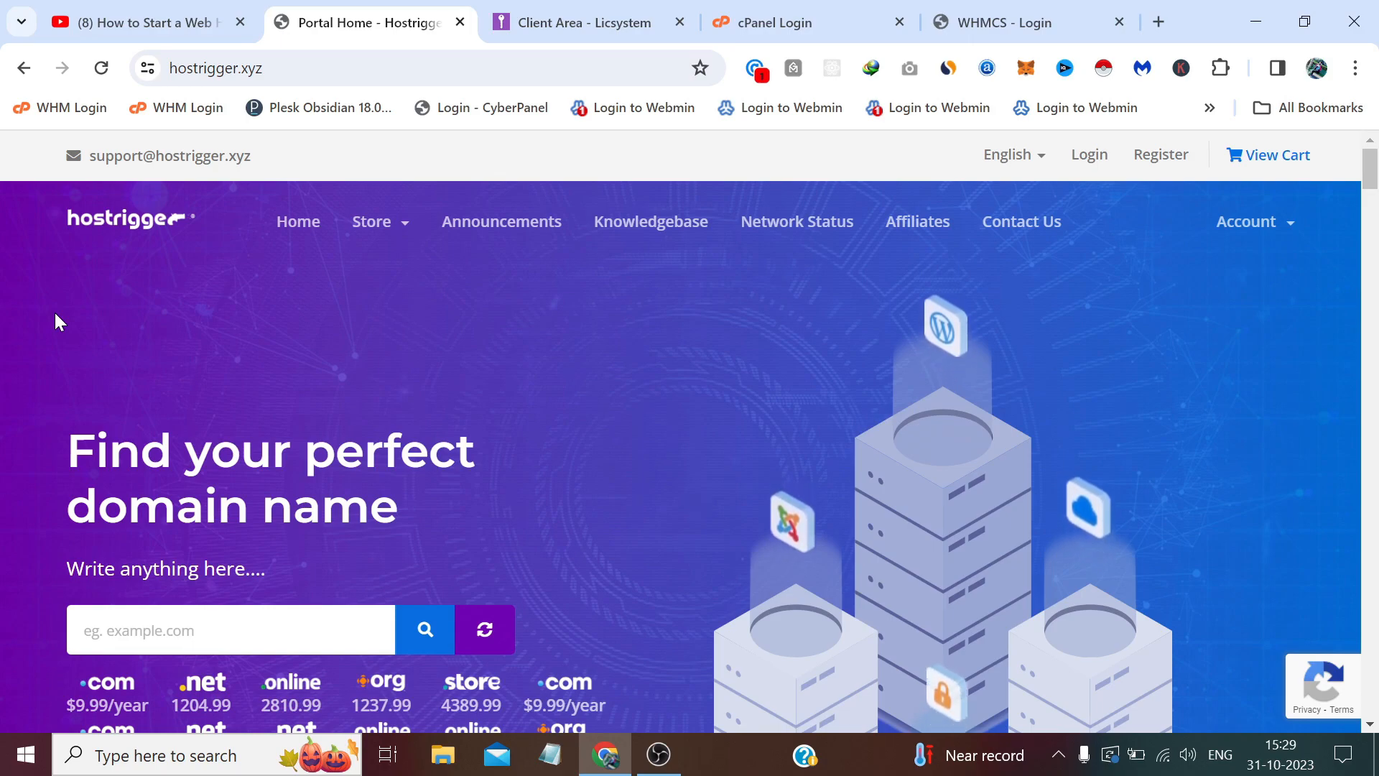
click(515, 19)
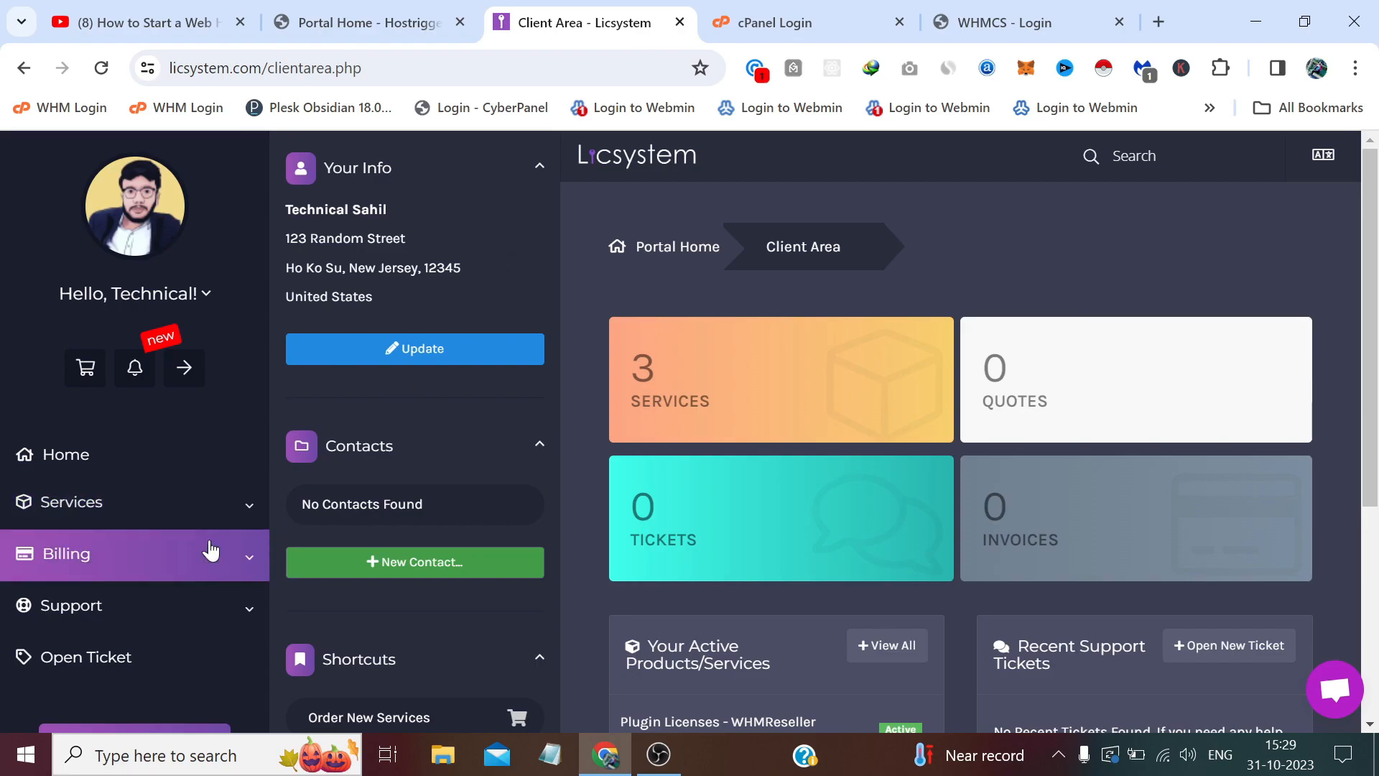
click(204, 618)
scroll(203, 621, down, 3)
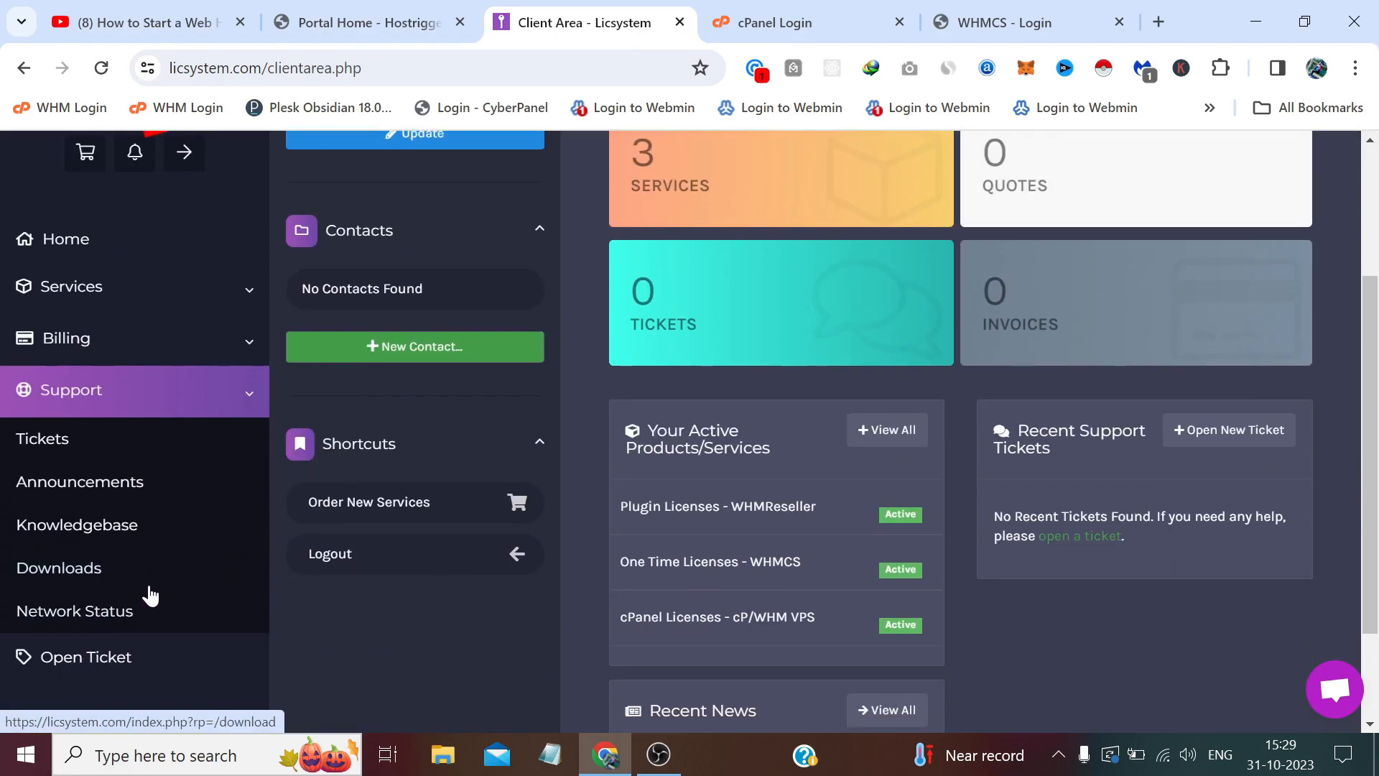
click(113, 580)
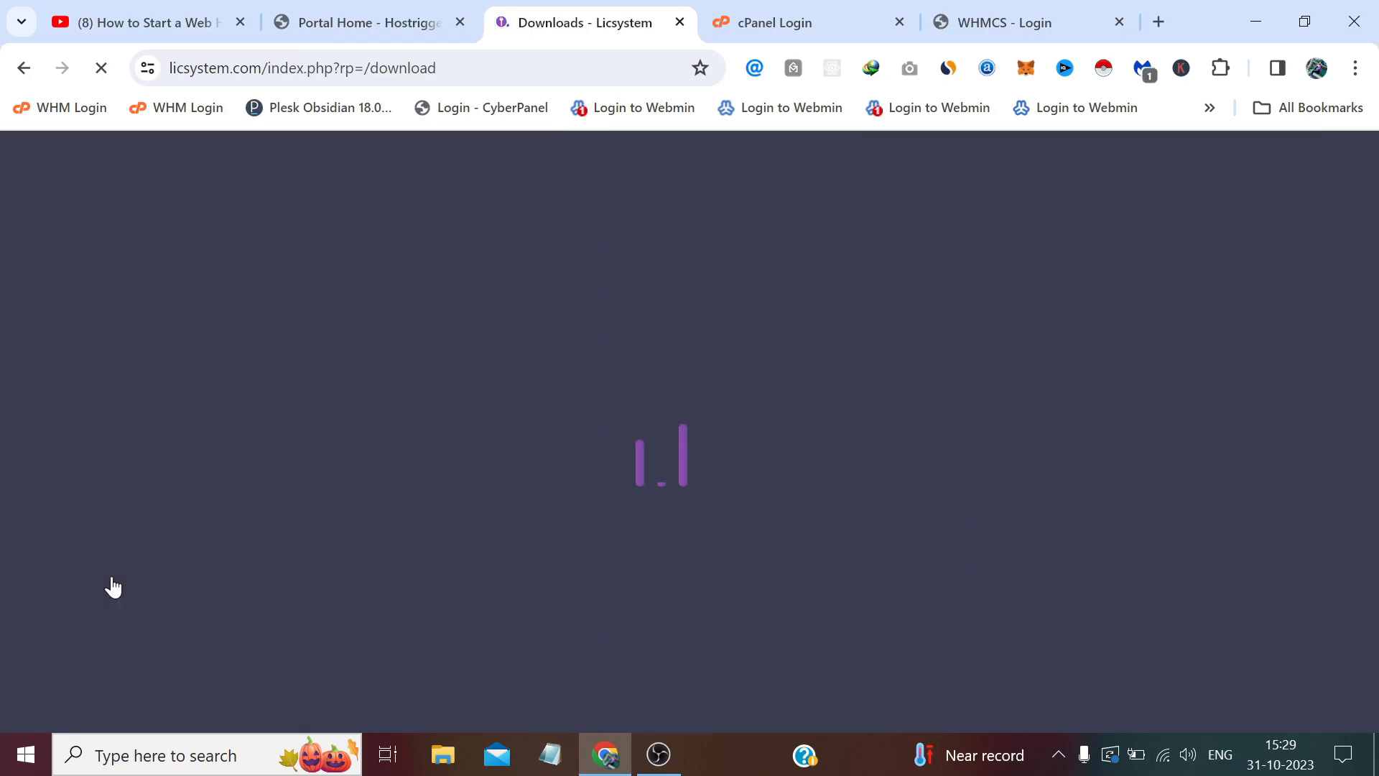
scroll(725, 520, down, 2)
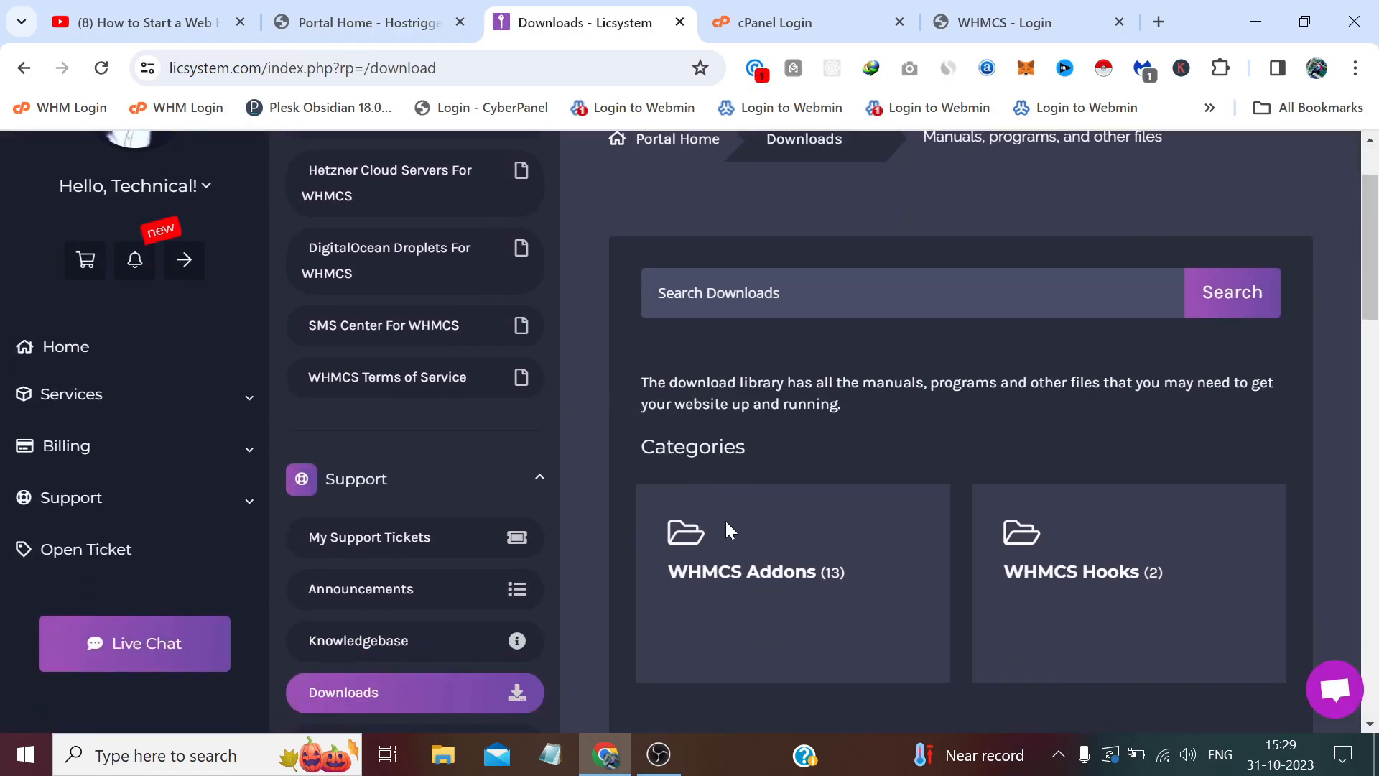
click(751, 577)
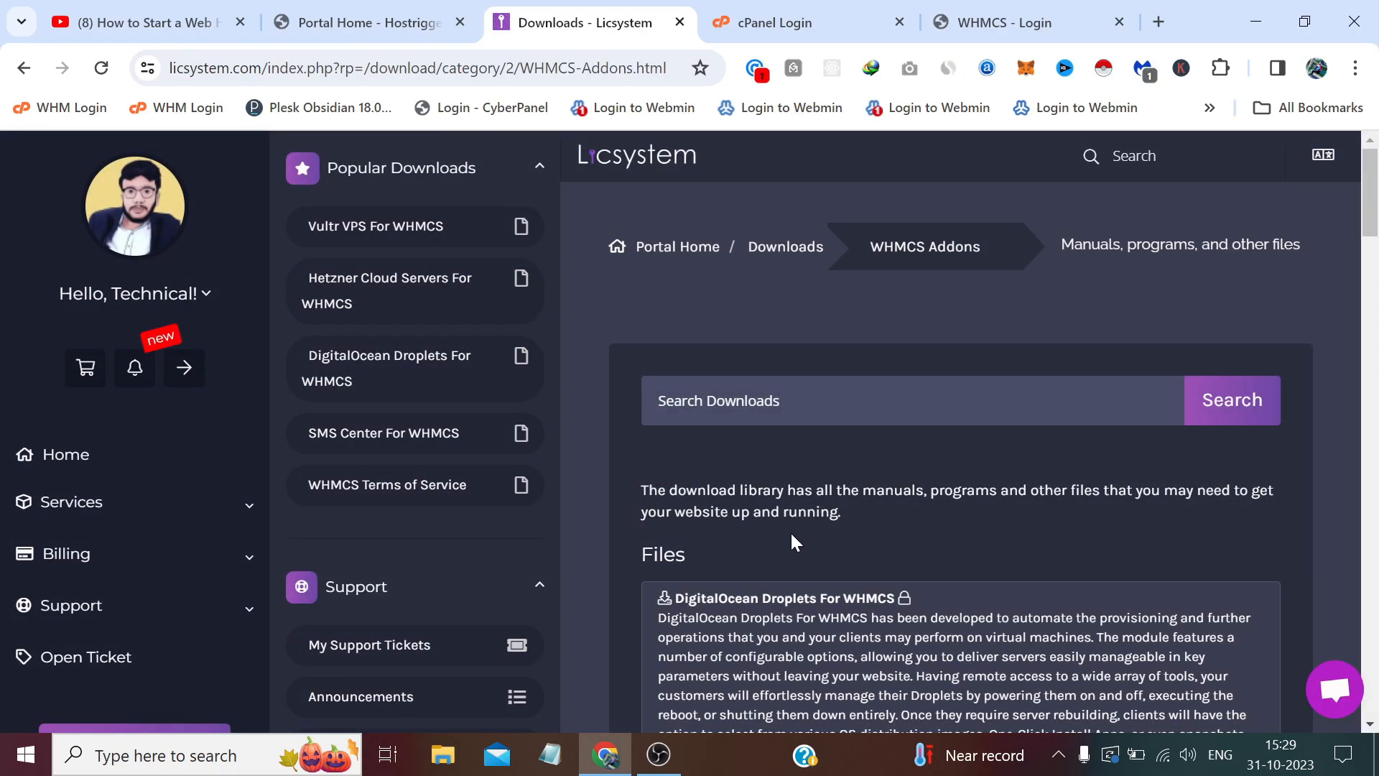
Scroll the WHMCS Addons list to Advanced Menu Manager, then minimise the browser to the desktop.
scroll(791, 535, down, 7)
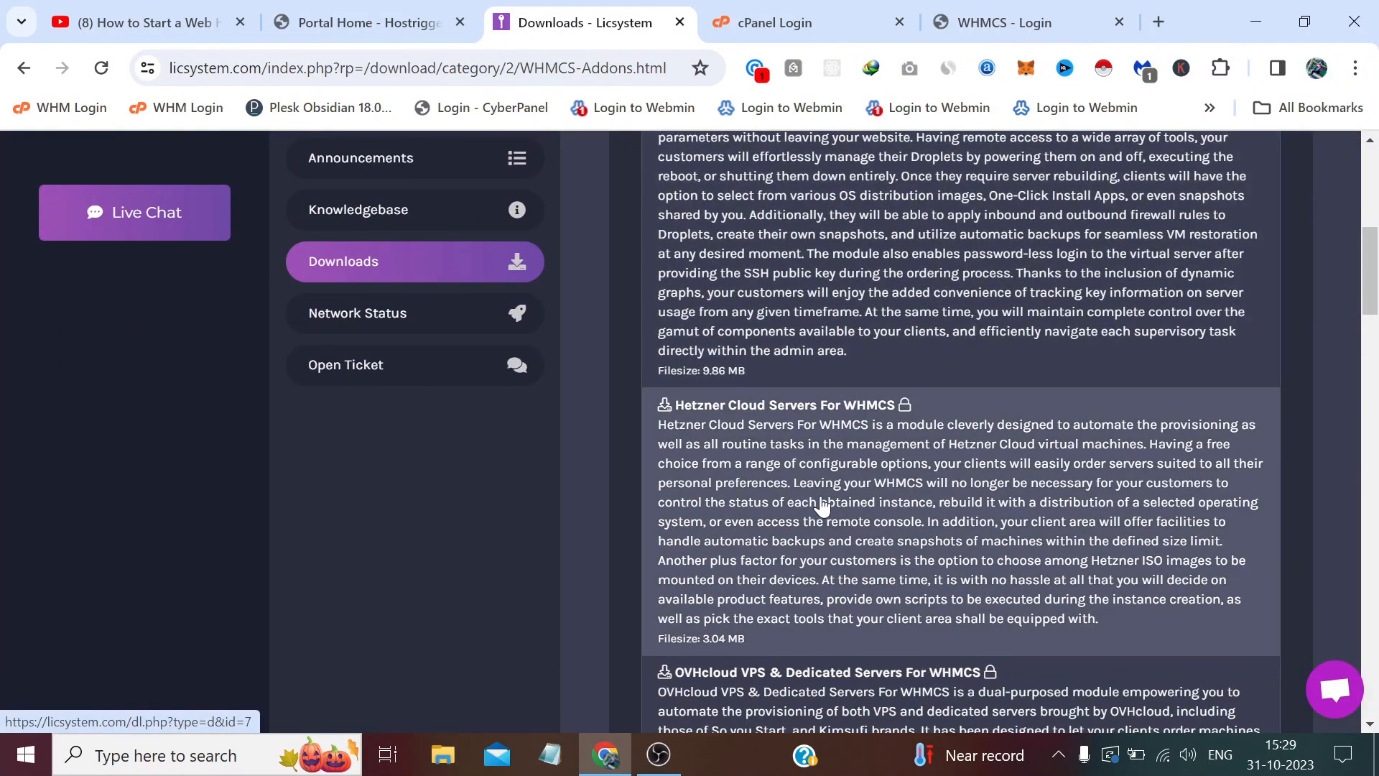
scroll(831, 503, down, 12)
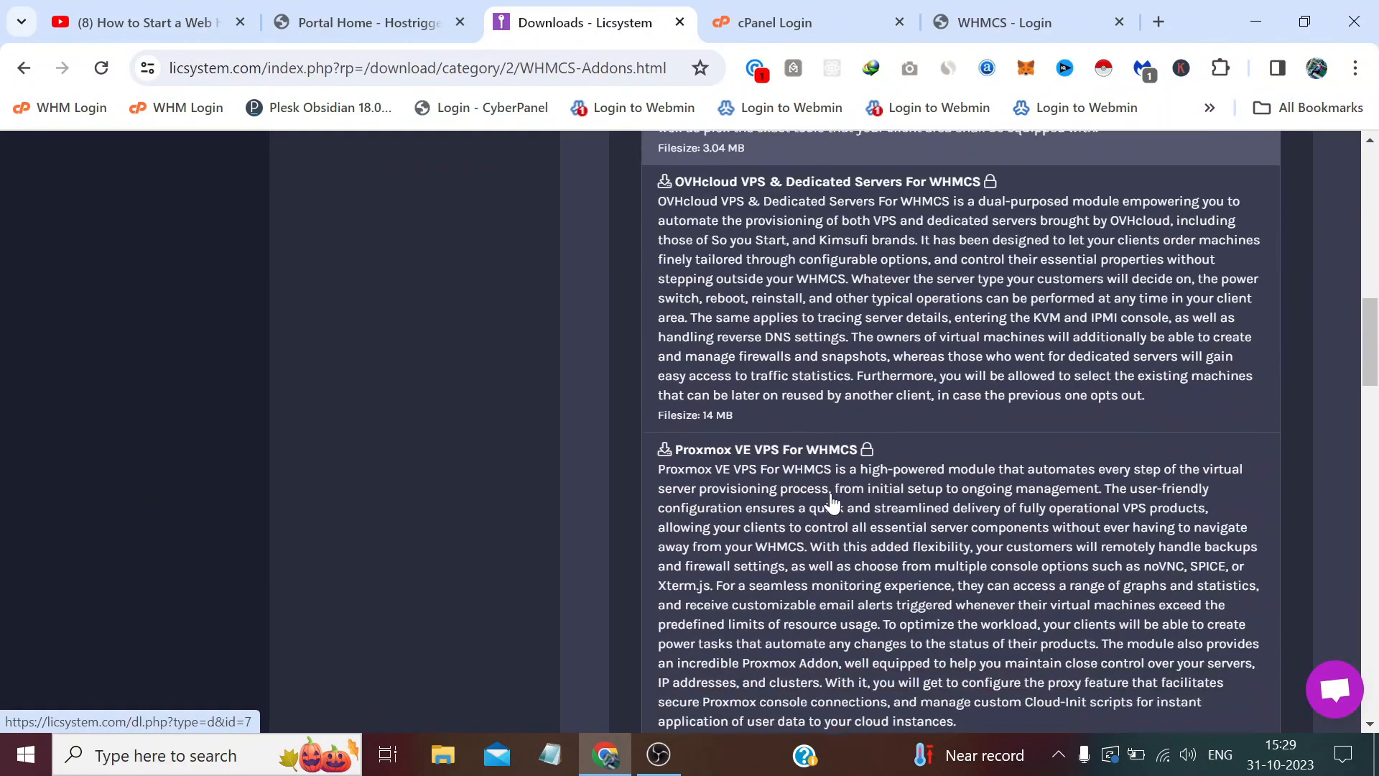
scroll(825, 470, down, 3)
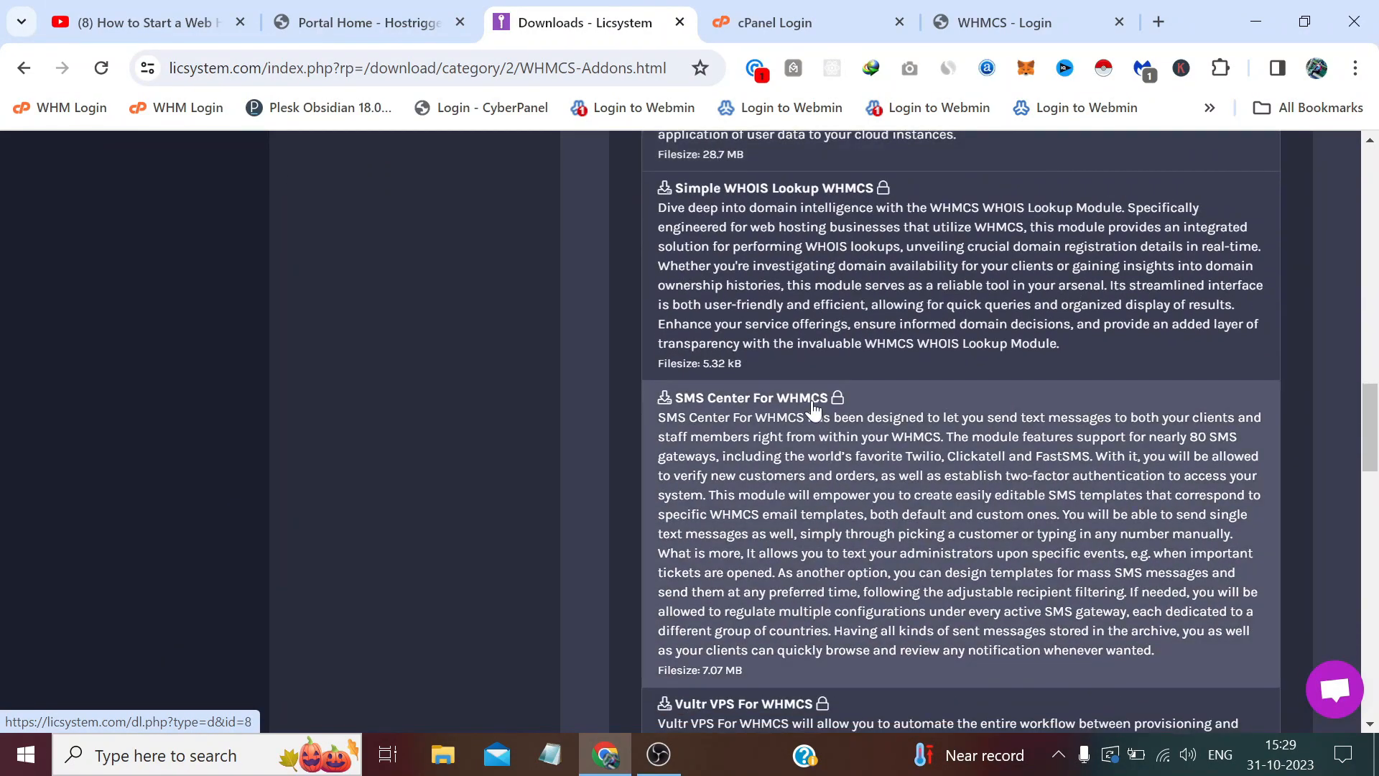
scroll(811, 406, down, 5)
scroll(813, 409, down, 11)
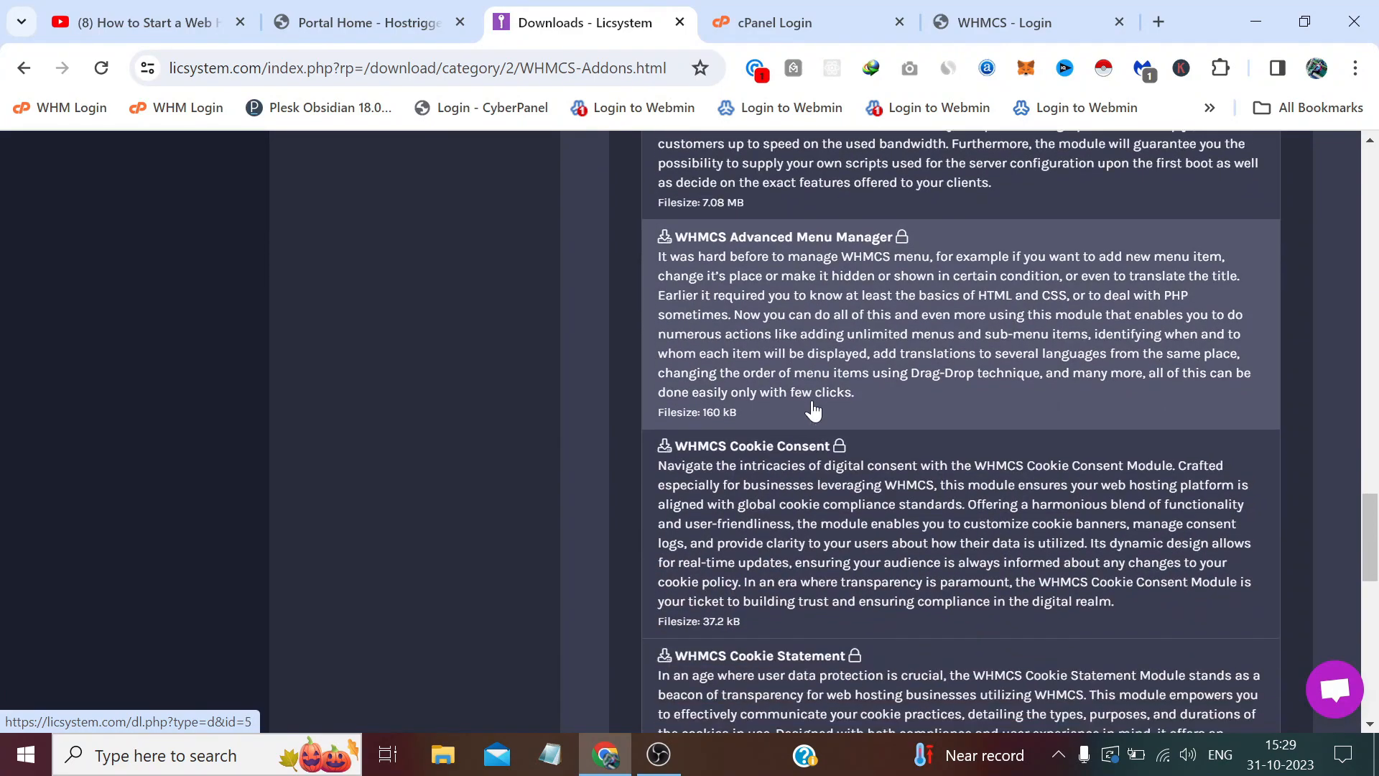
scroll(813, 410, down, 7)
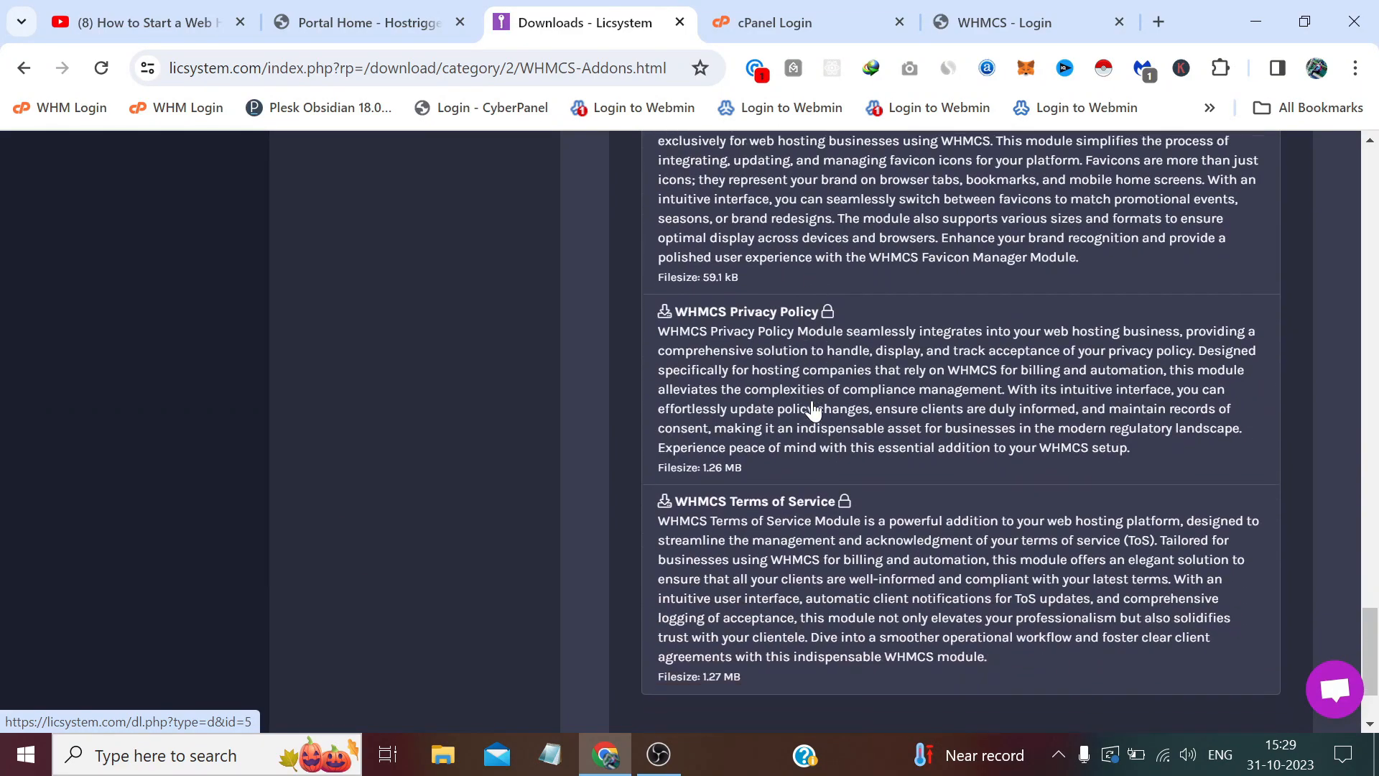
scroll(812, 408, up, 6)
scroll(812, 408, up, 6)
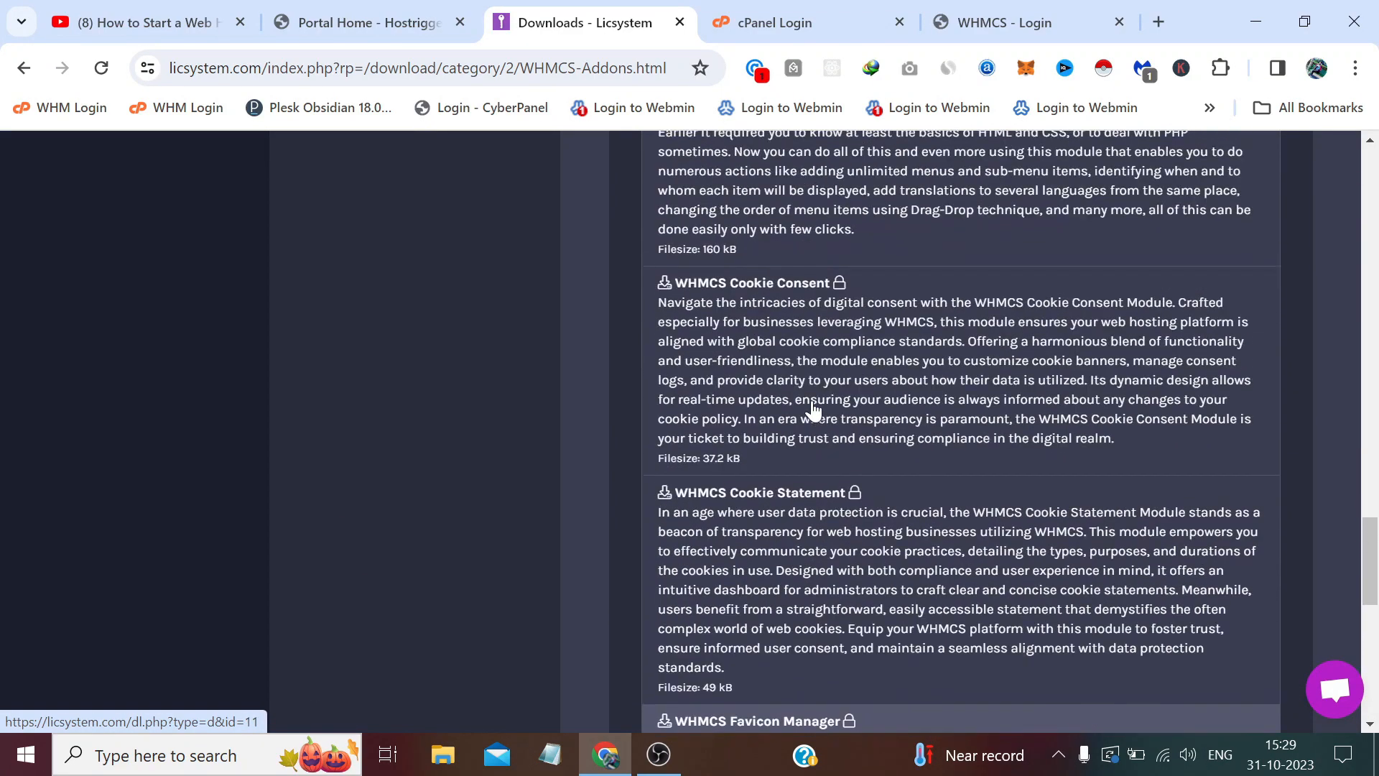
scroll(813, 410, up, 1)
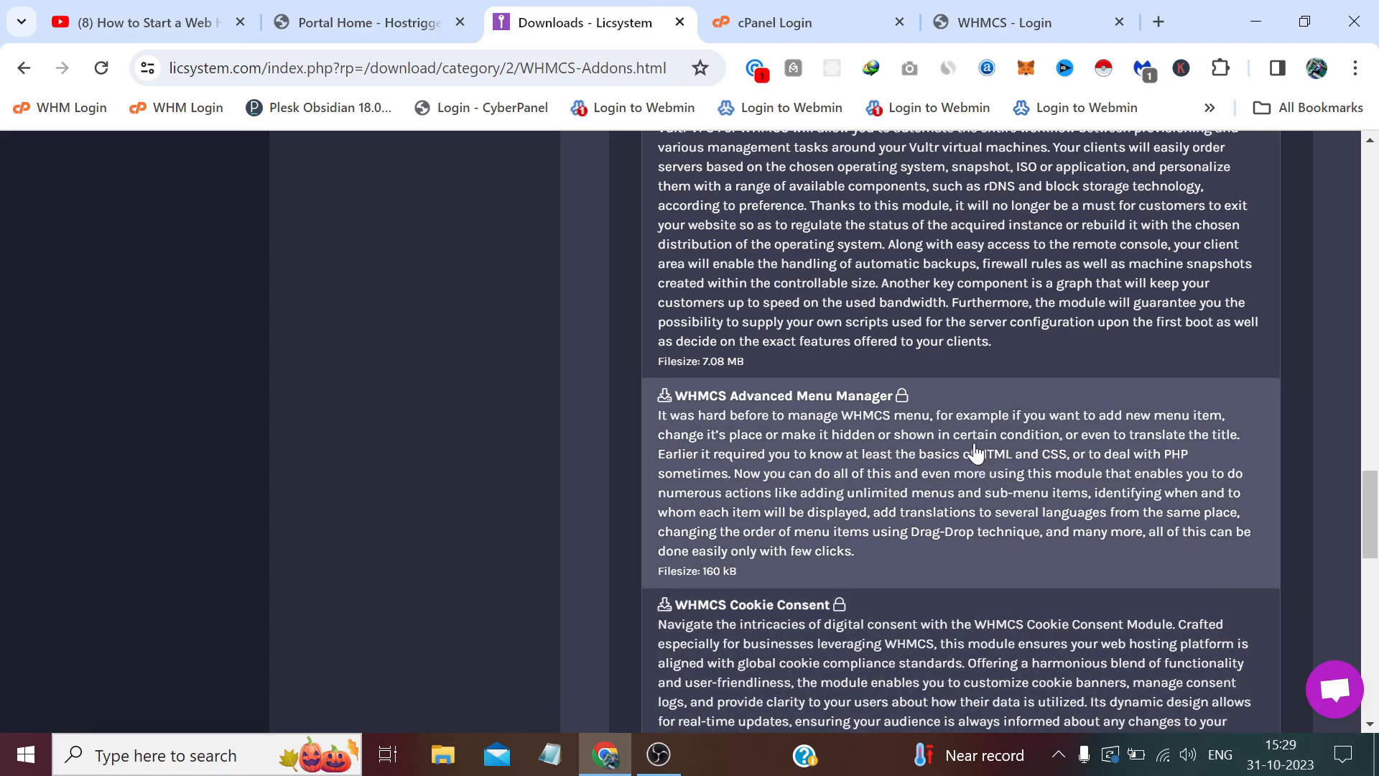
click(1377, 759)
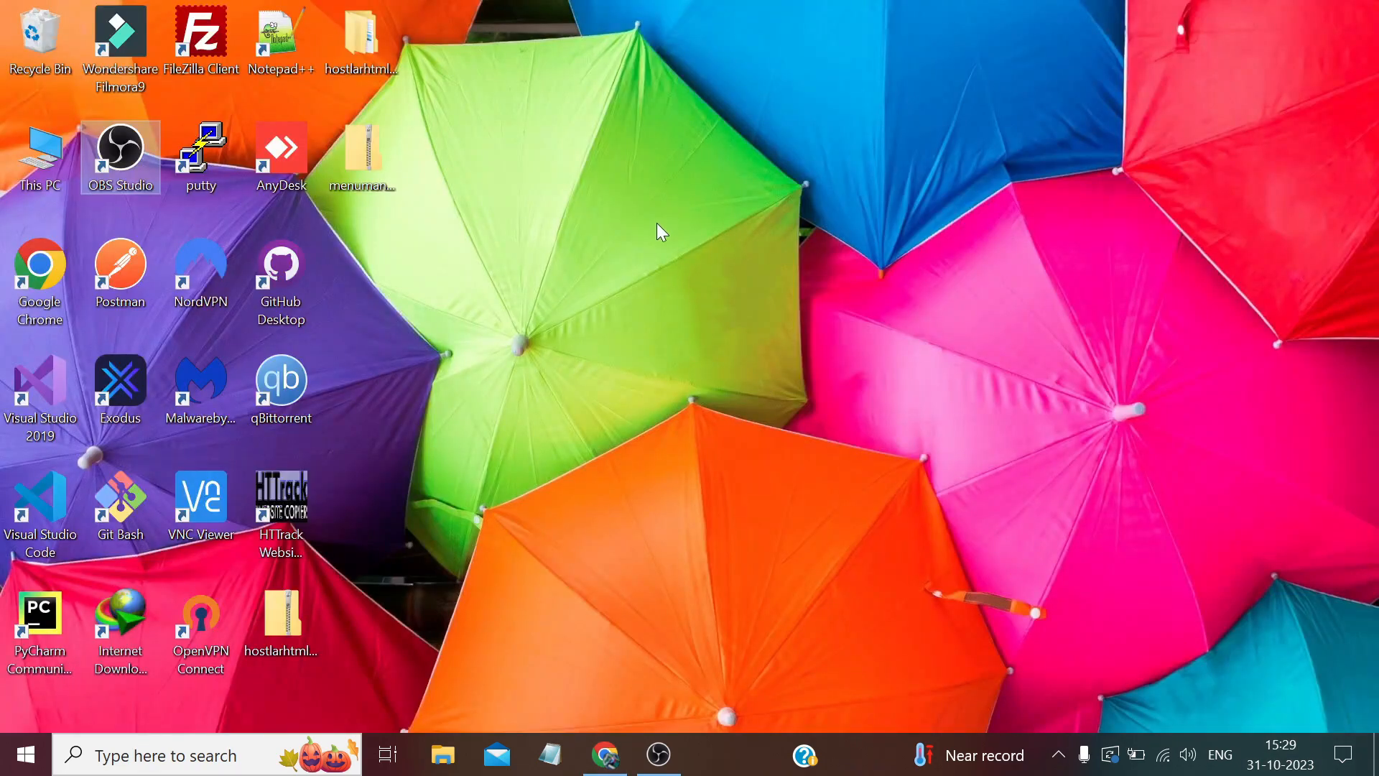
Extract the menumanager zip with 7-Zip to a 'menumanager' desktop folder and check its contents.
click(349, 142)
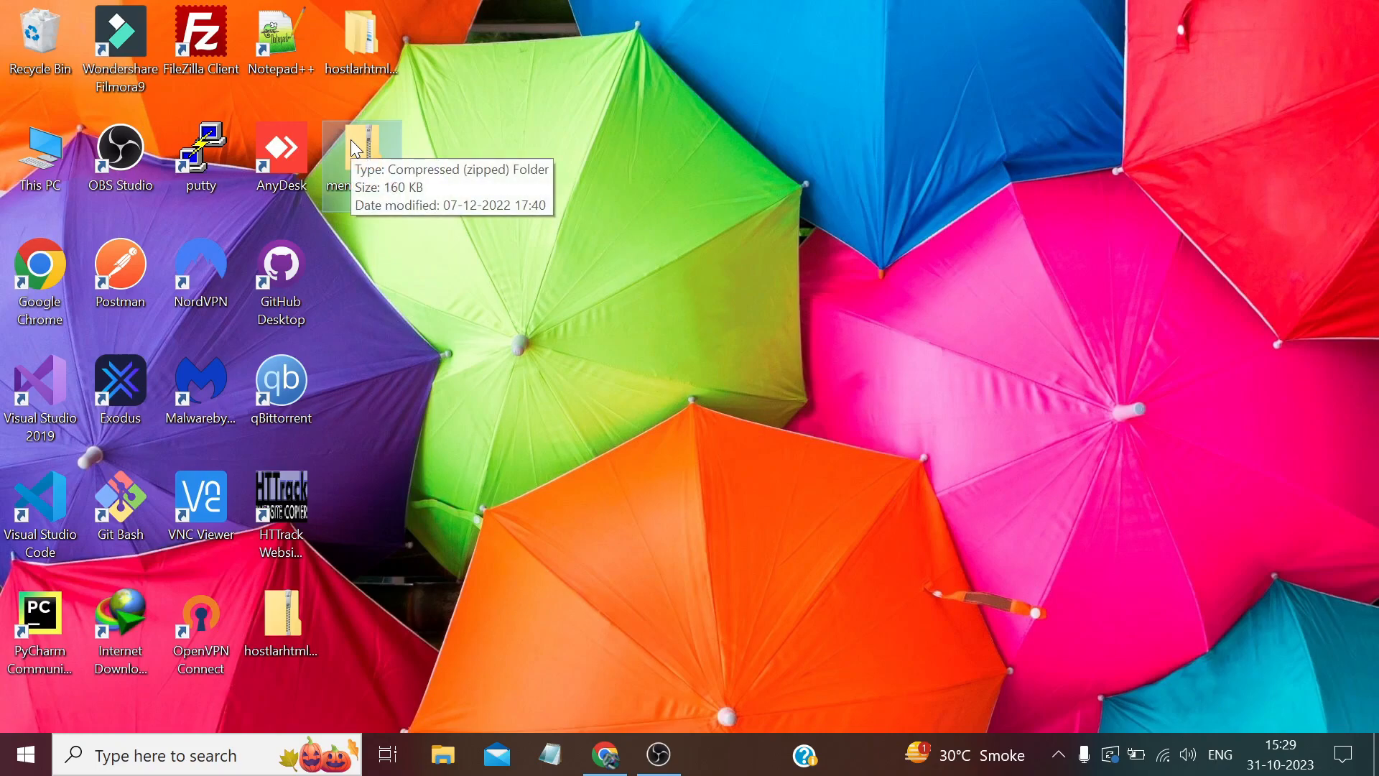
right_click(357, 146)
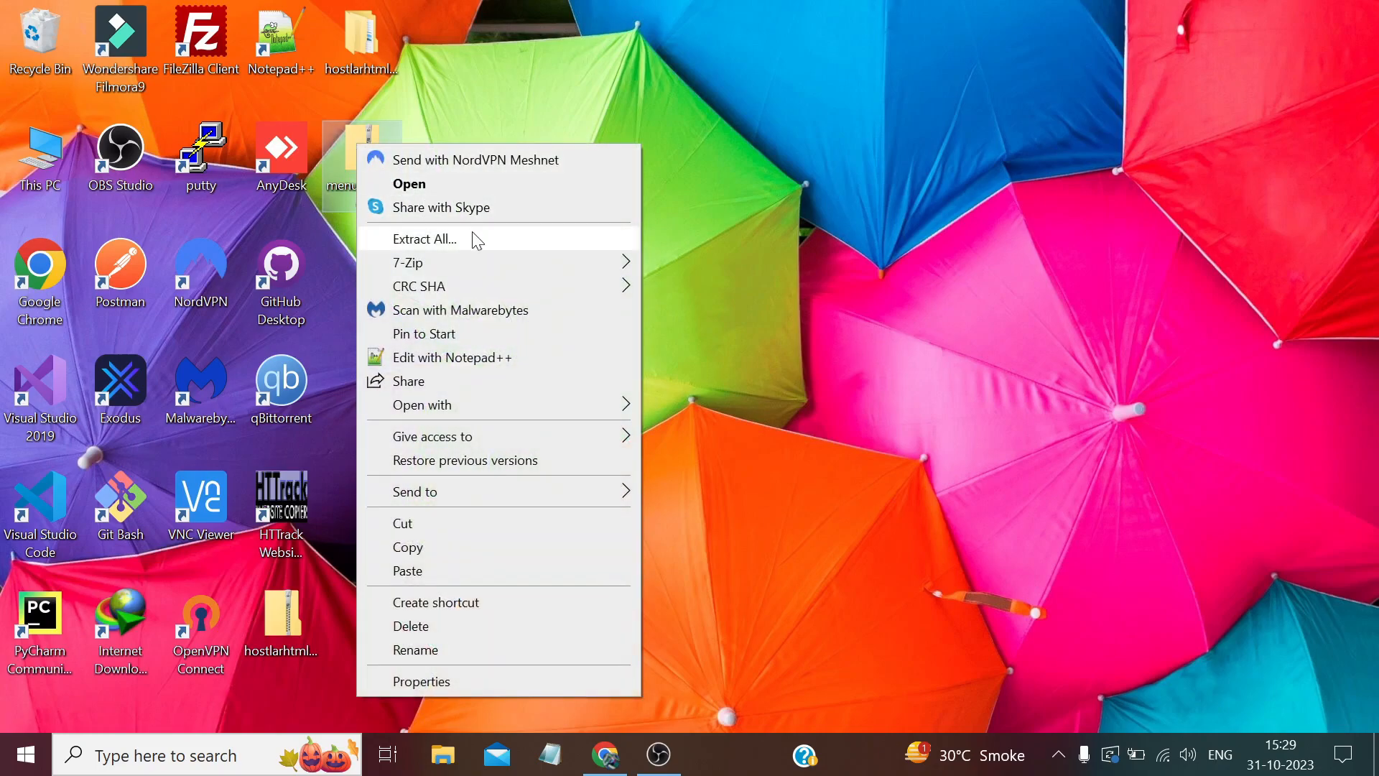
mouse_move(520, 262)
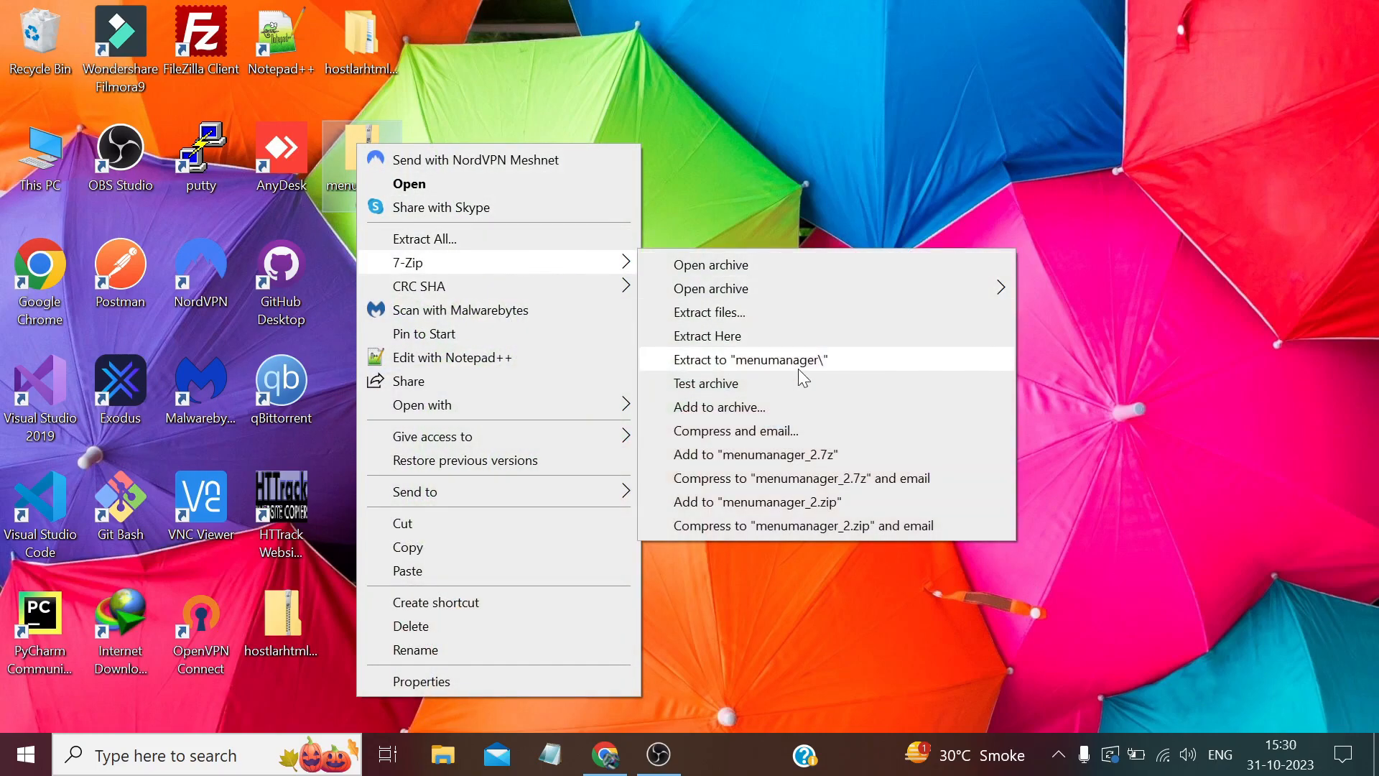
click(794, 362)
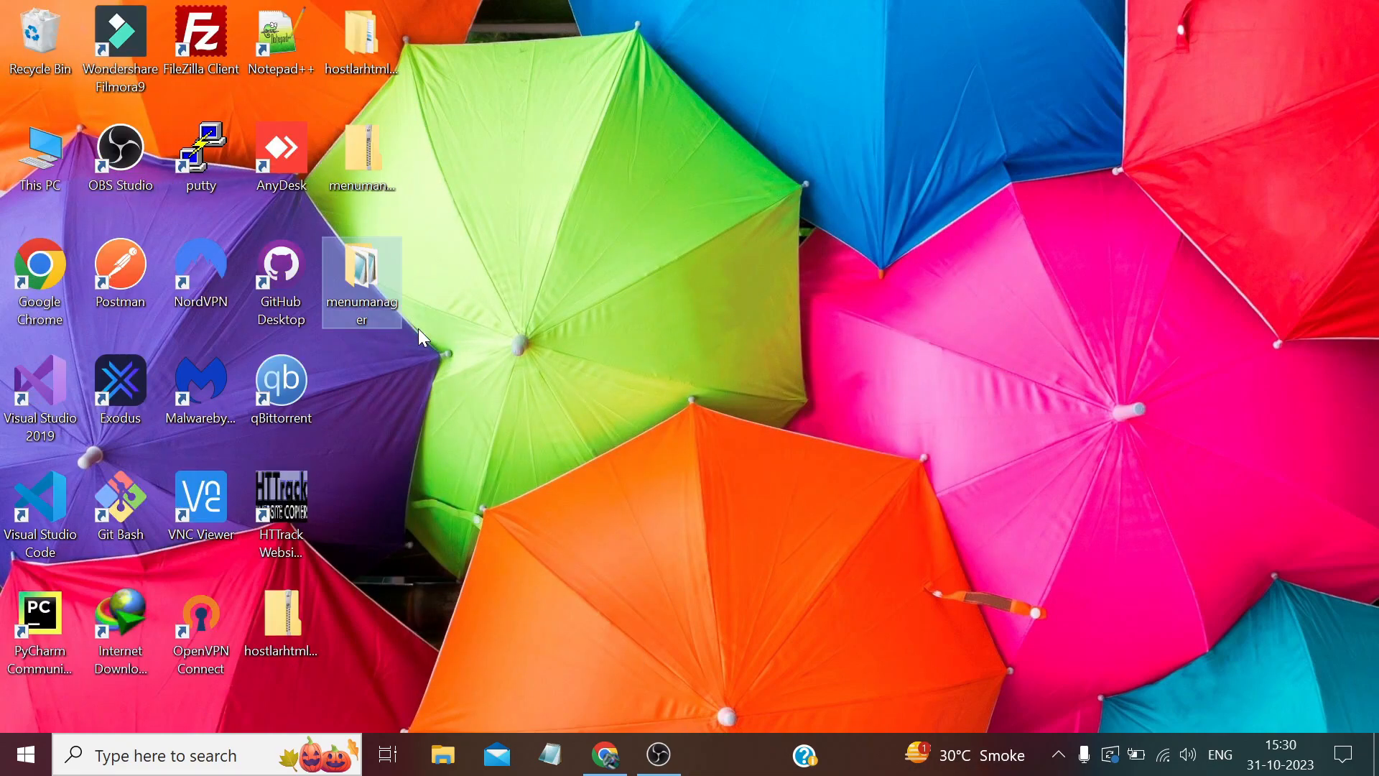
double_click(385, 279)
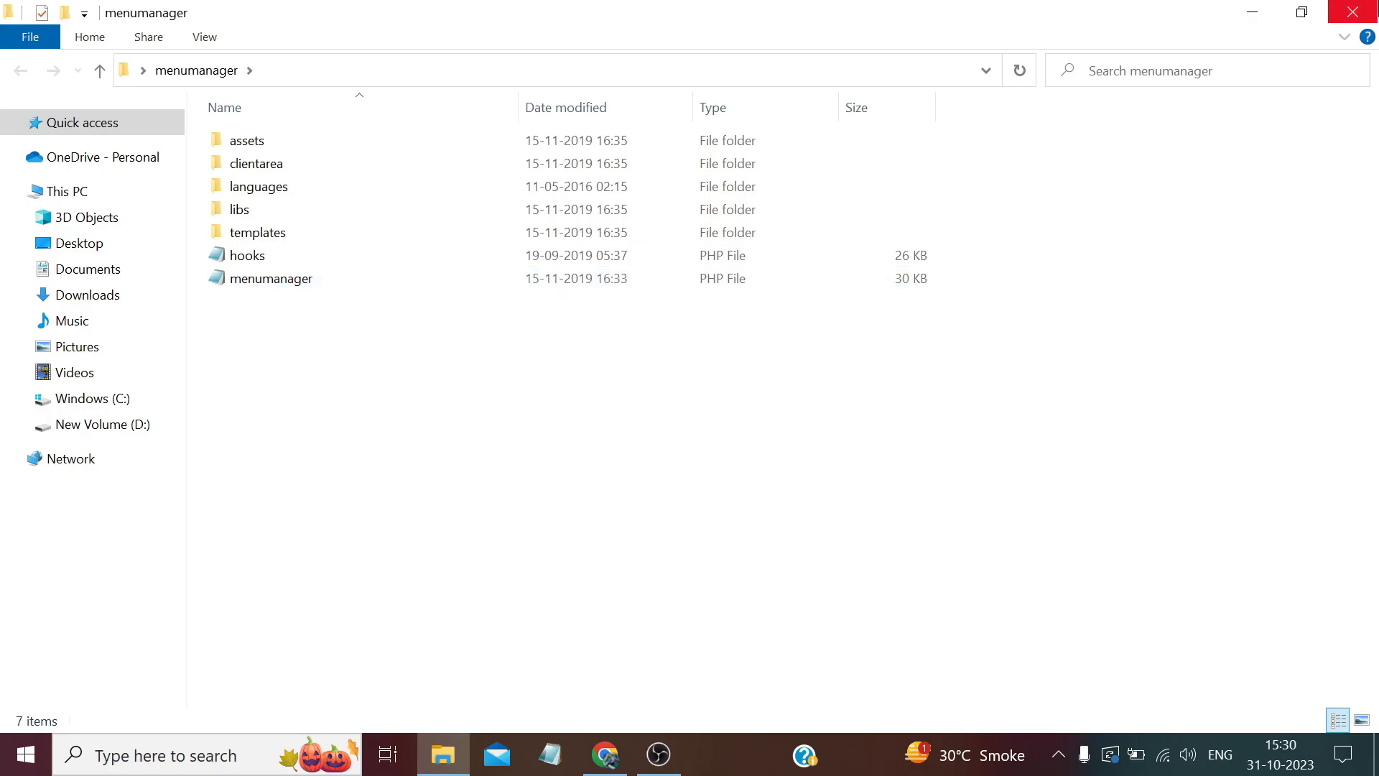
click(1353, 12)
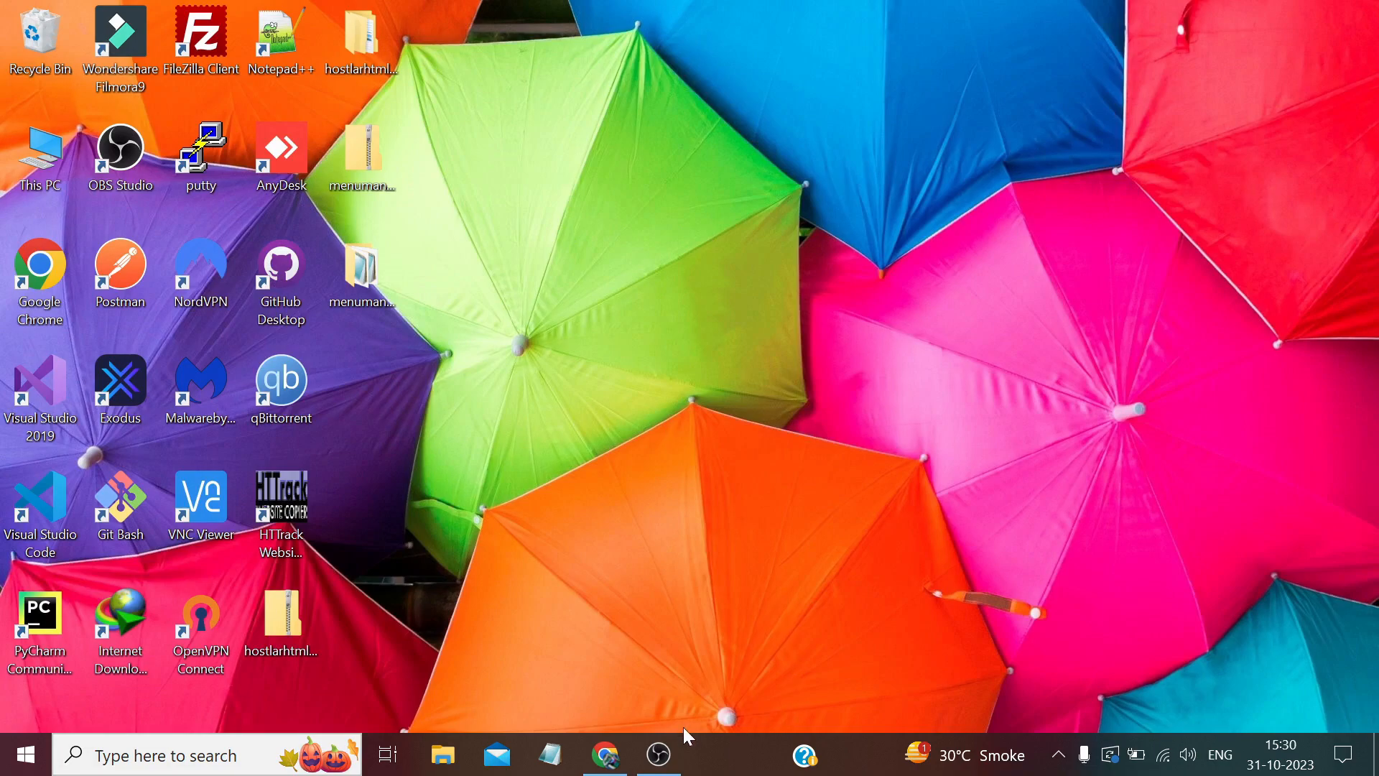
Log in to cPanel with the saved credentials and open File Manager.
click(605, 755)
click(776, 22)
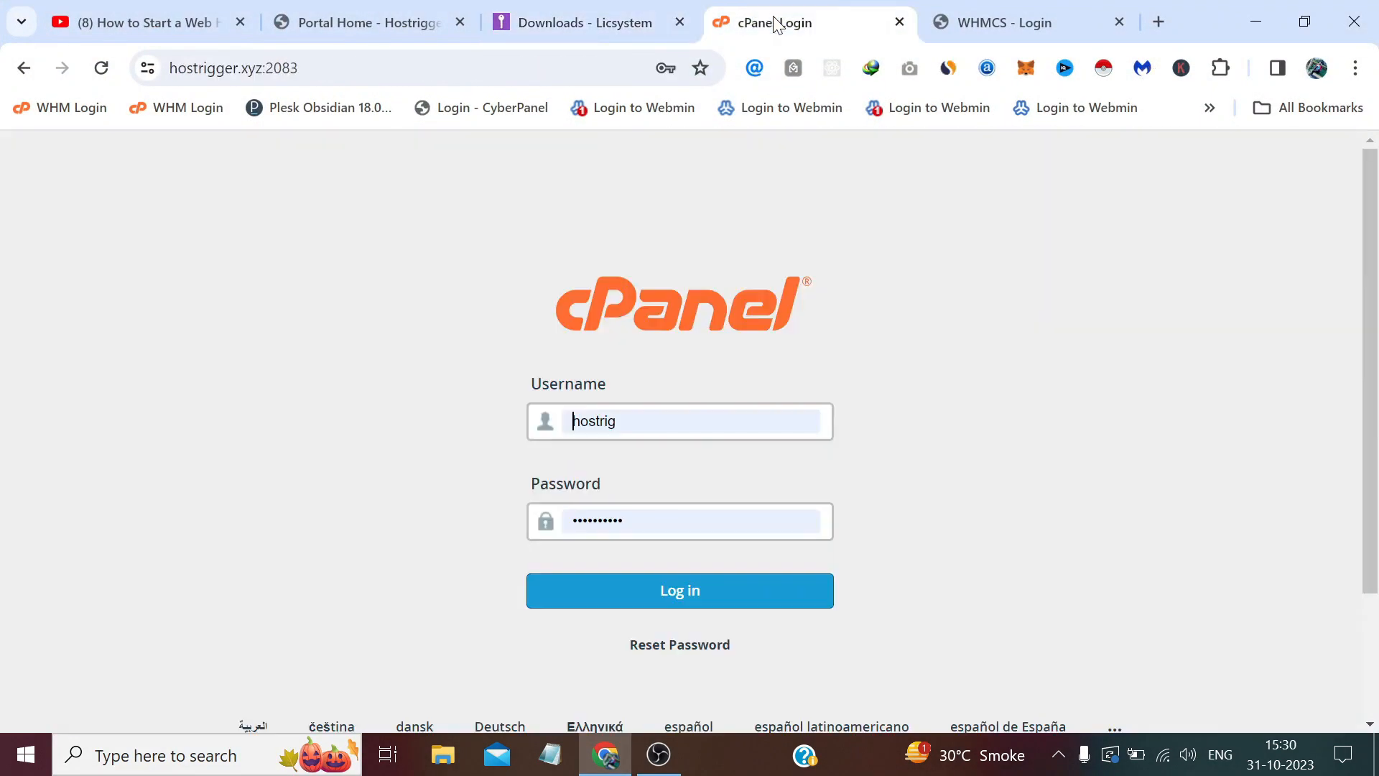
click(629, 591)
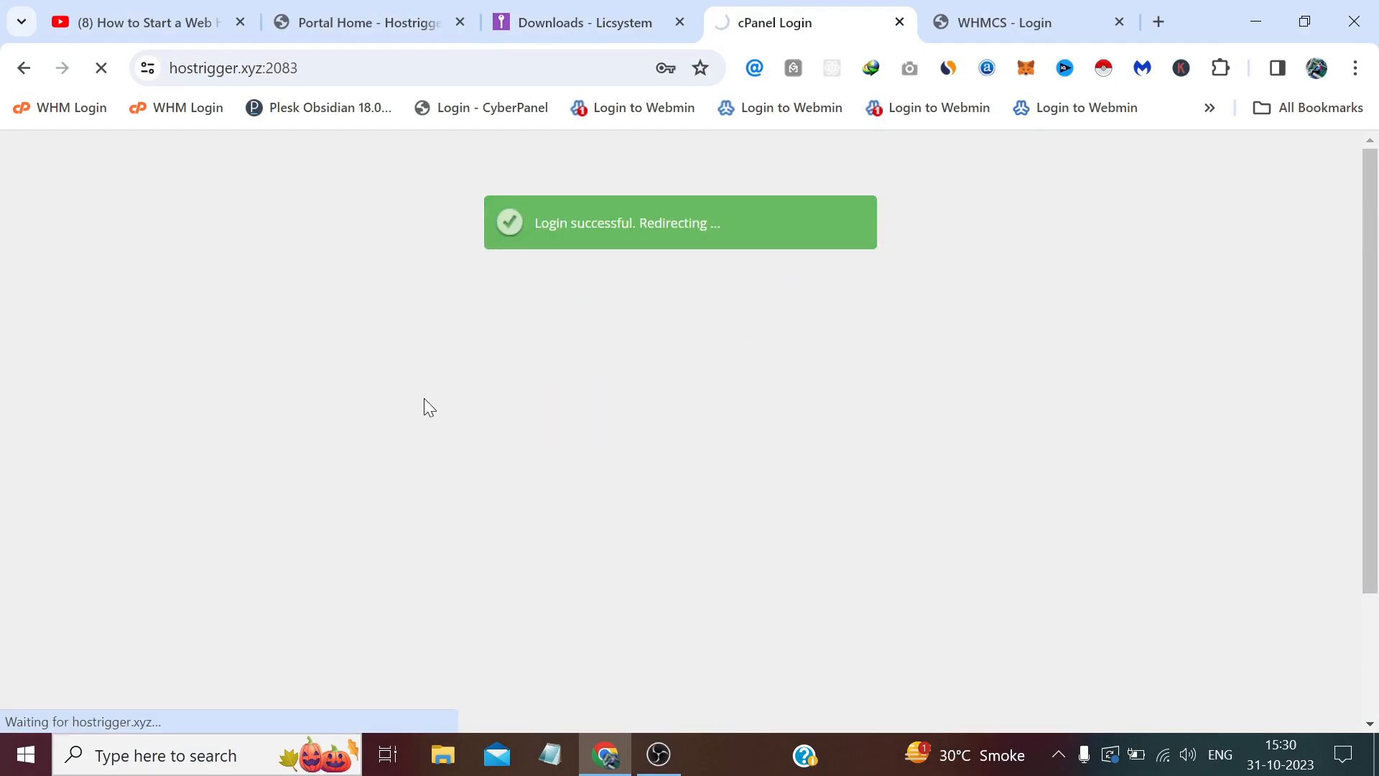
scroll(501, 370, down, 10)
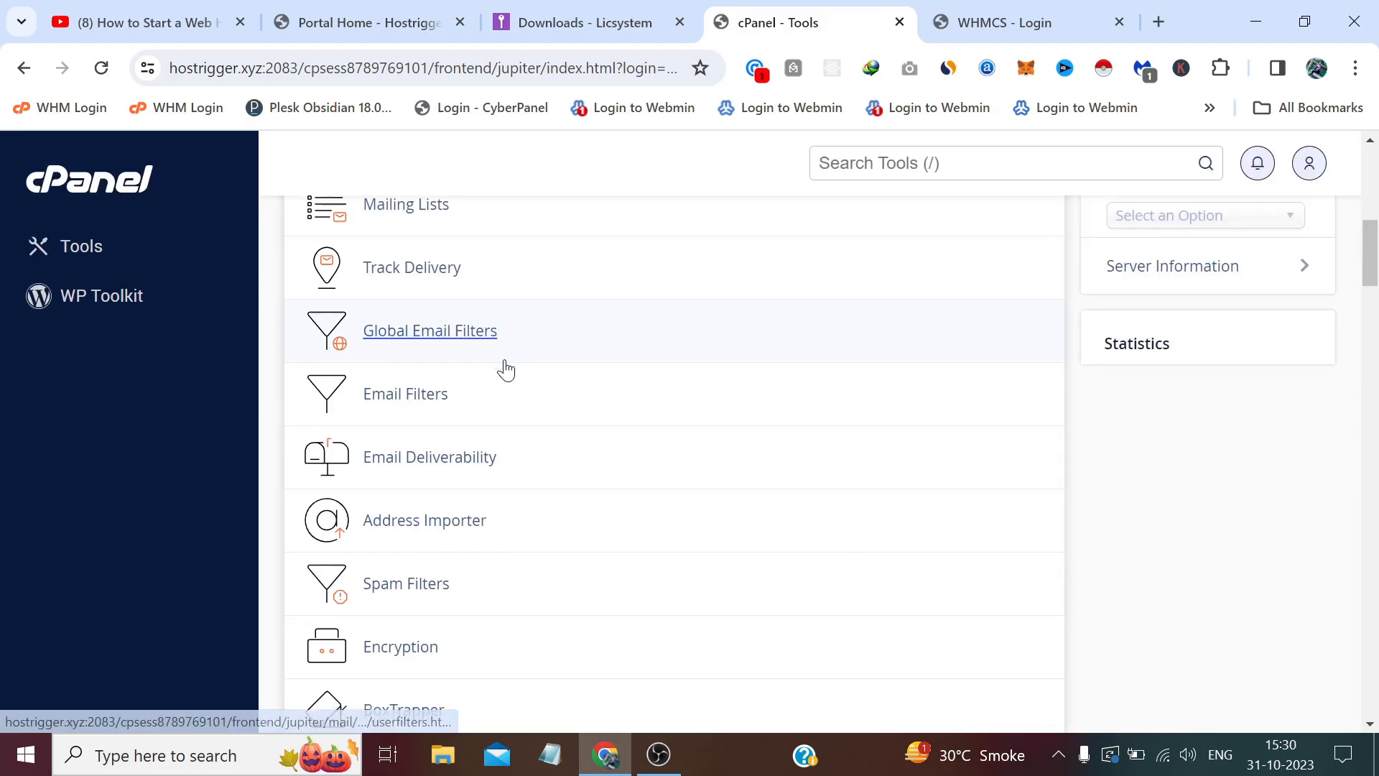
scroll(505, 370, up, 2)
scroll(503, 366, down, 3)
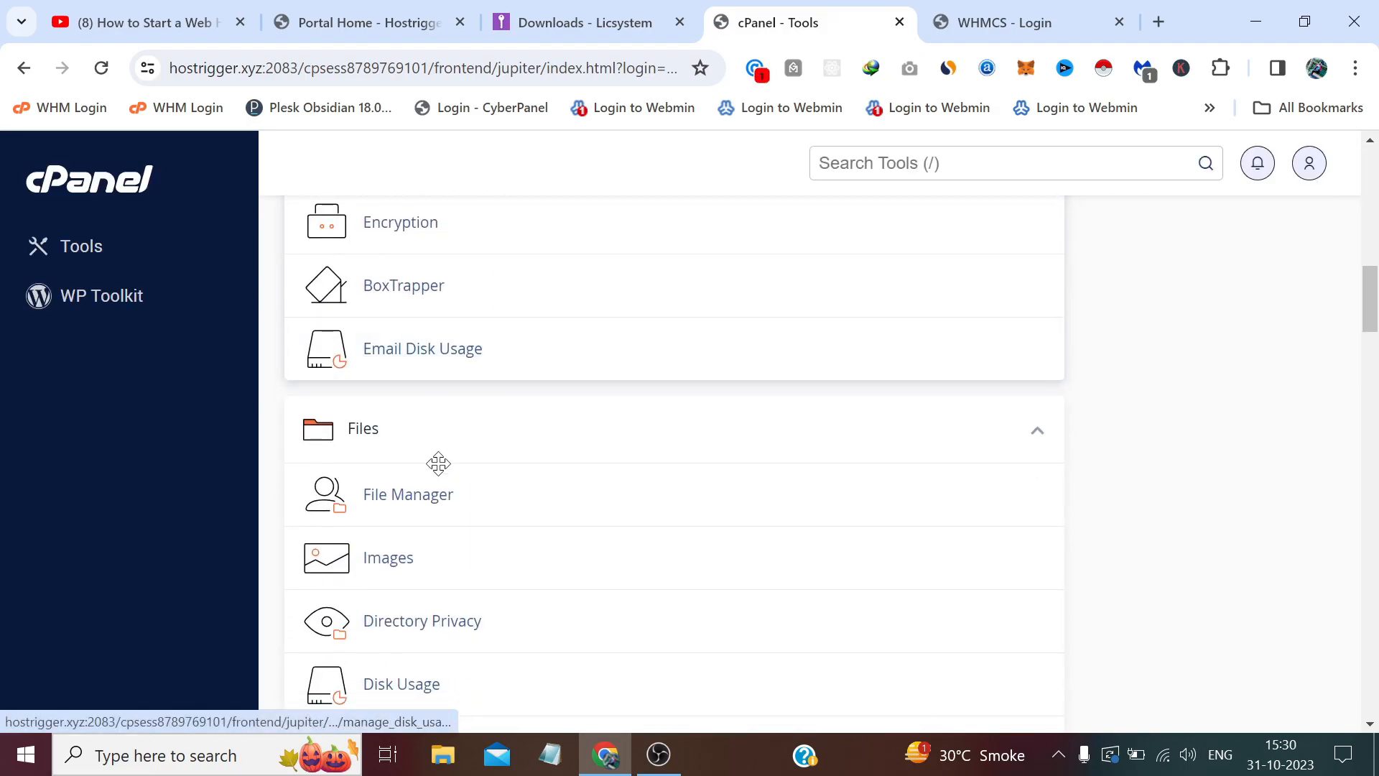
click(422, 501)
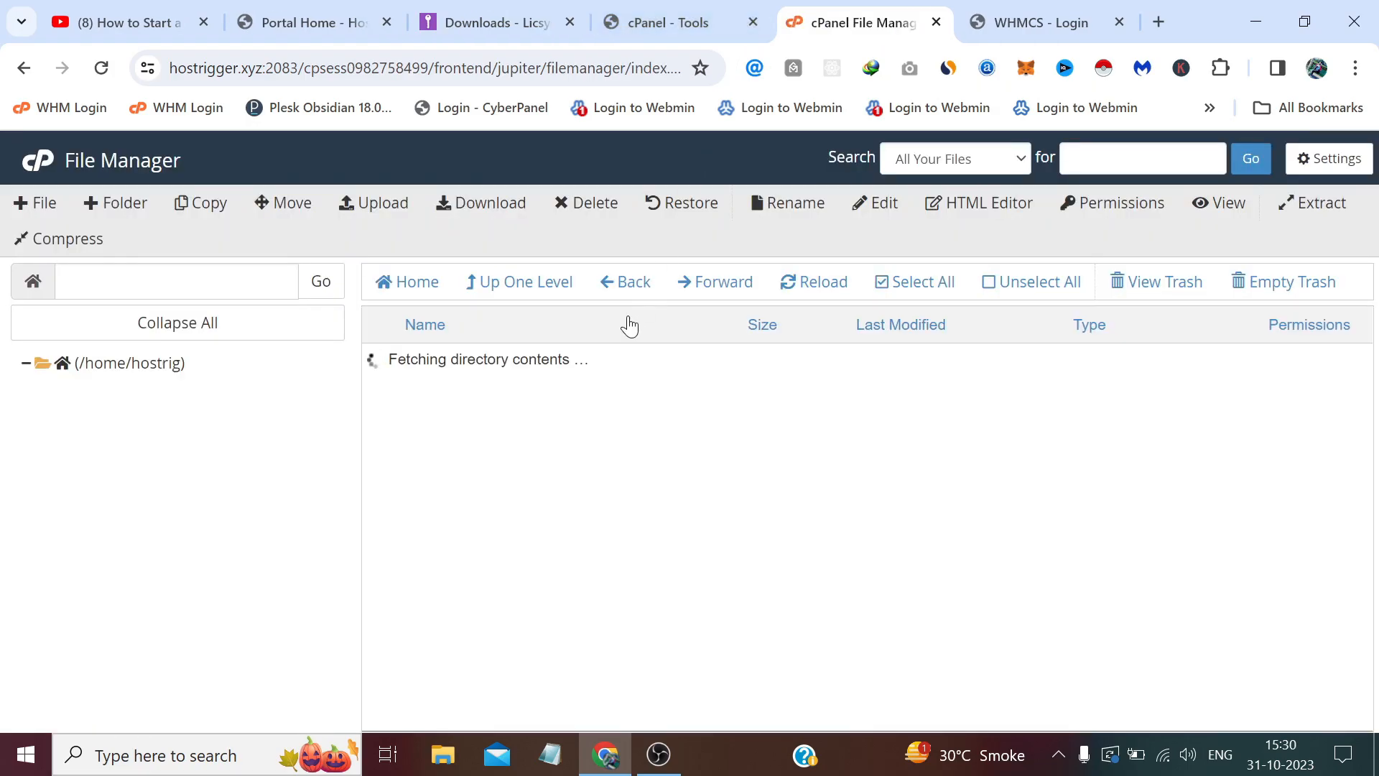
Go to public_html/modules/addons and open the File Upload page there.
scroll(530, 440, down, 3)
double_click(377, 441)
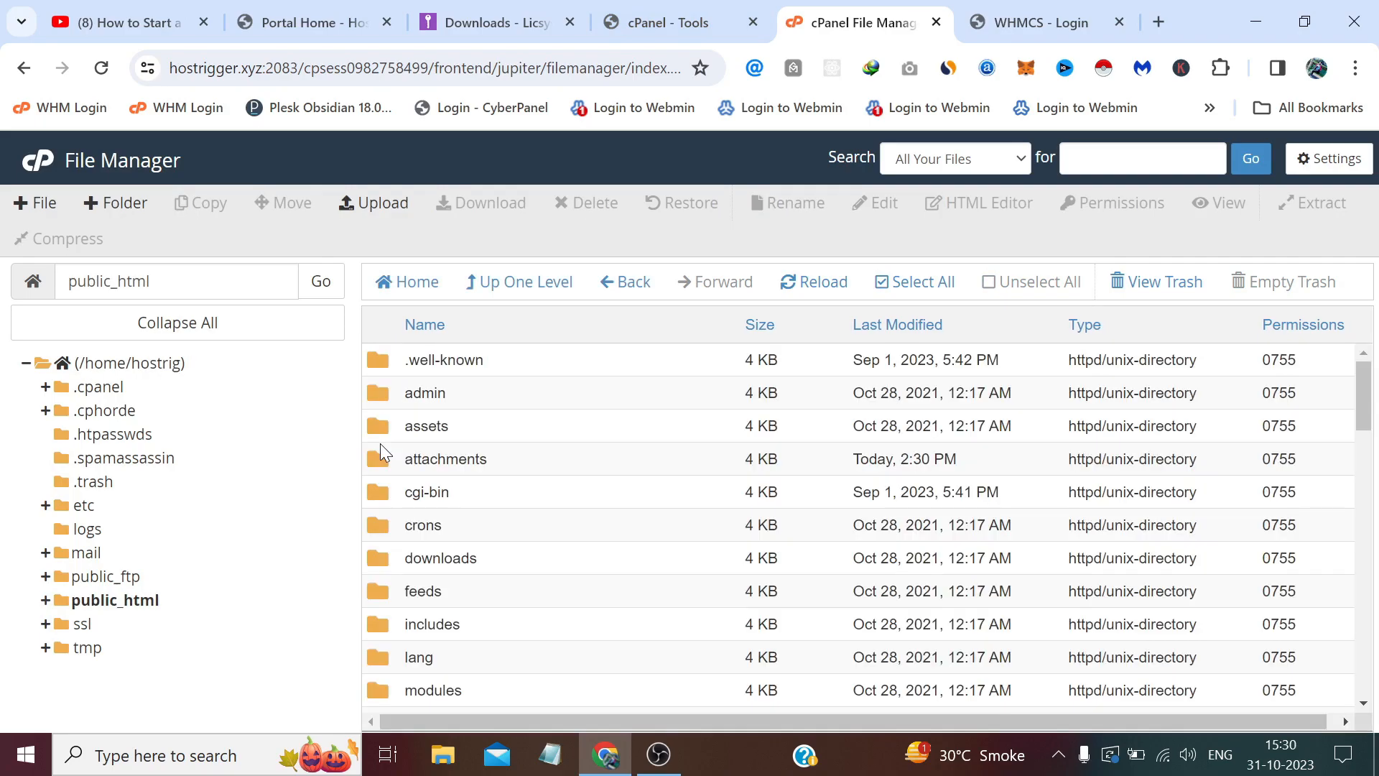
scroll(382, 456, down, 2)
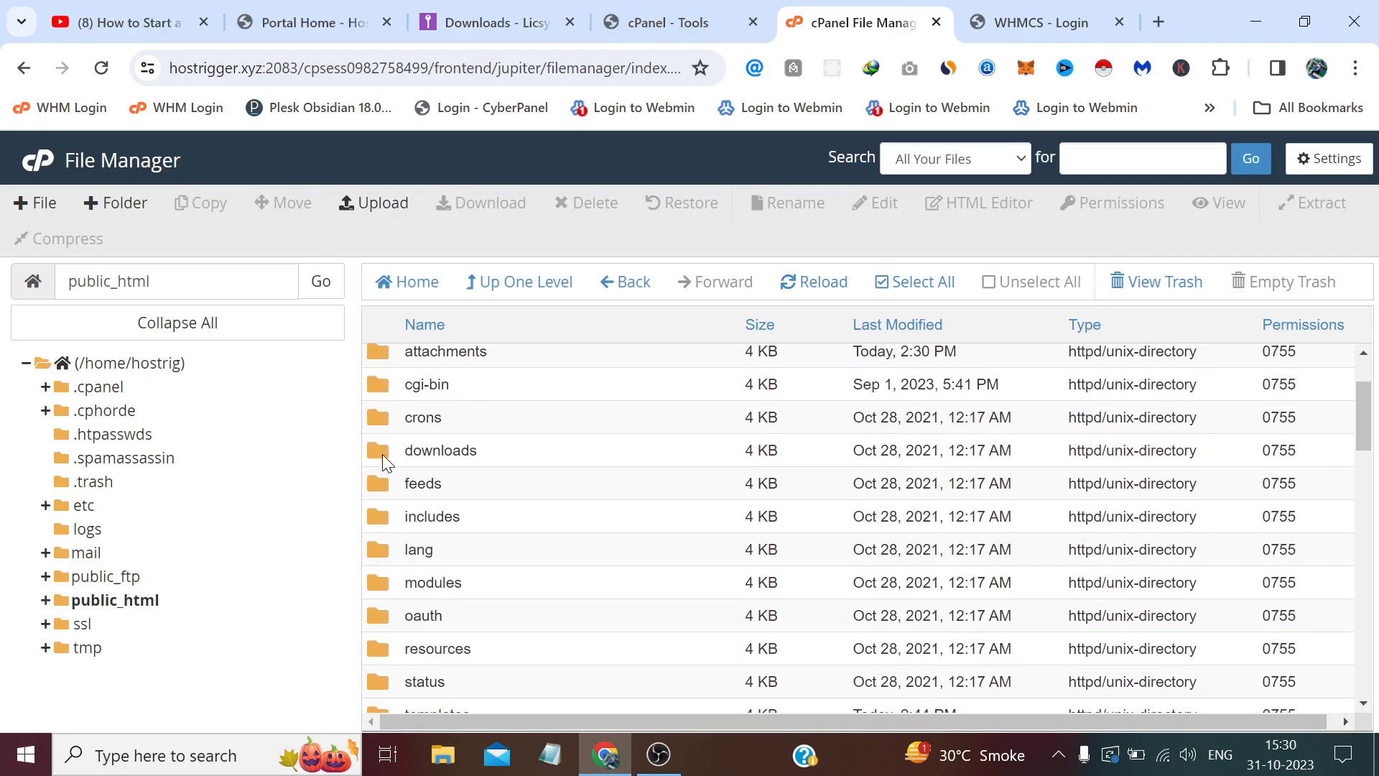
double_click(374, 582)
double_click(372, 361)
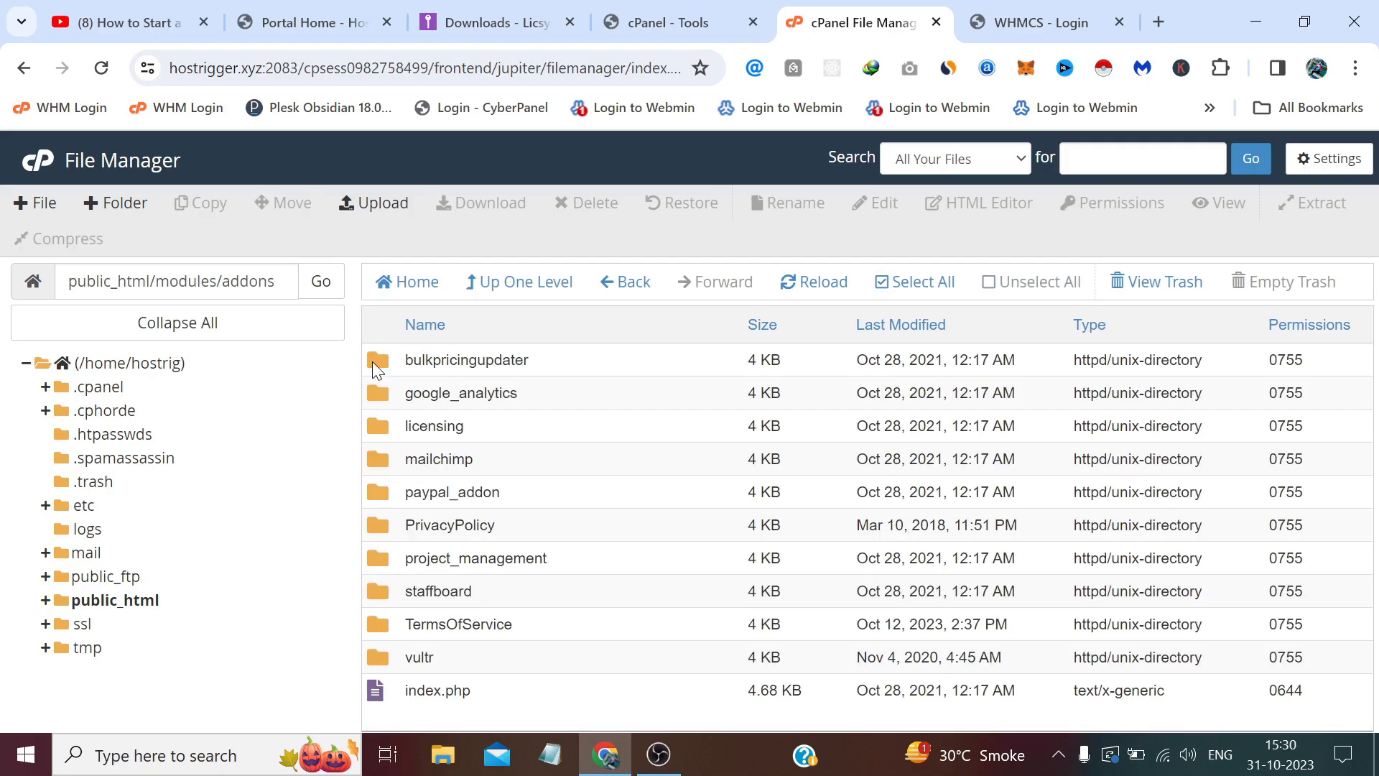
click(373, 207)
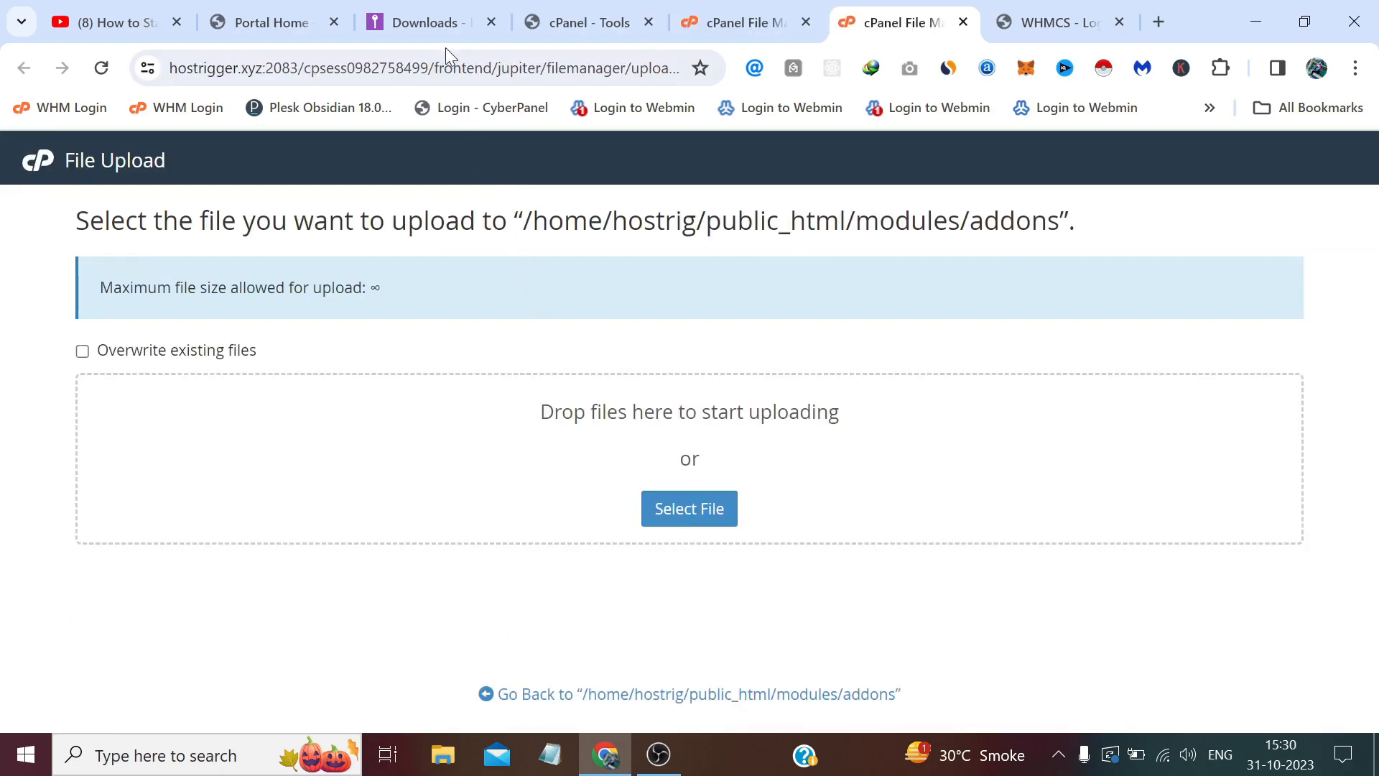
Upload menumanager.zip from the Desktop into public_html/modules/addons.
click(440, 25)
click(906, 23)
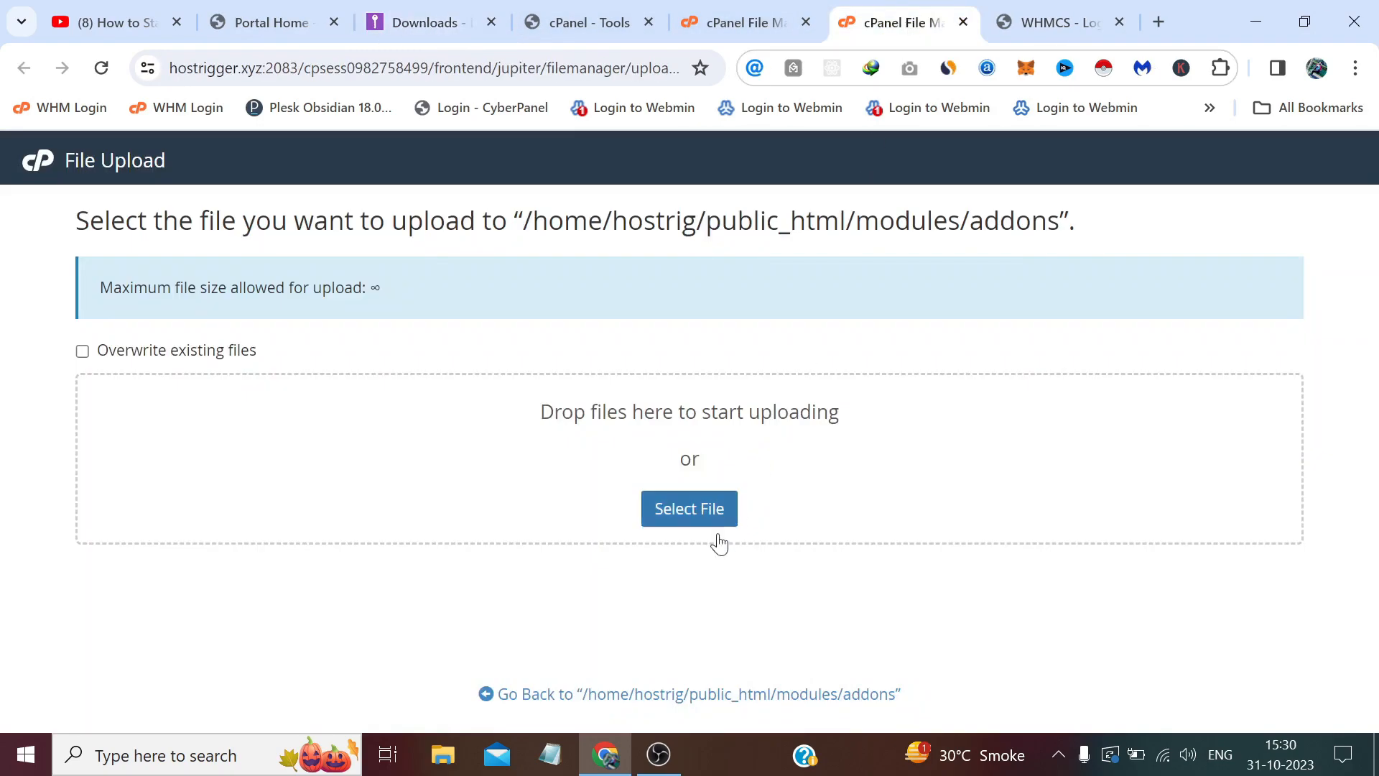
click(675, 512)
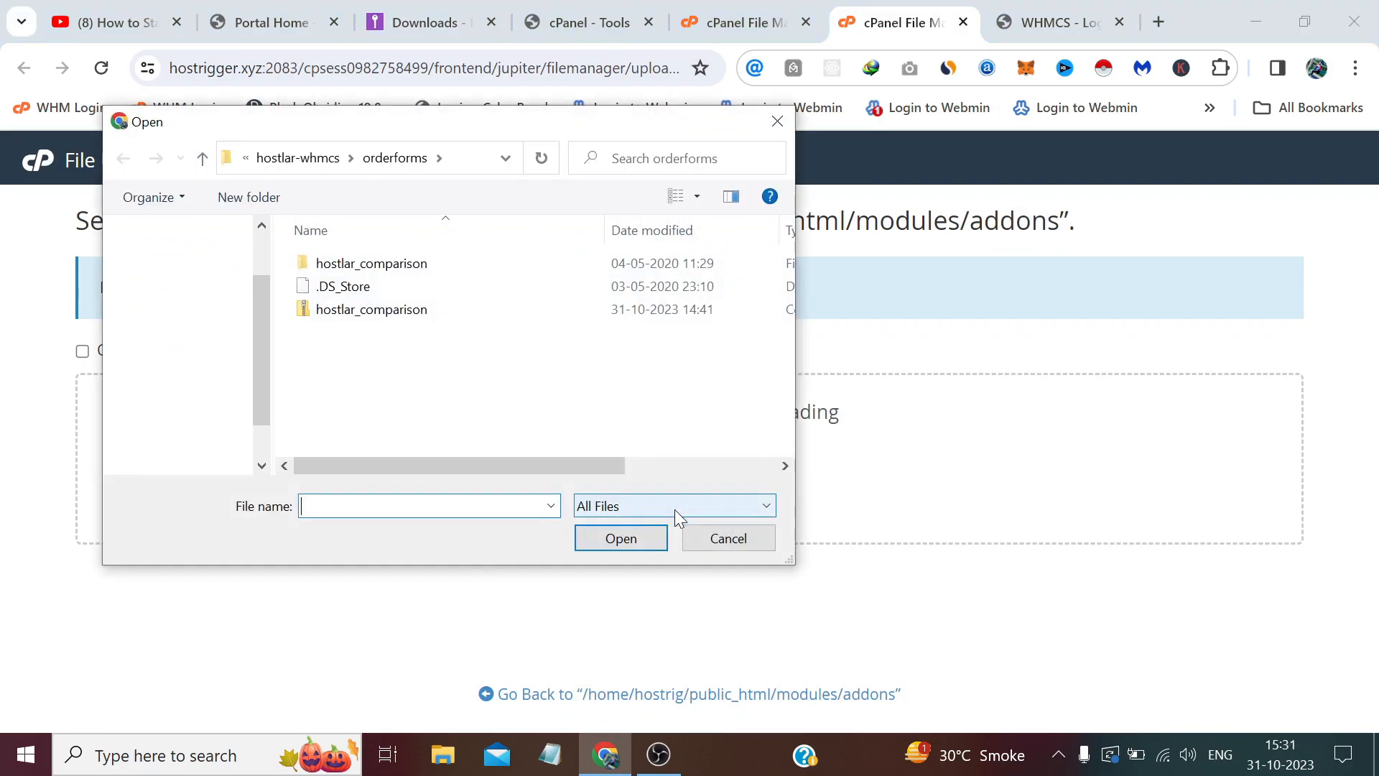
click(223, 290)
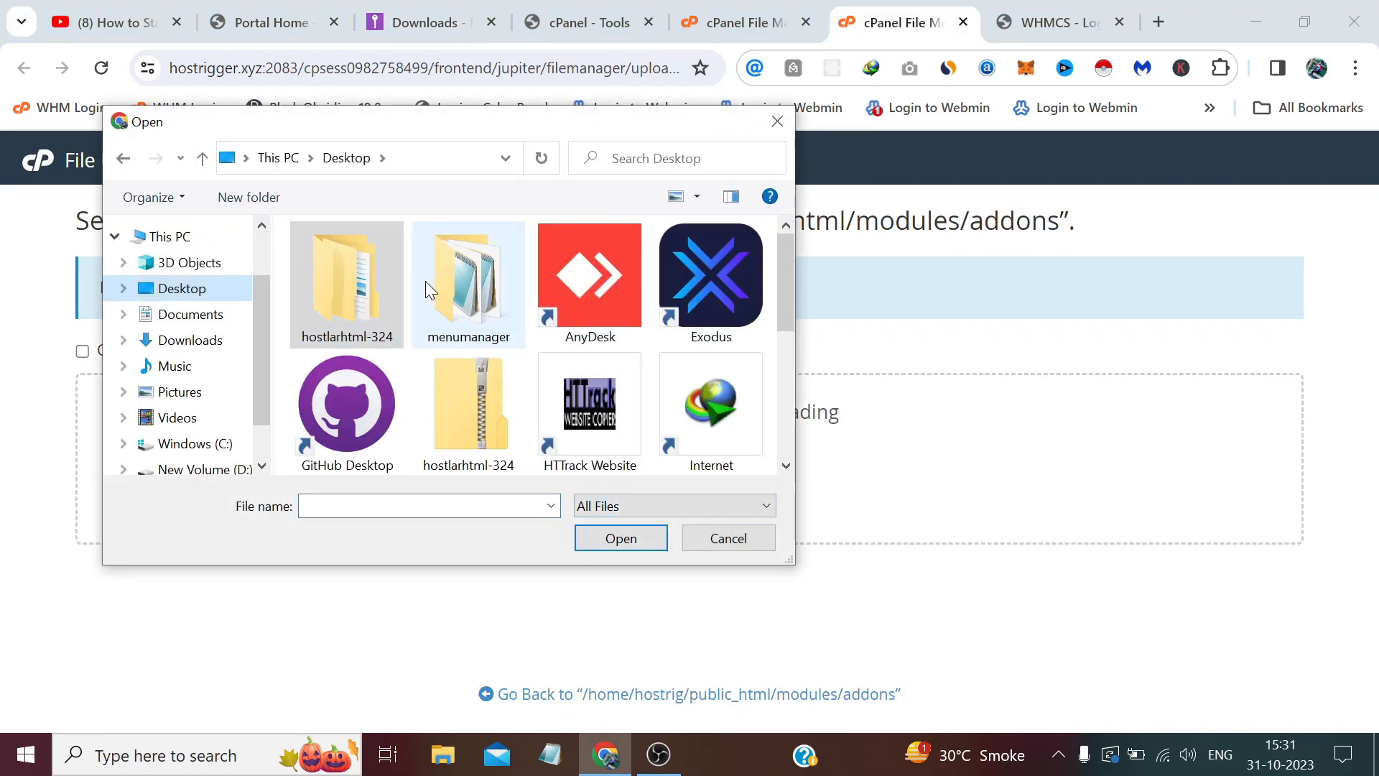
scroll(441, 355, down, 2)
click(366, 406)
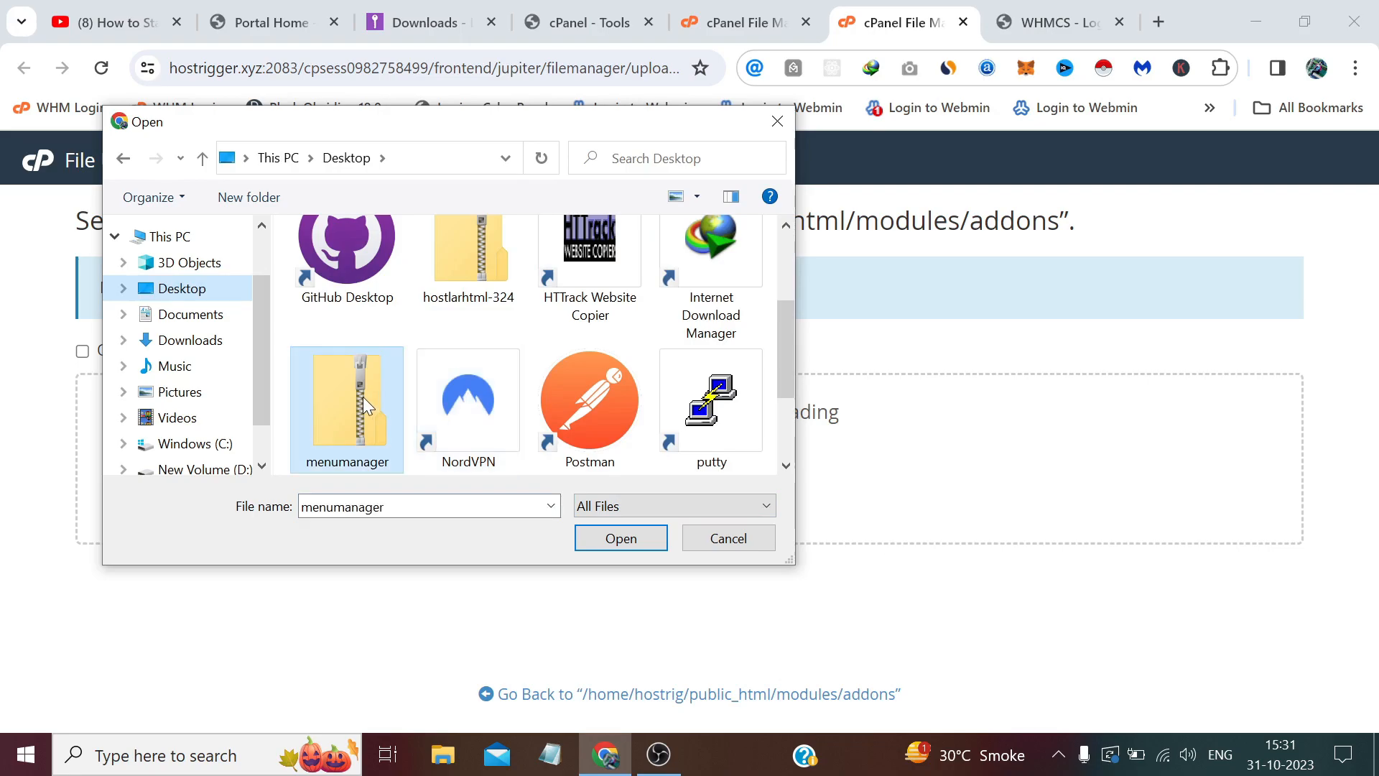
click(623, 539)
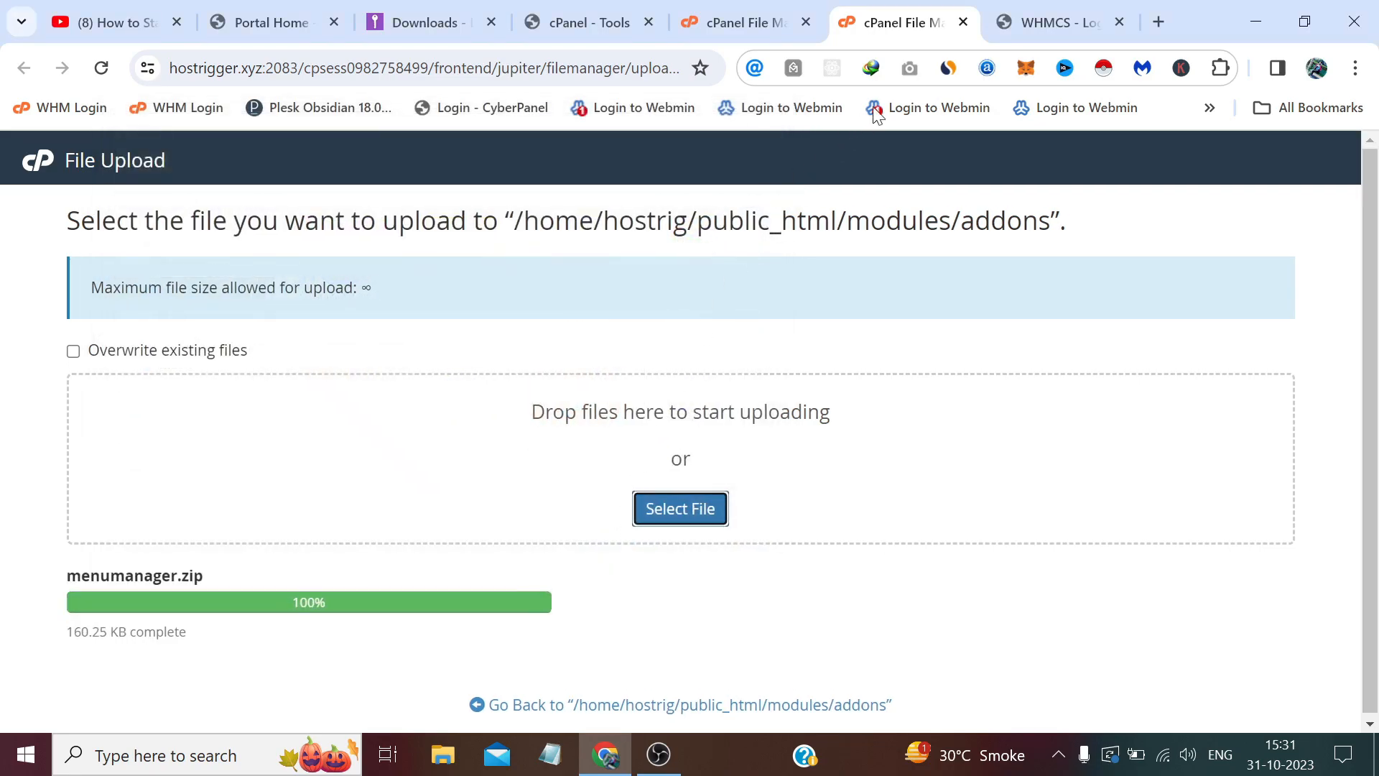
Refresh the addons listing and extract menumanager.zip into the addons folder.
click(964, 21)
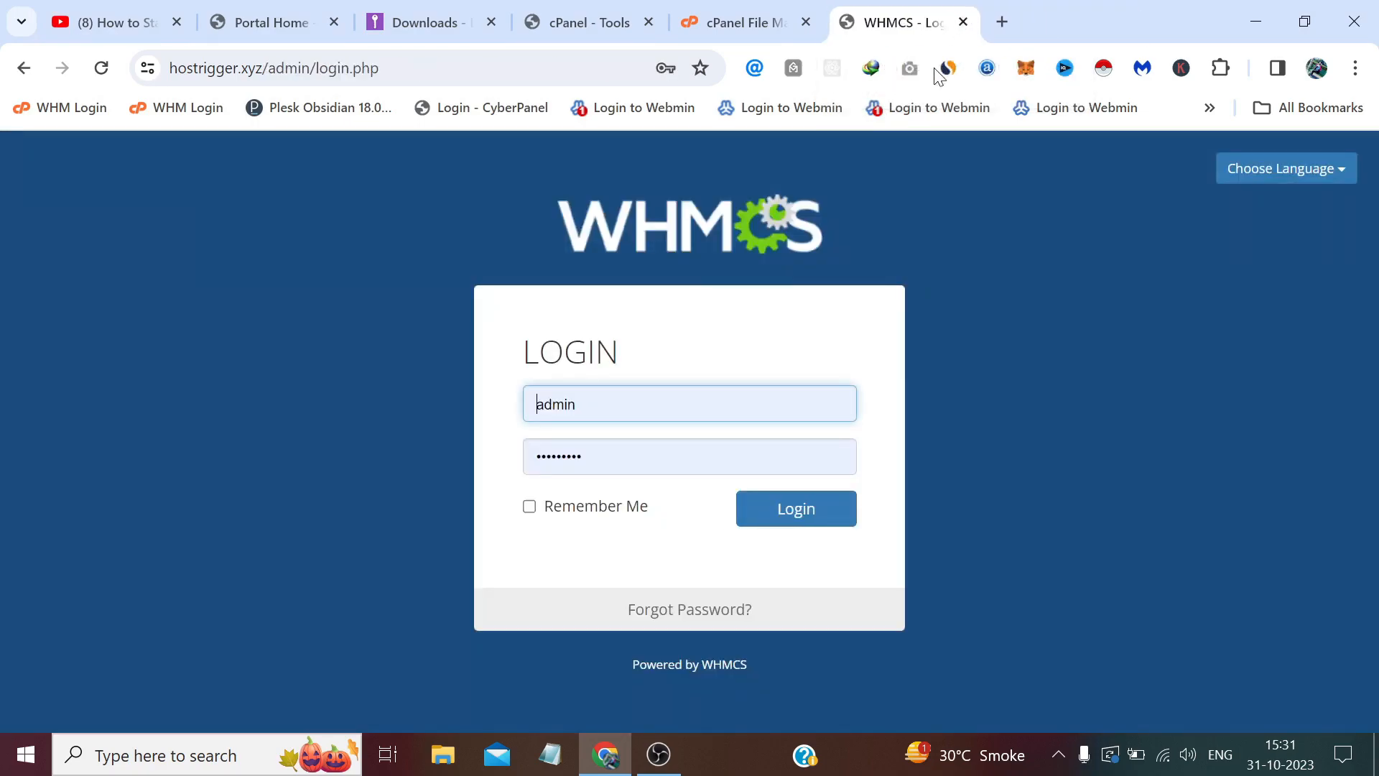
click(839, 25)
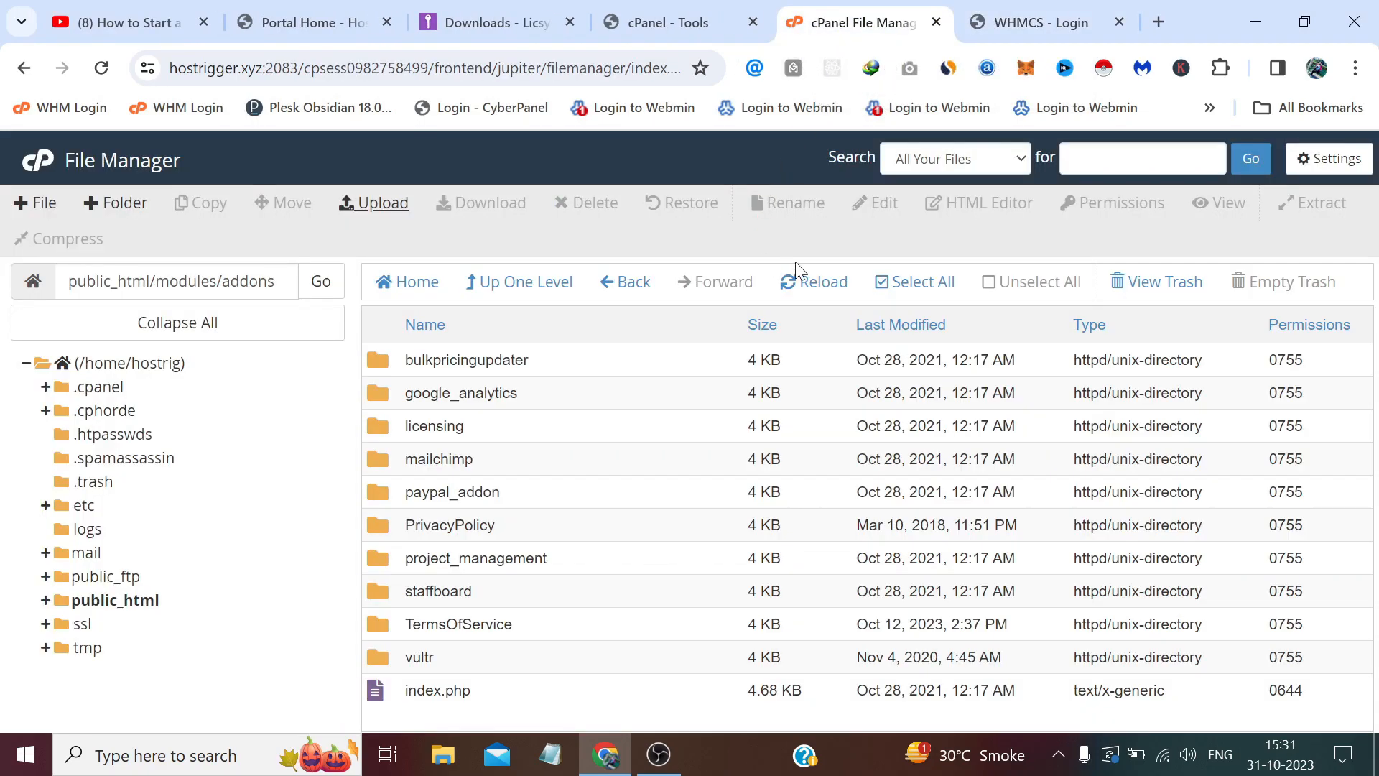
click(811, 281)
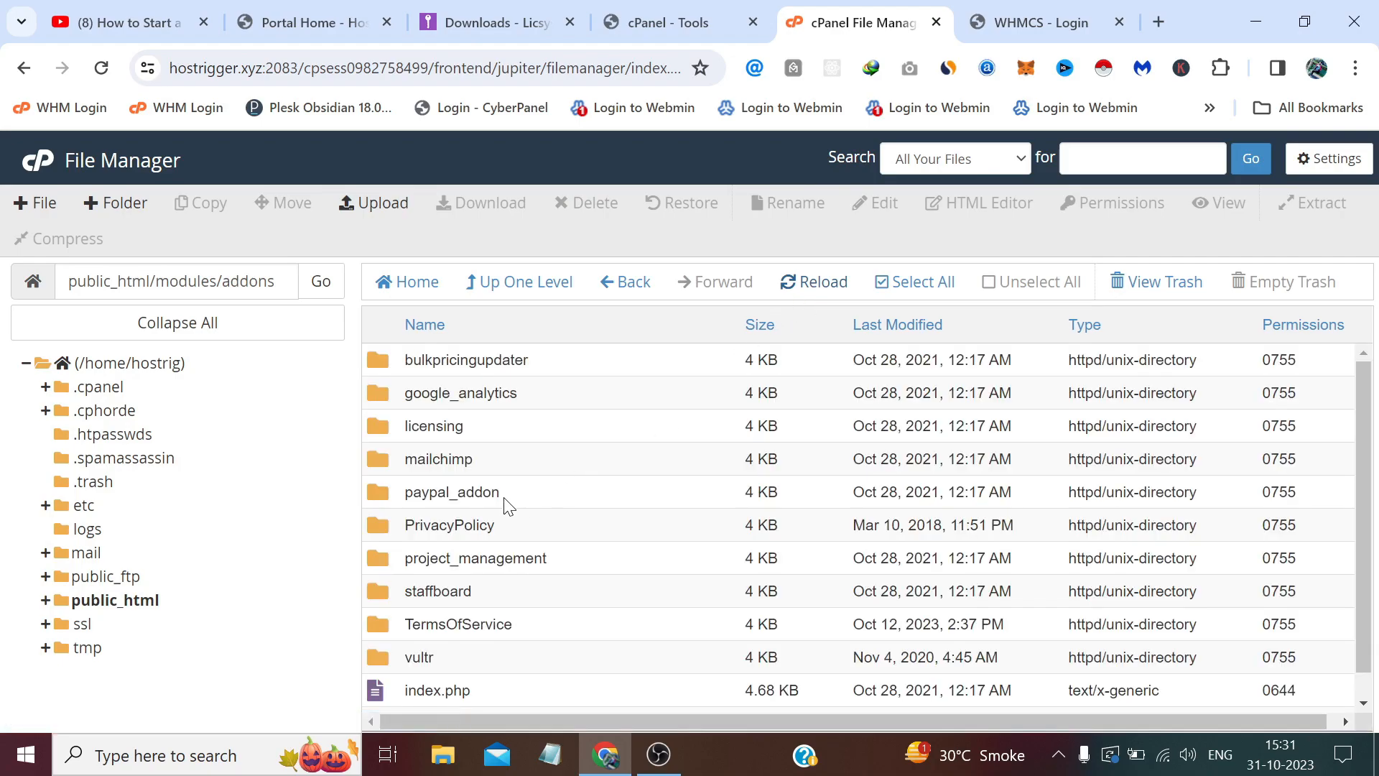
scroll(510, 505, down, 1)
right_click(381, 699)
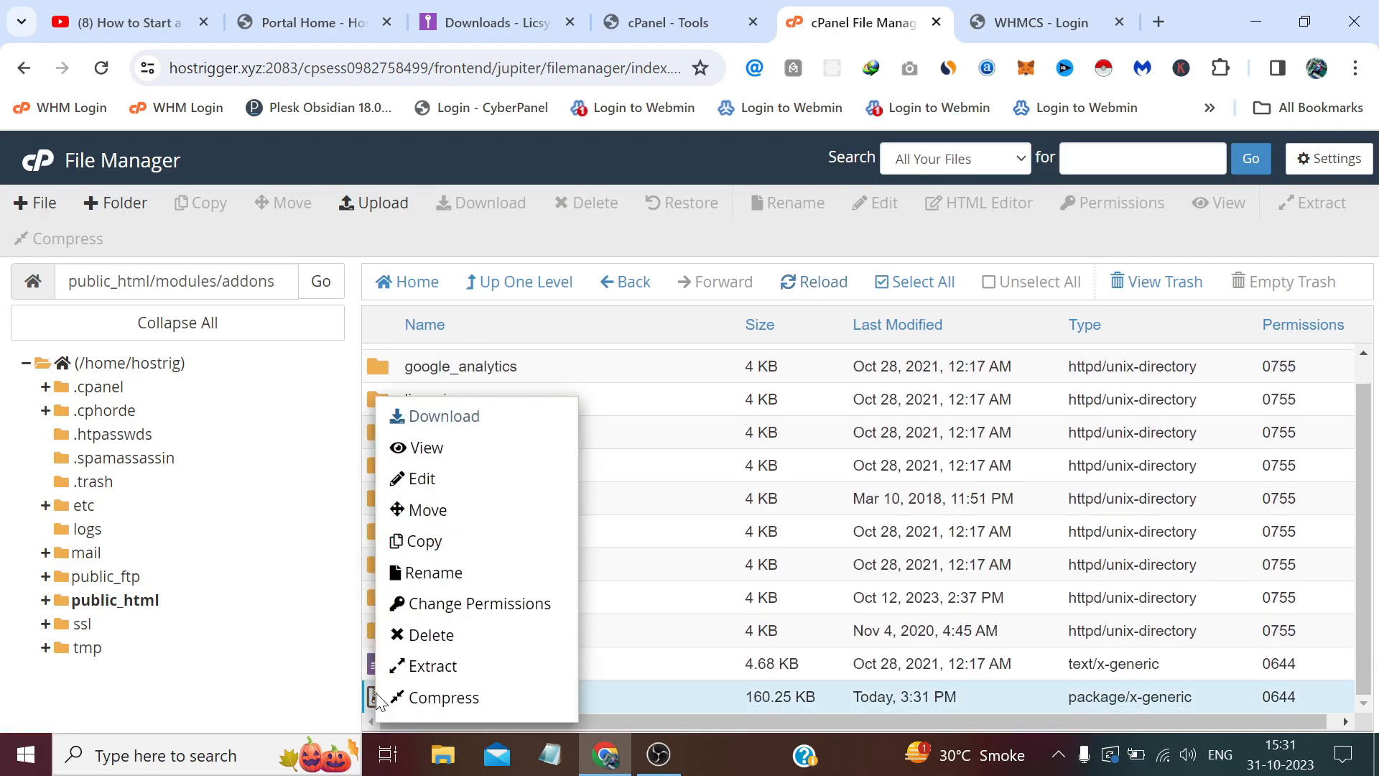
click(488, 665)
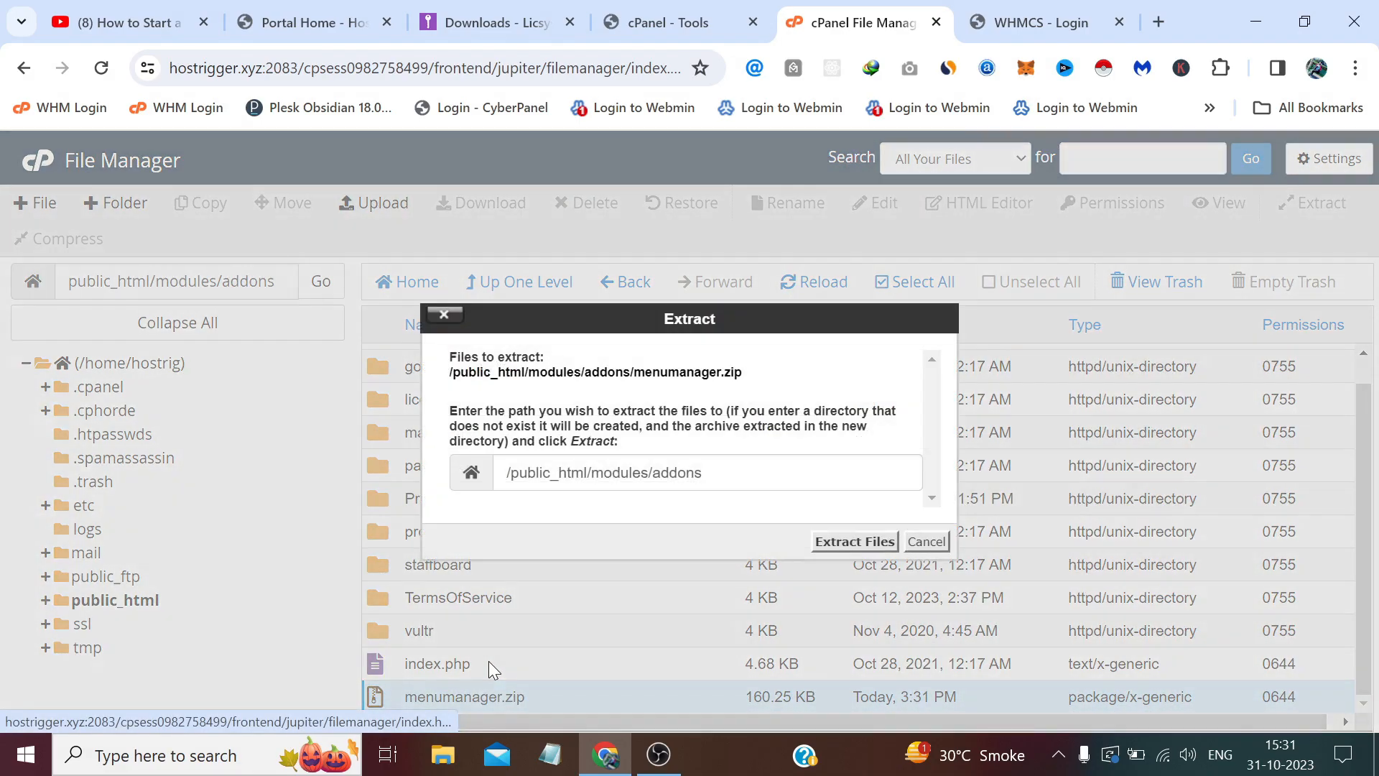
click(891, 540)
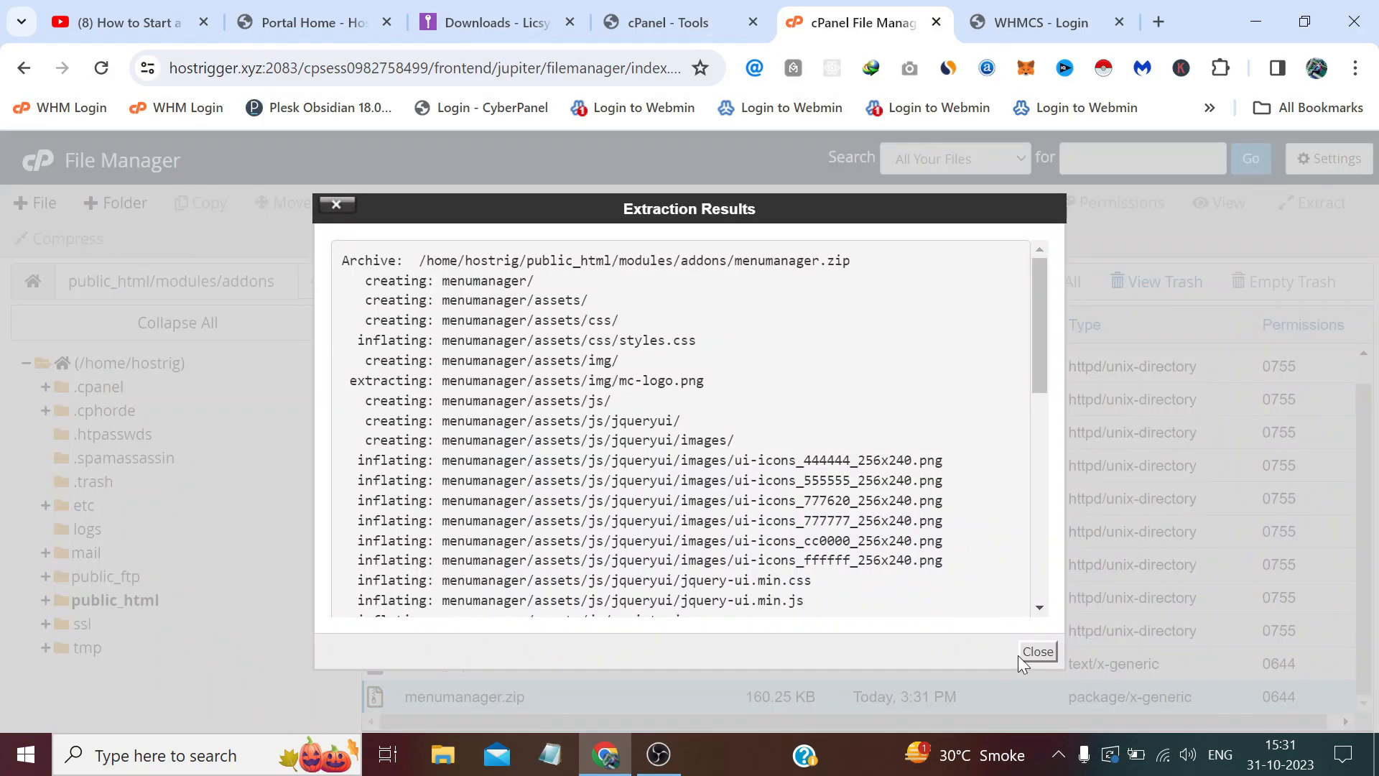
click(1020, 654)
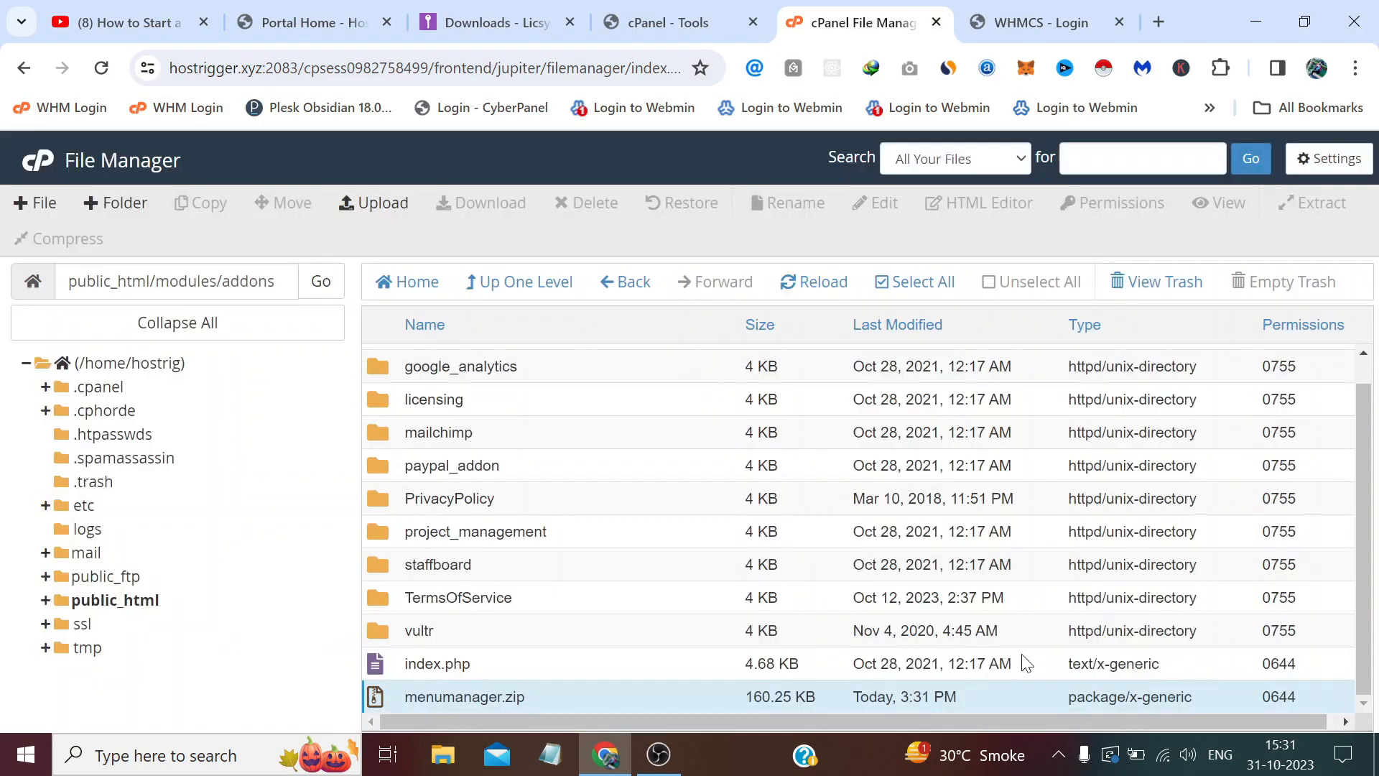
Delete the uploaded menumanager.zip permanently, skipping the trash.
click(841, 291)
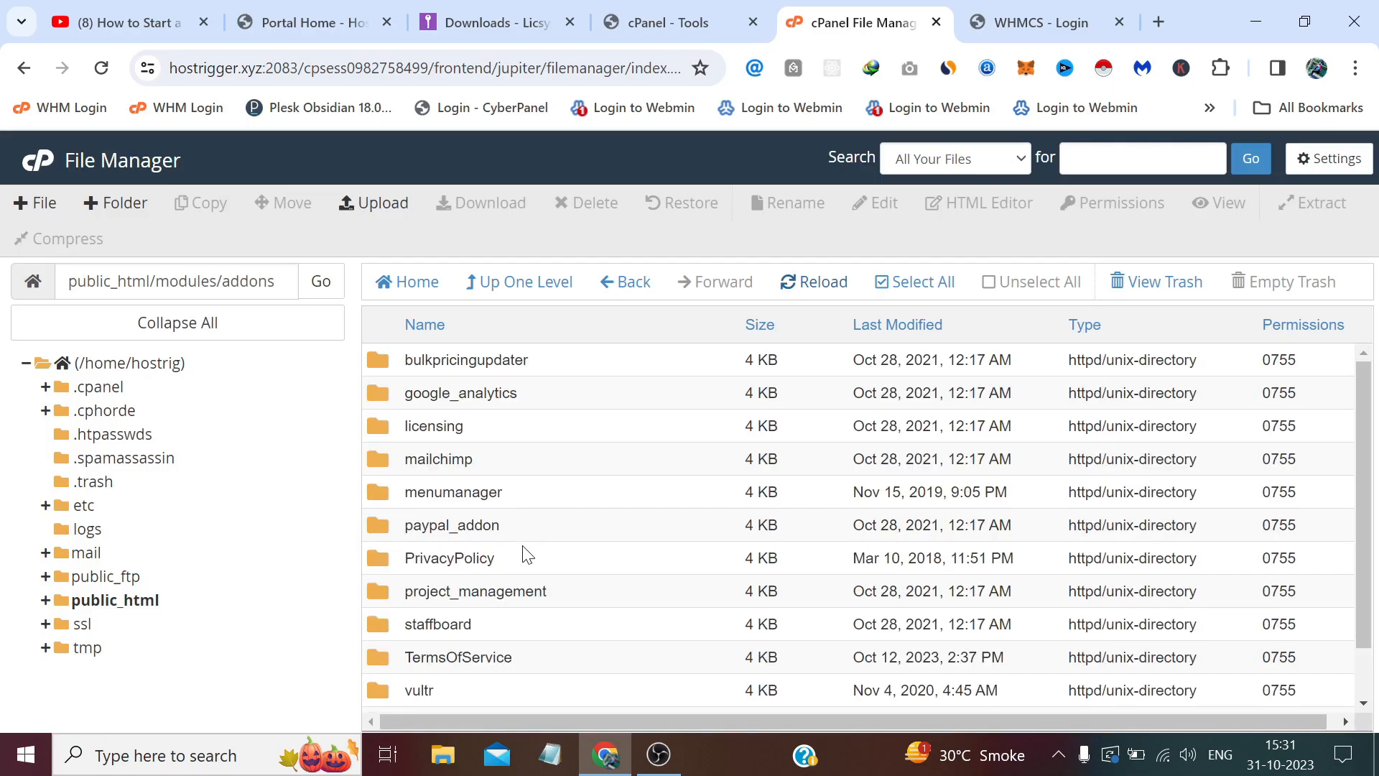
scroll(524, 554, down, 2)
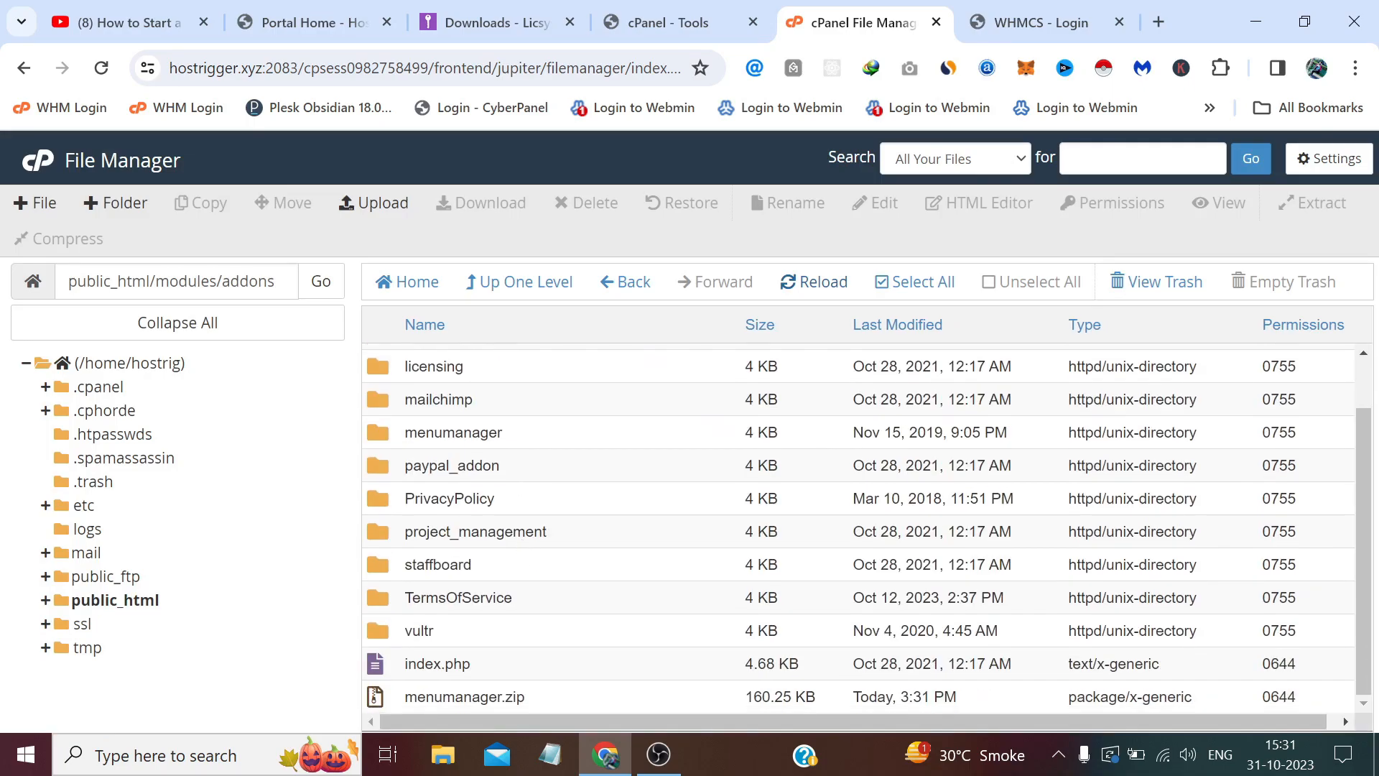
click(391, 694)
click(594, 205)
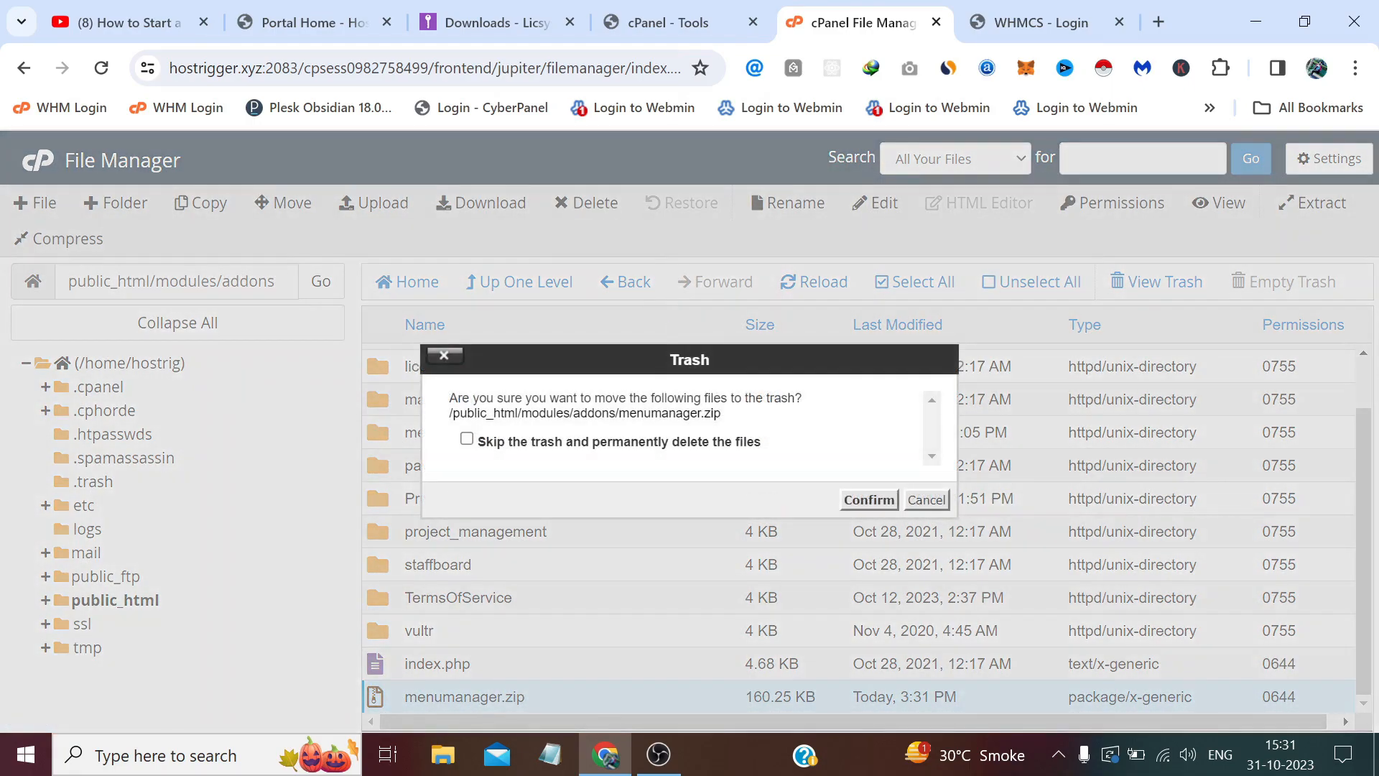
click(728, 444)
Confirm the zip deletion, sign in to the WHMCS admin area, and dismiss the version 8.3 What's New notice.
click(868, 501)
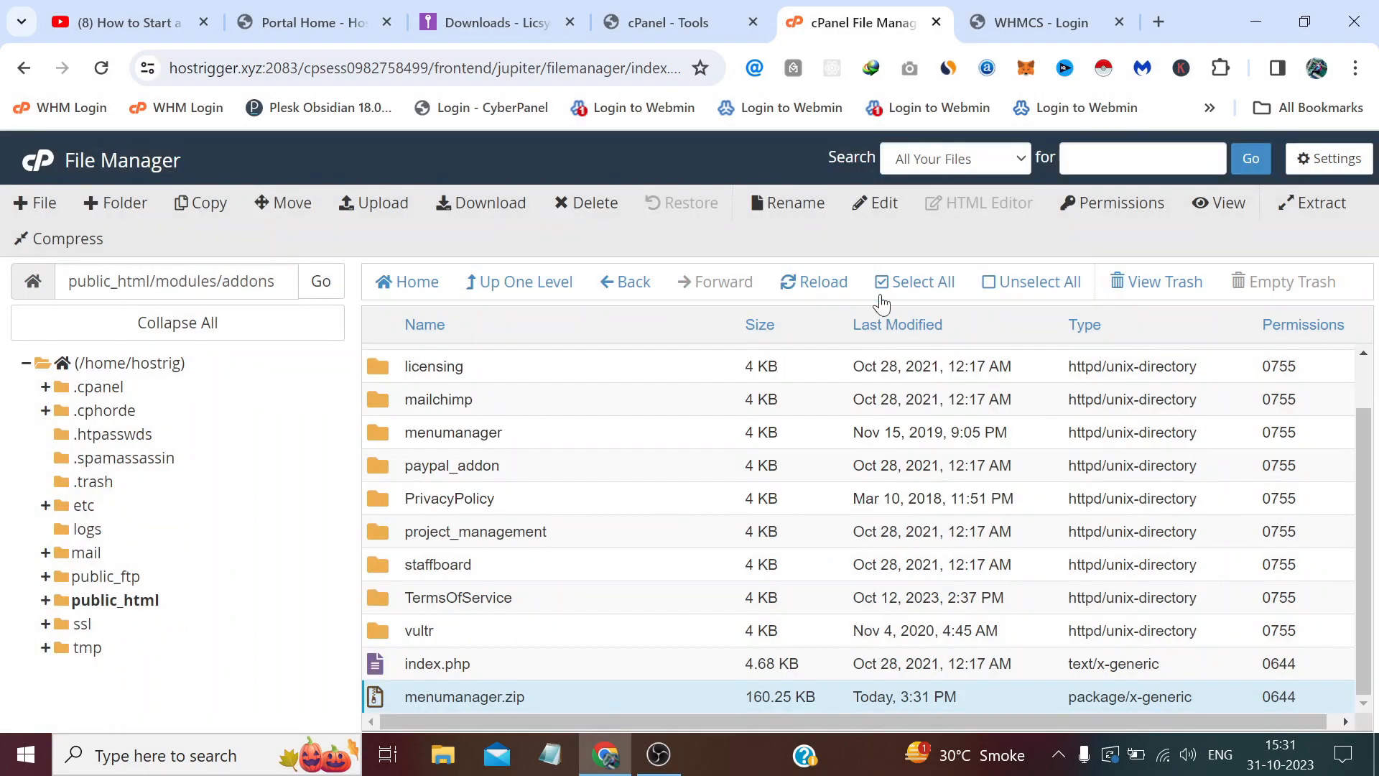
click(1018, 17)
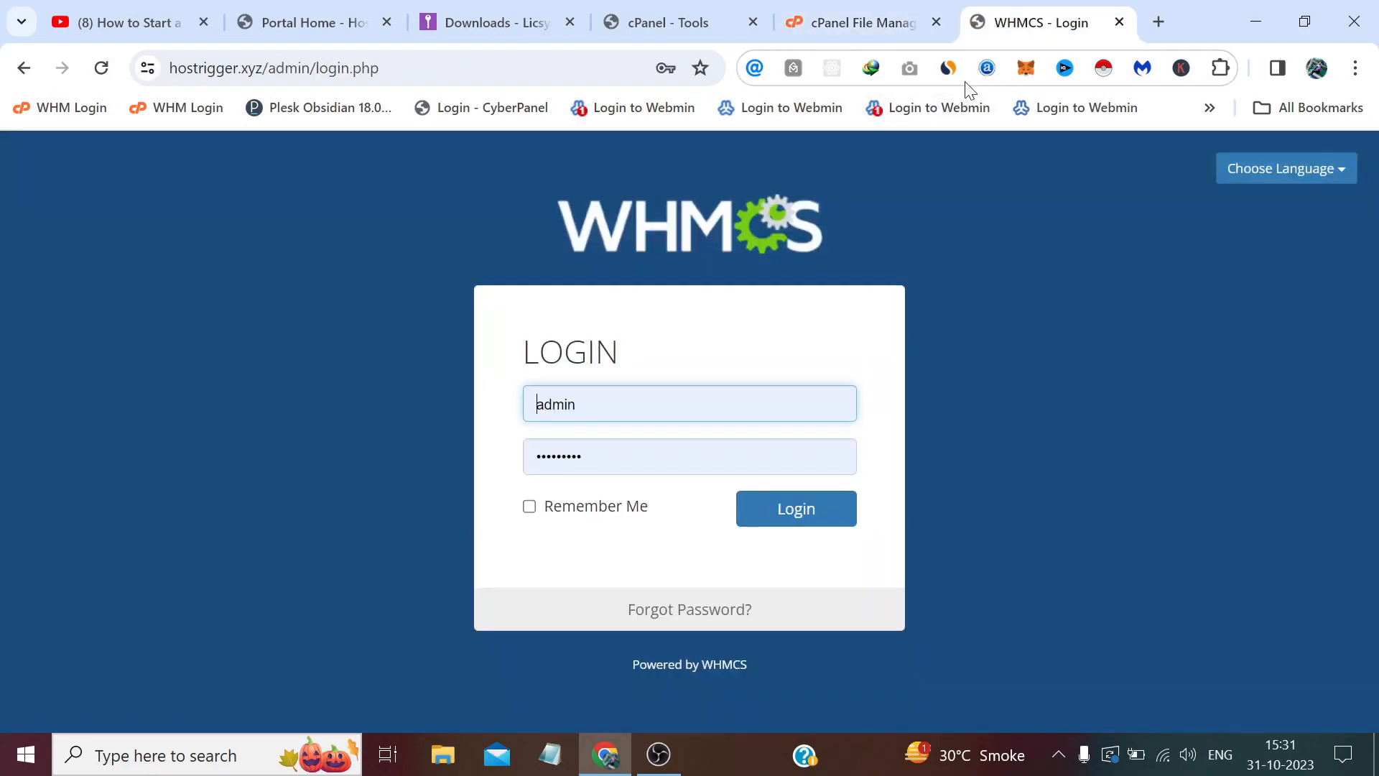
click(796, 510)
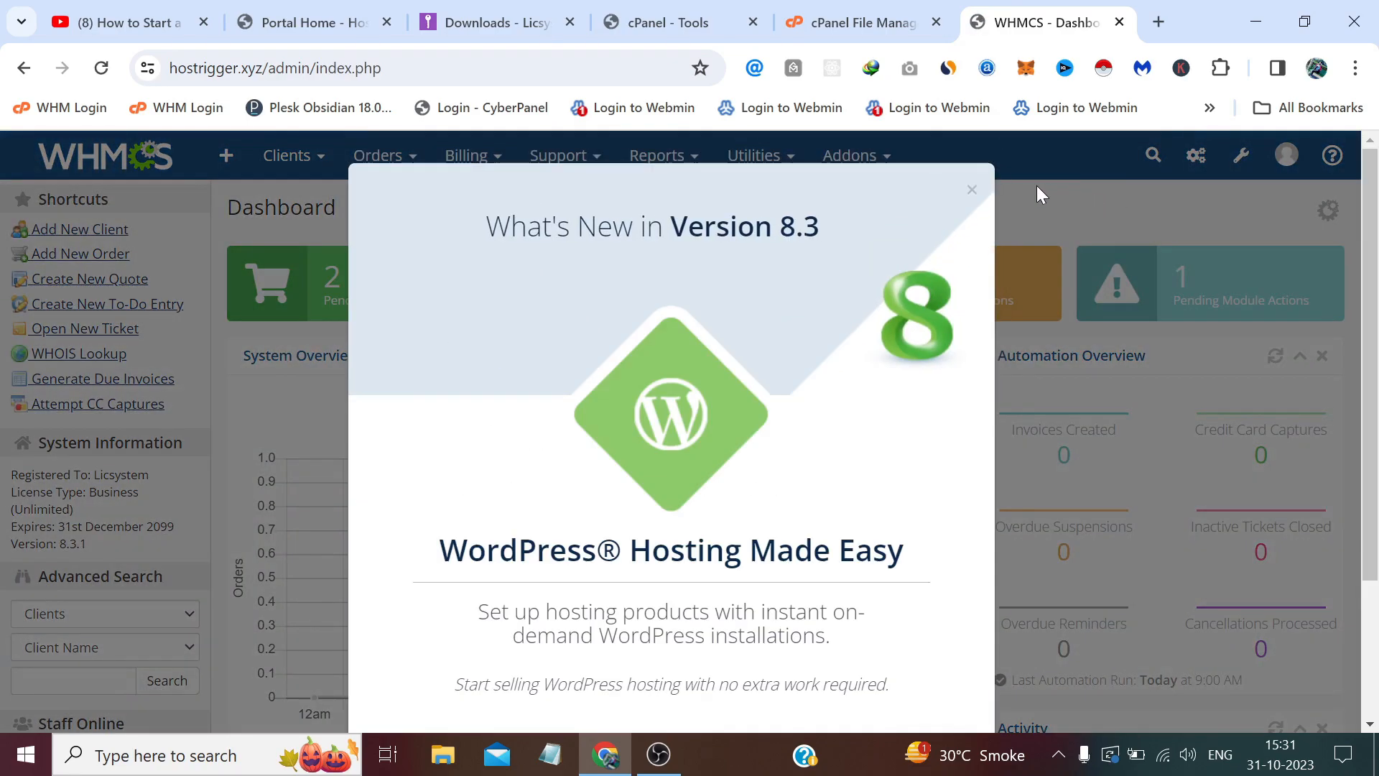
click(973, 191)
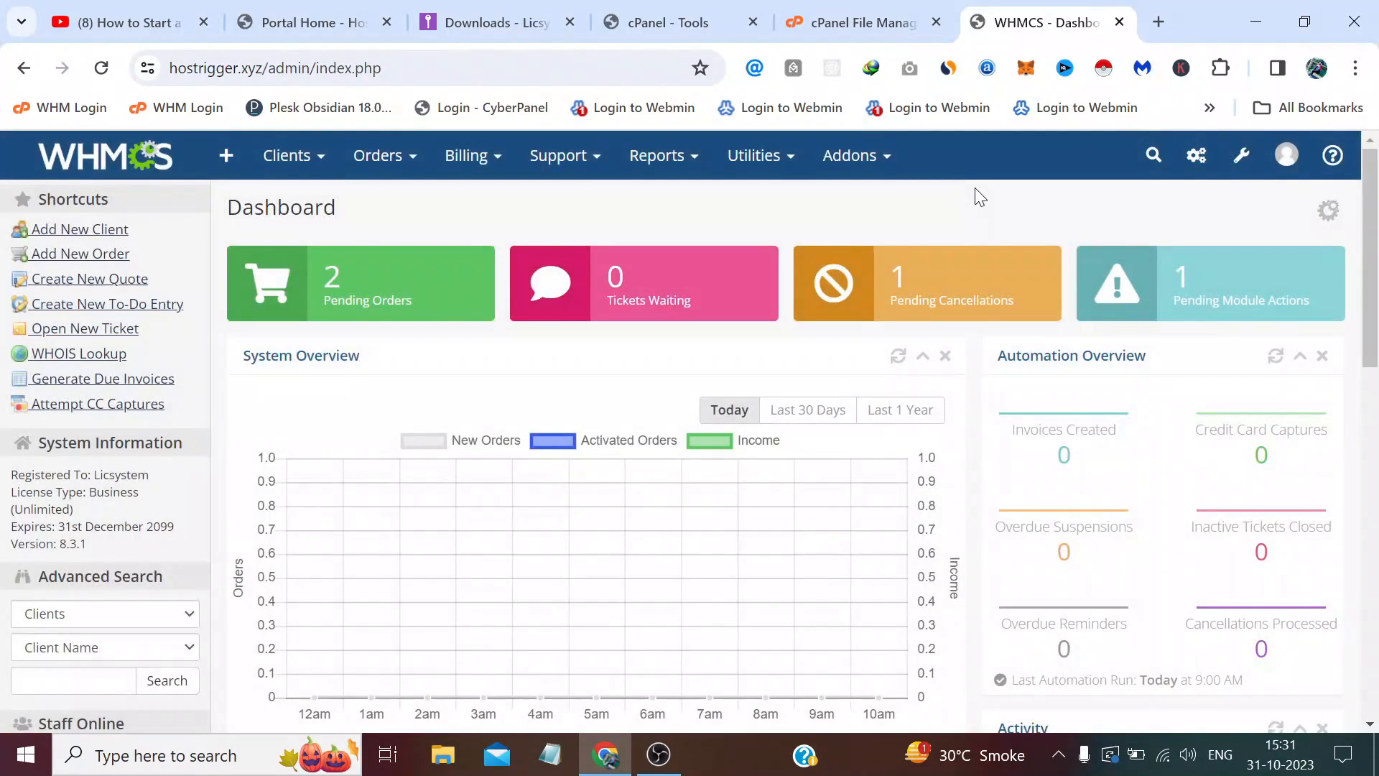
click(1242, 155)
Activate Advanced Menu Manager under System Settings > Addon Modules.
click(1089, 213)
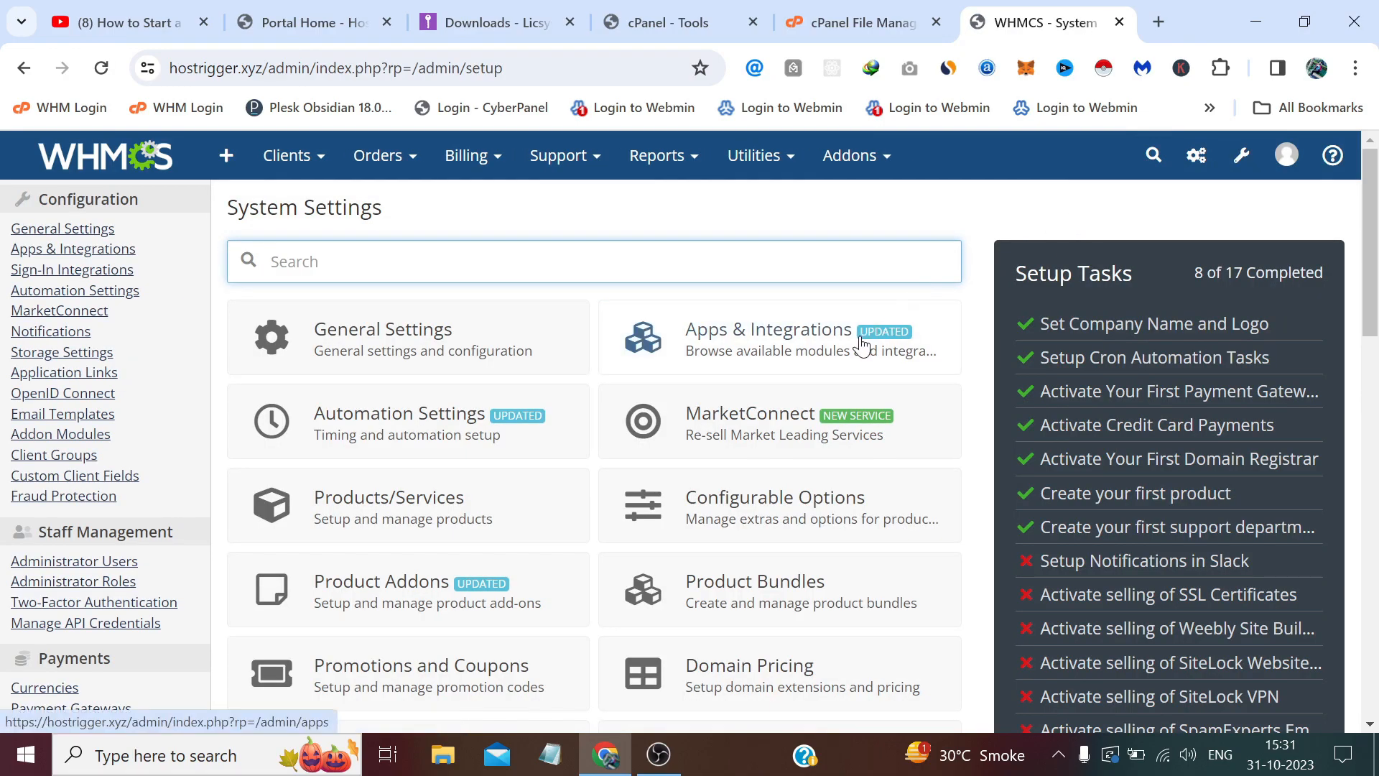
scroll(862, 343, down, 2)
scroll(862, 344, down, 2)
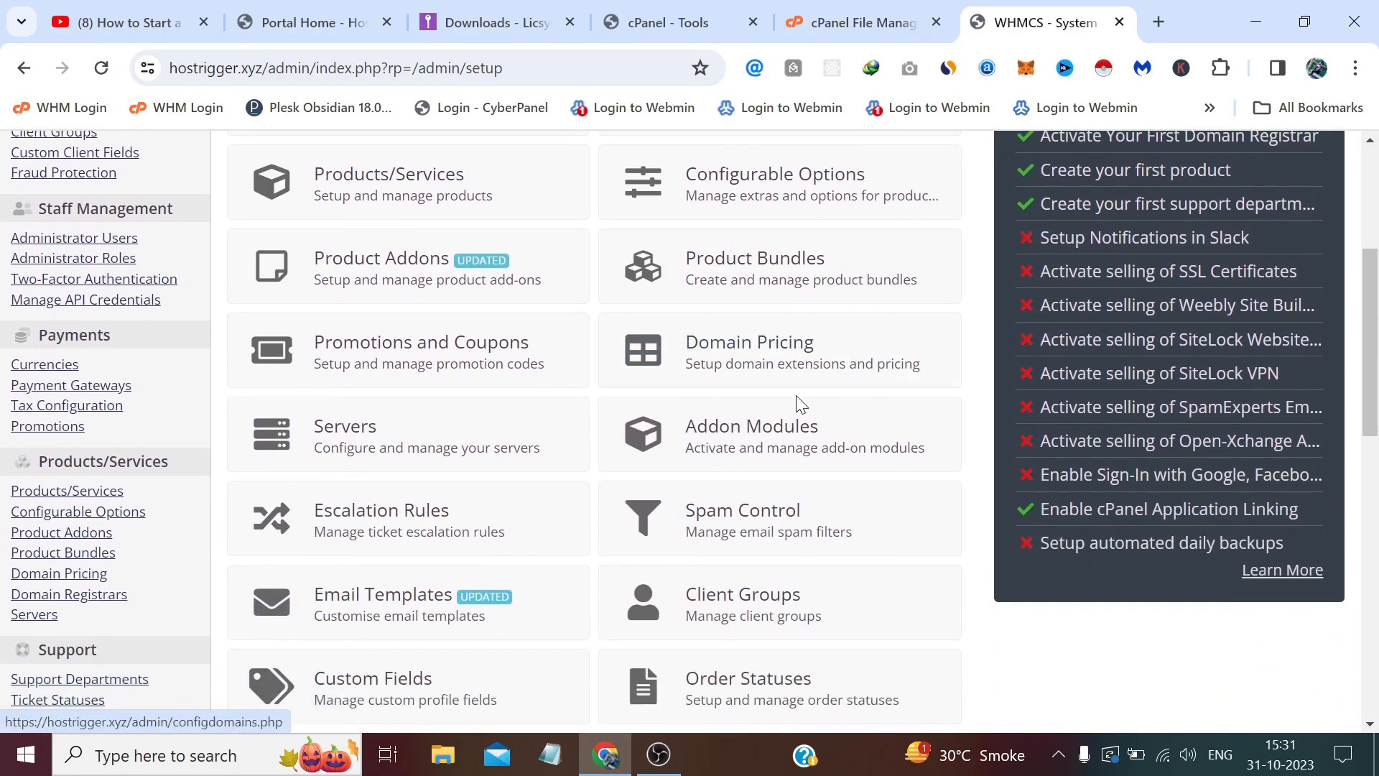
click(752, 443)
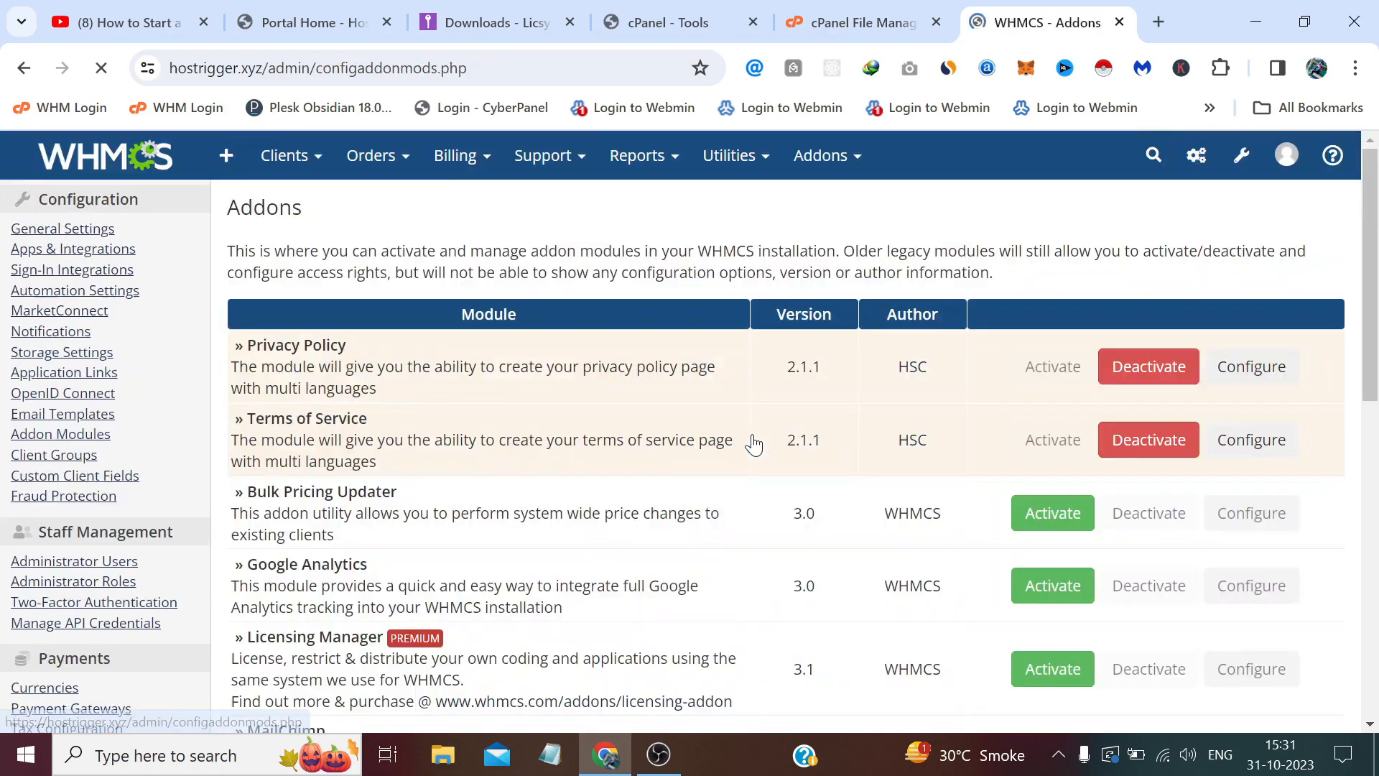
scroll(753, 443, down, 5)
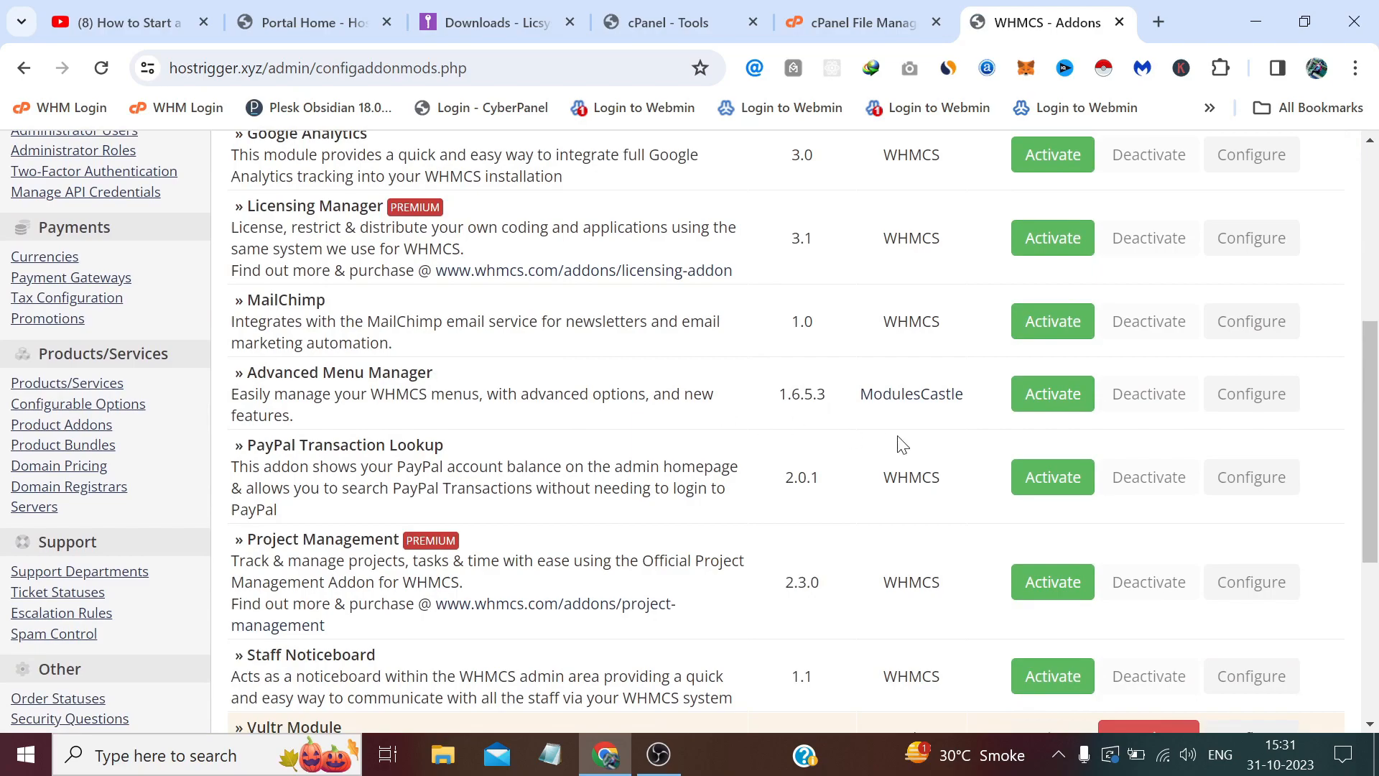
click(1029, 399)
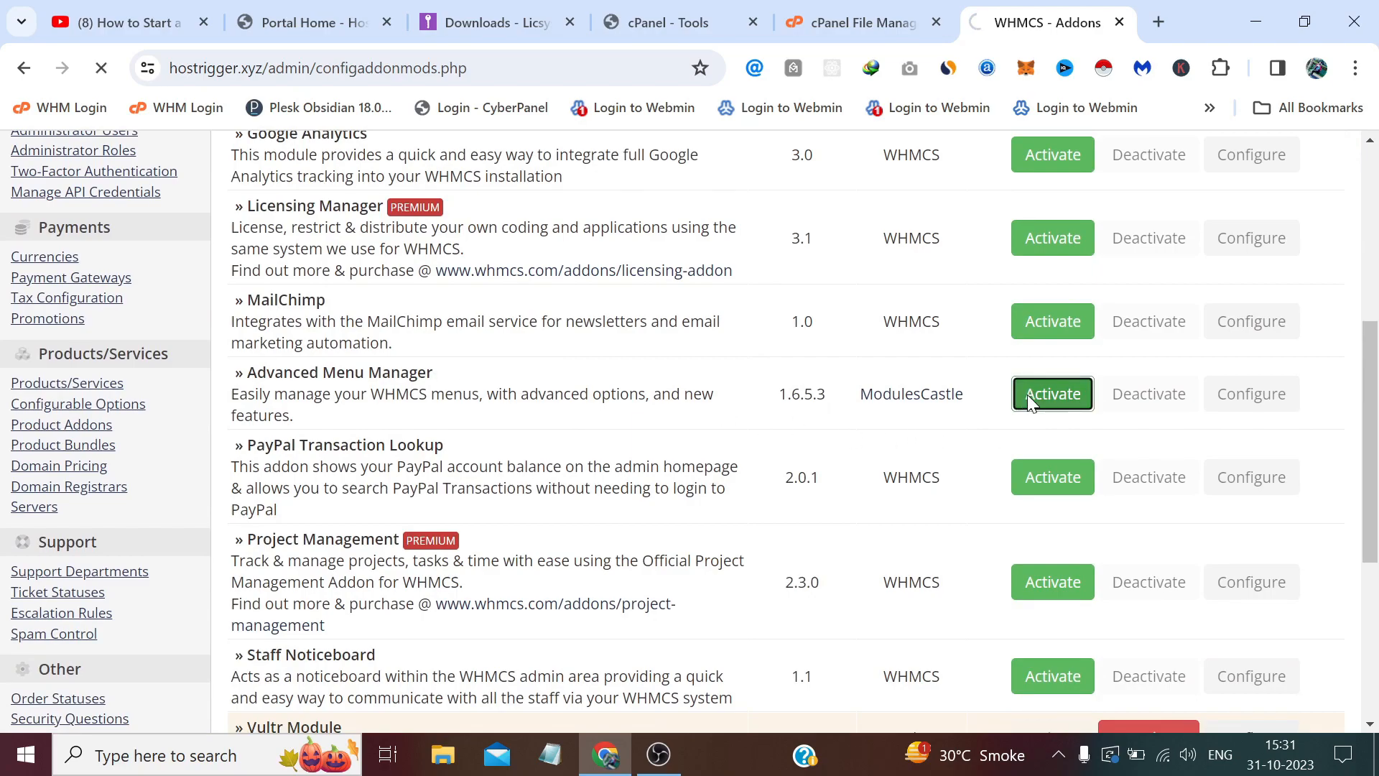
Grant Full Administrator access to Advanced Menu Manager and save the changes.
scroll(1028, 396, down, 5)
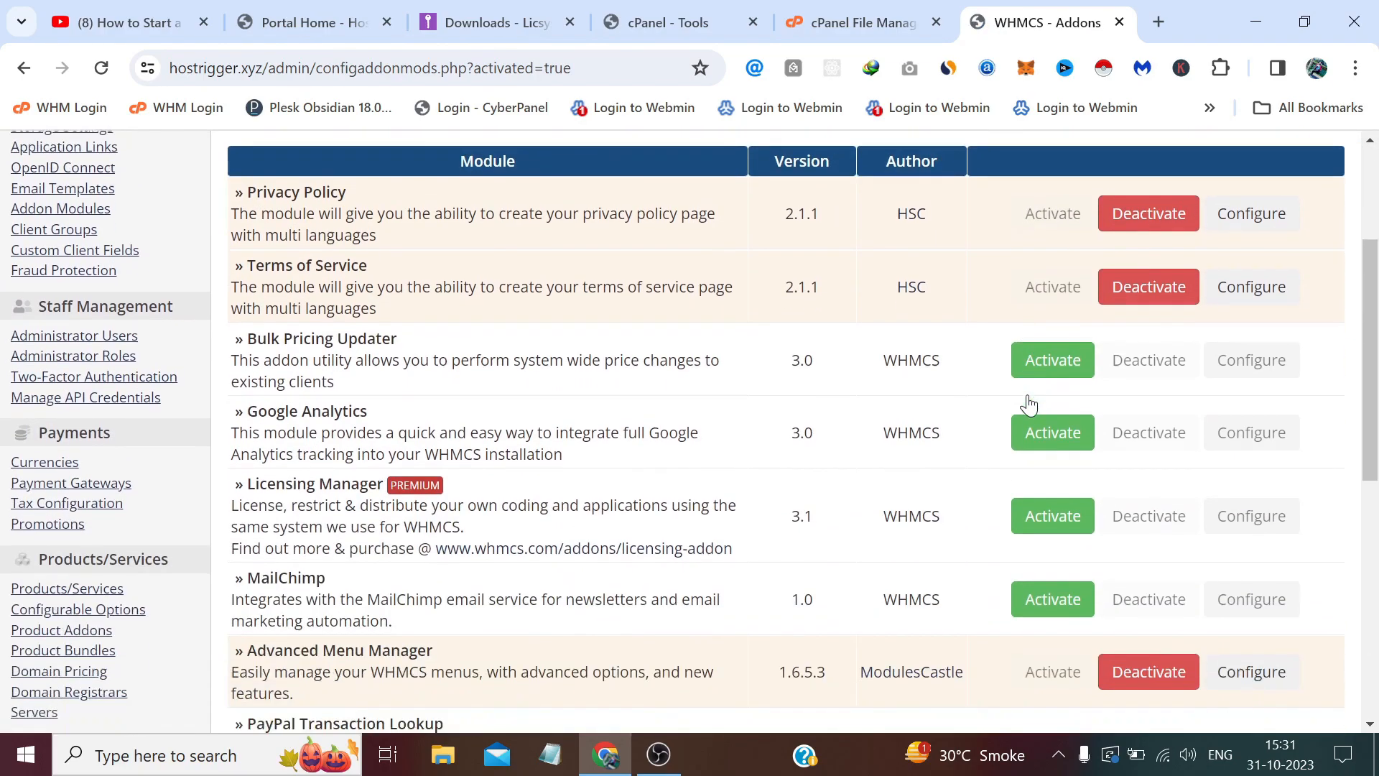
click(1265, 476)
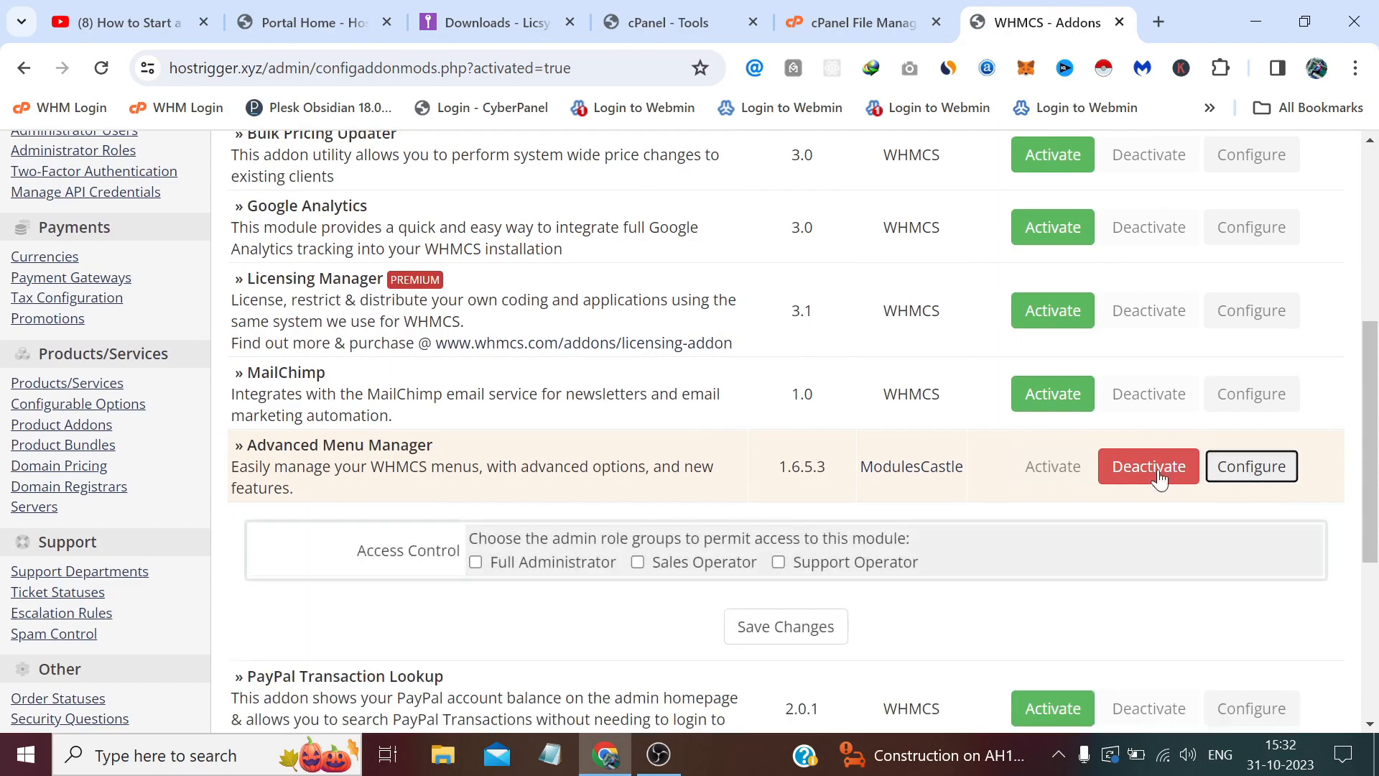
scroll(1265, 475, down, 2)
click(581, 454)
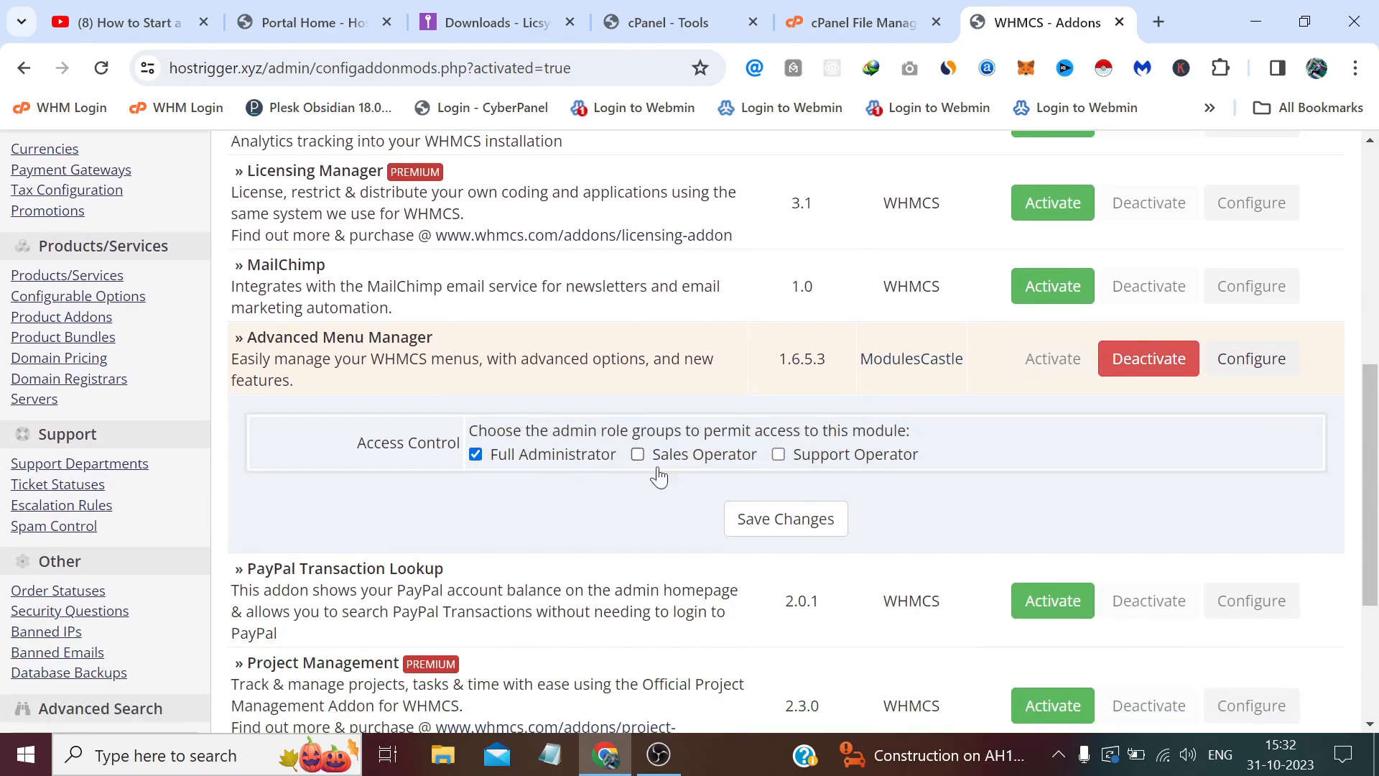
click(782, 528)
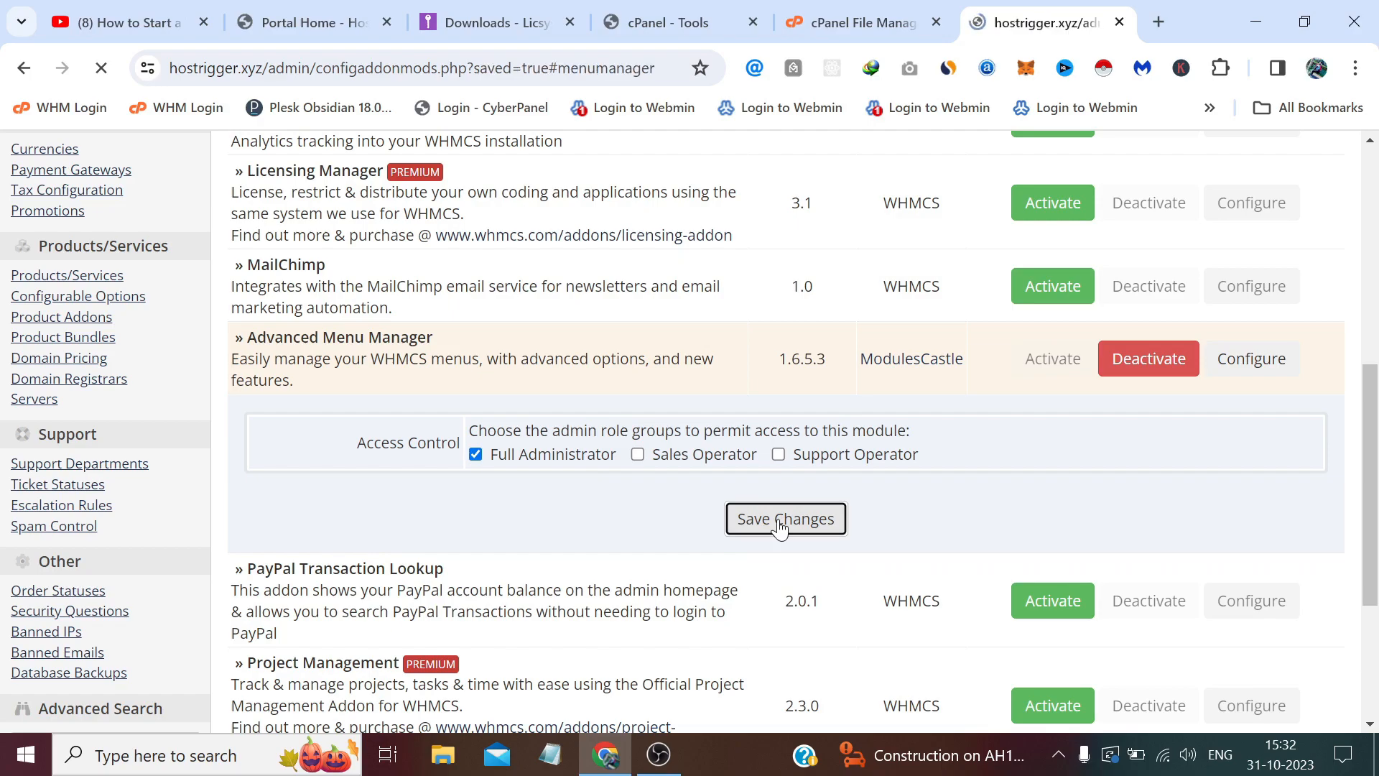
Open the Addons > Advanced Menu Manager page.
scroll(768, 372, up, 5)
scroll(767, 372, up, 5)
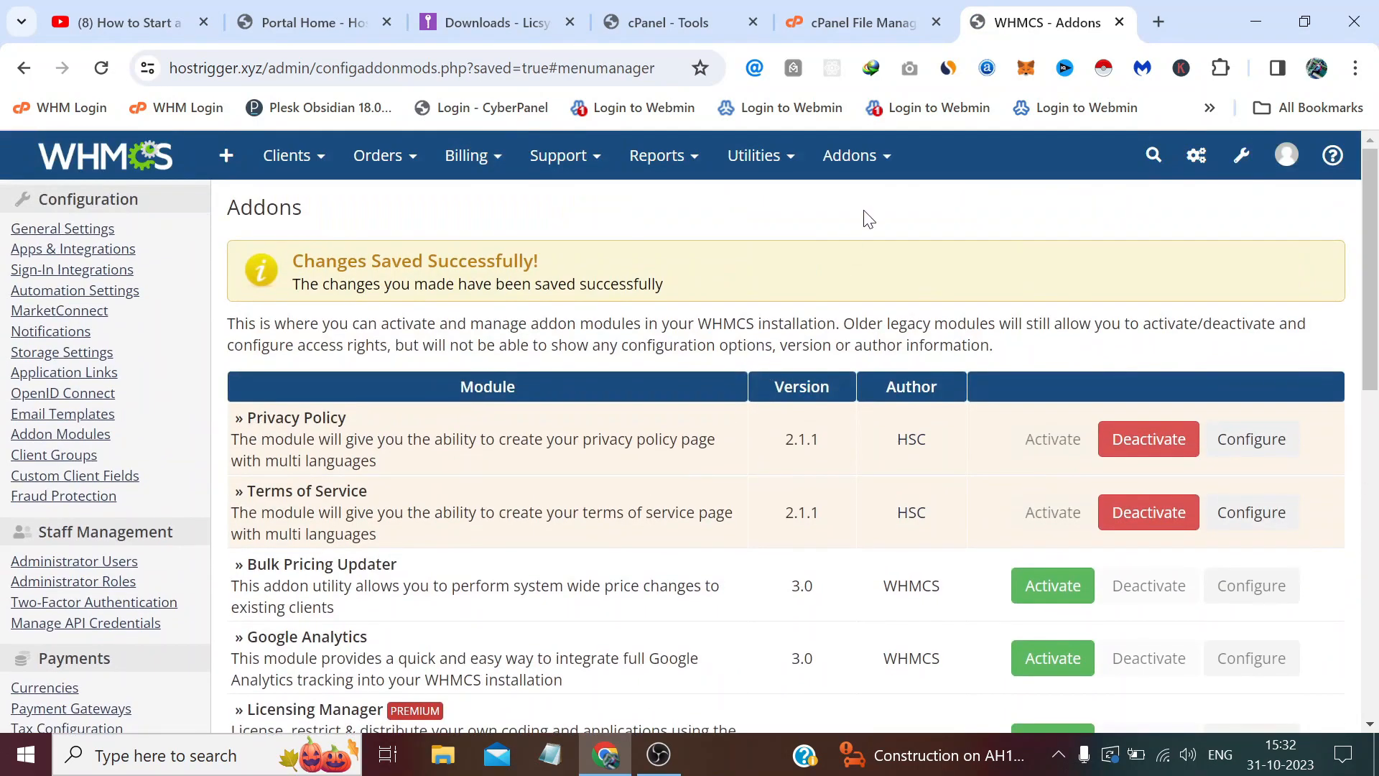
mouse_move(882, 160)
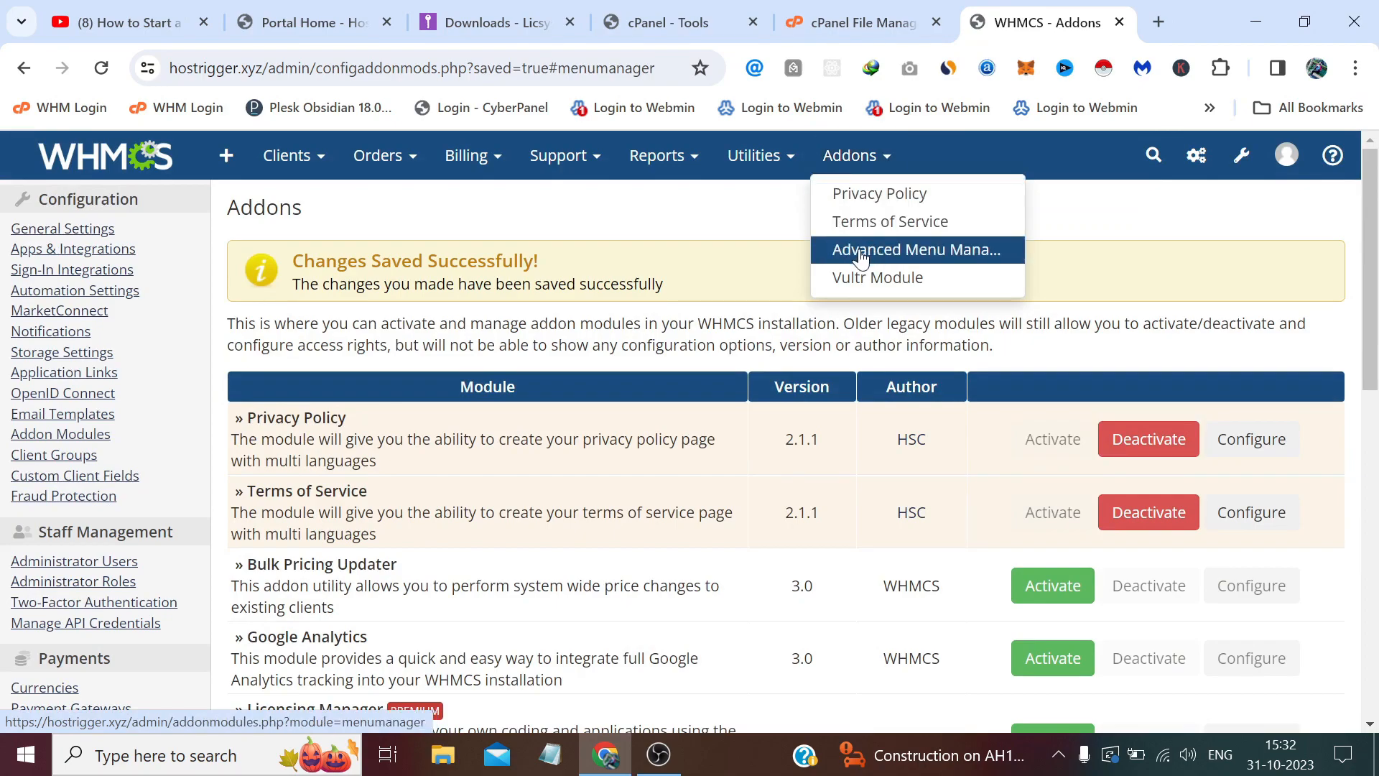
click(892, 257)
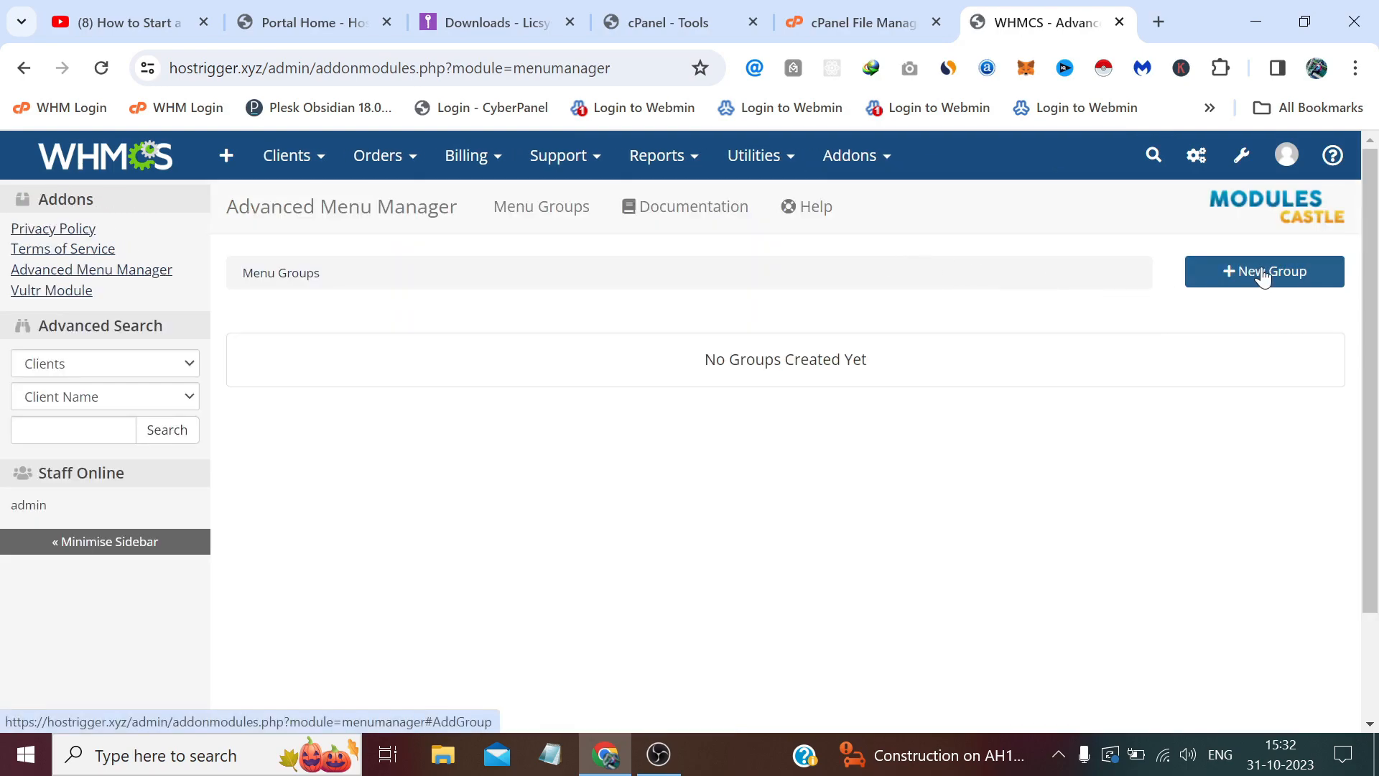
Add a 'Primary Navbar' group using the Default template, preloaded WHMCS Primary Navbar, set as primary.
click(1254, 273)
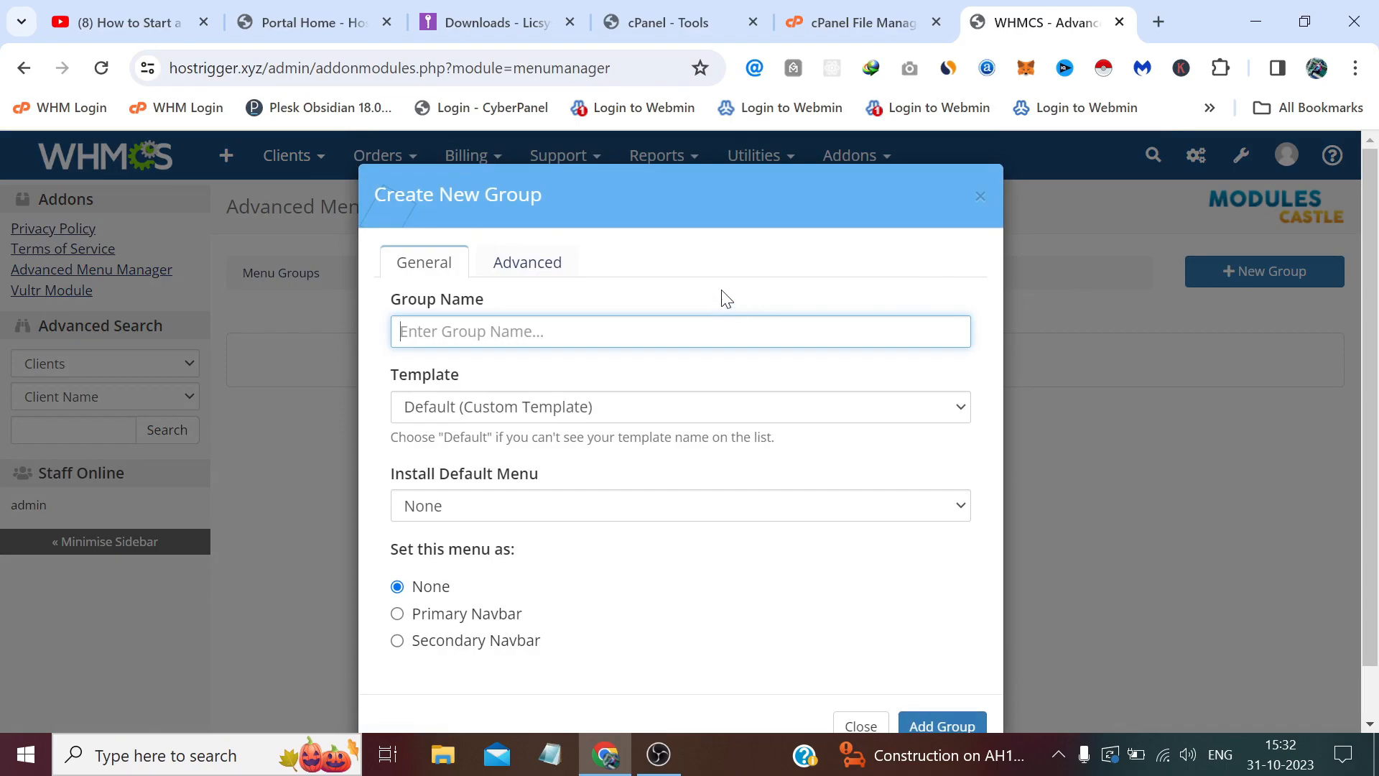
text(Primary Navbar)
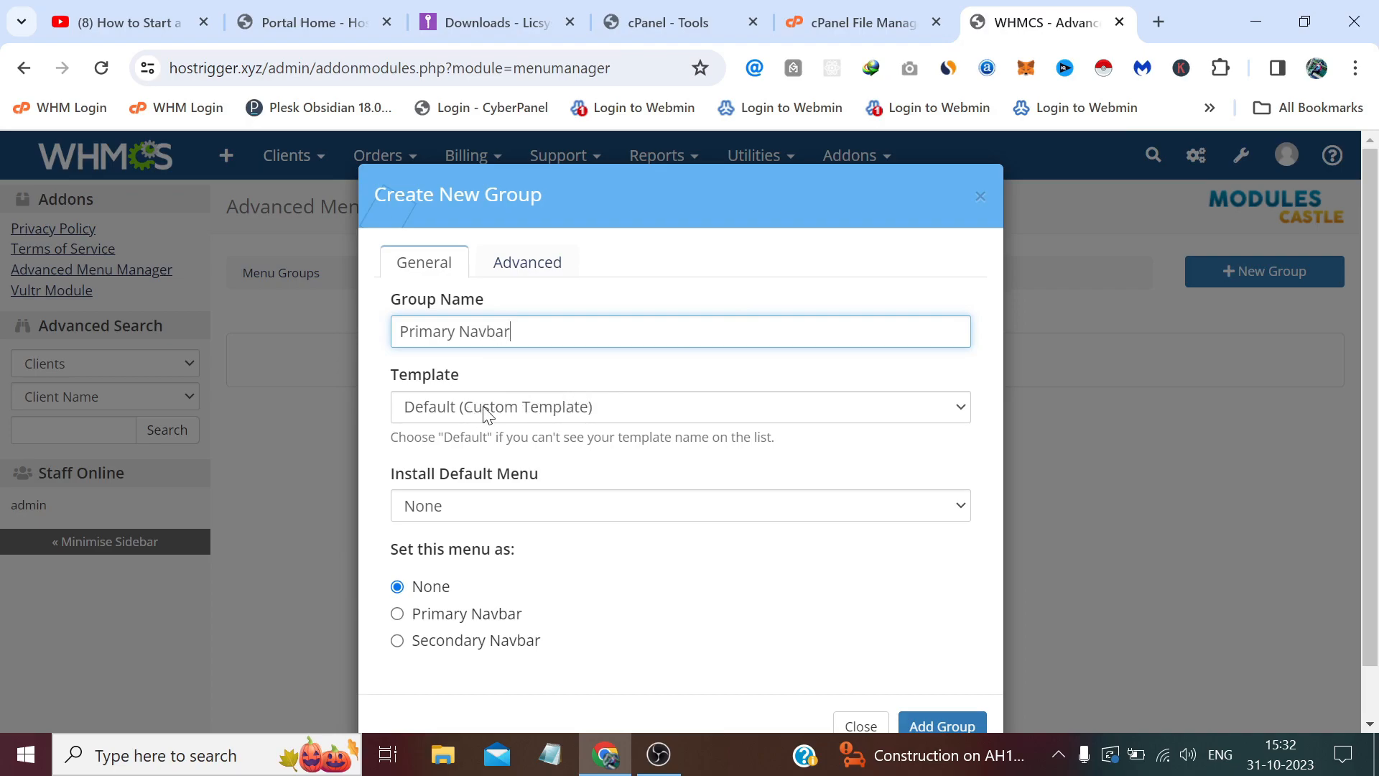
click(450, 411)
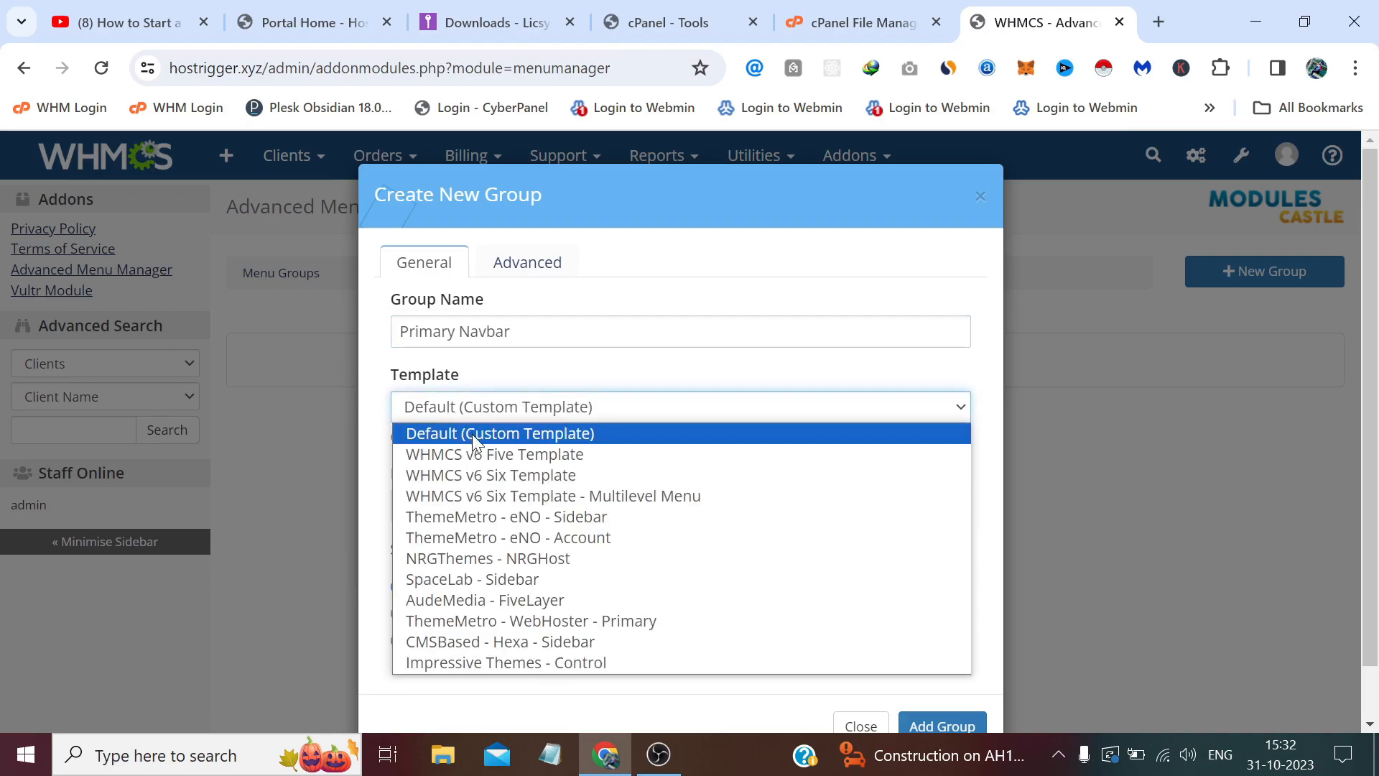
click(472, 434)
click(477, 504)
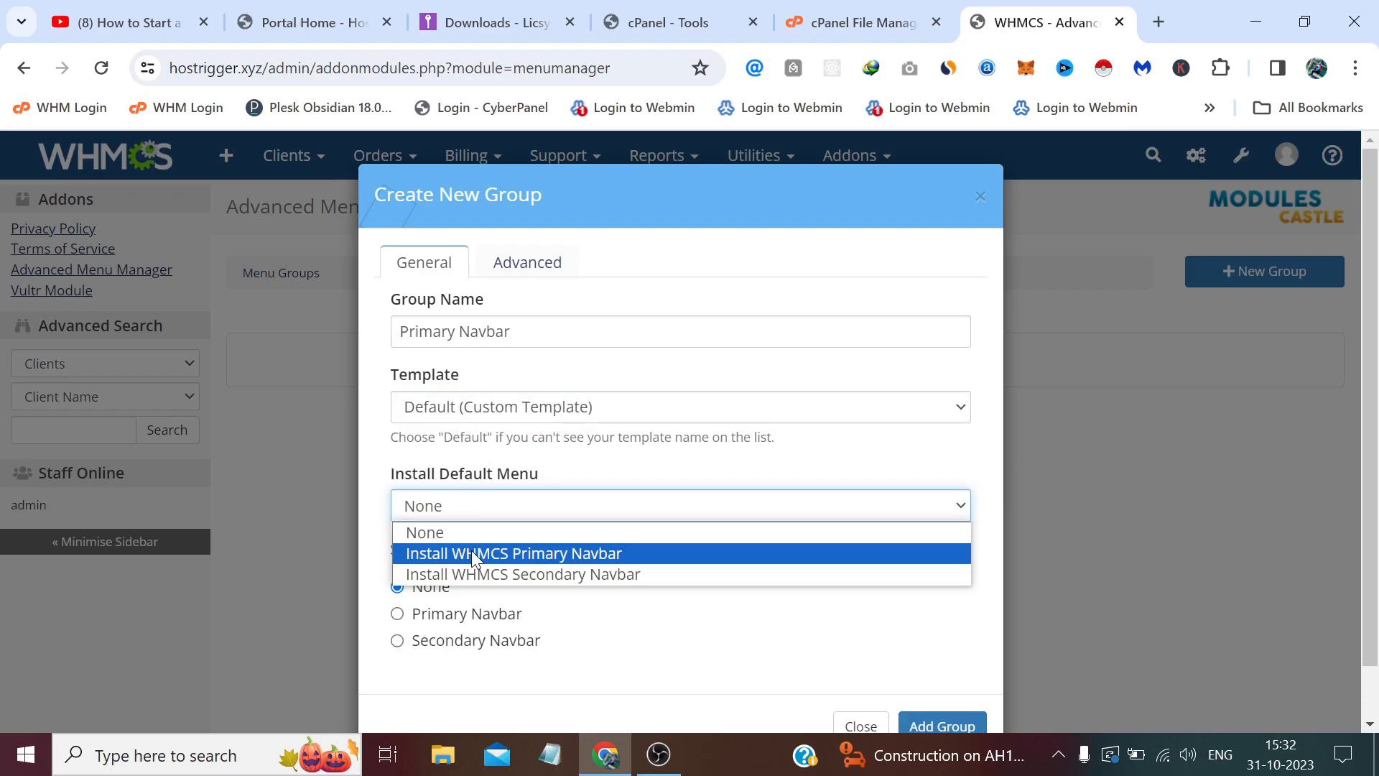
click(474, 555)
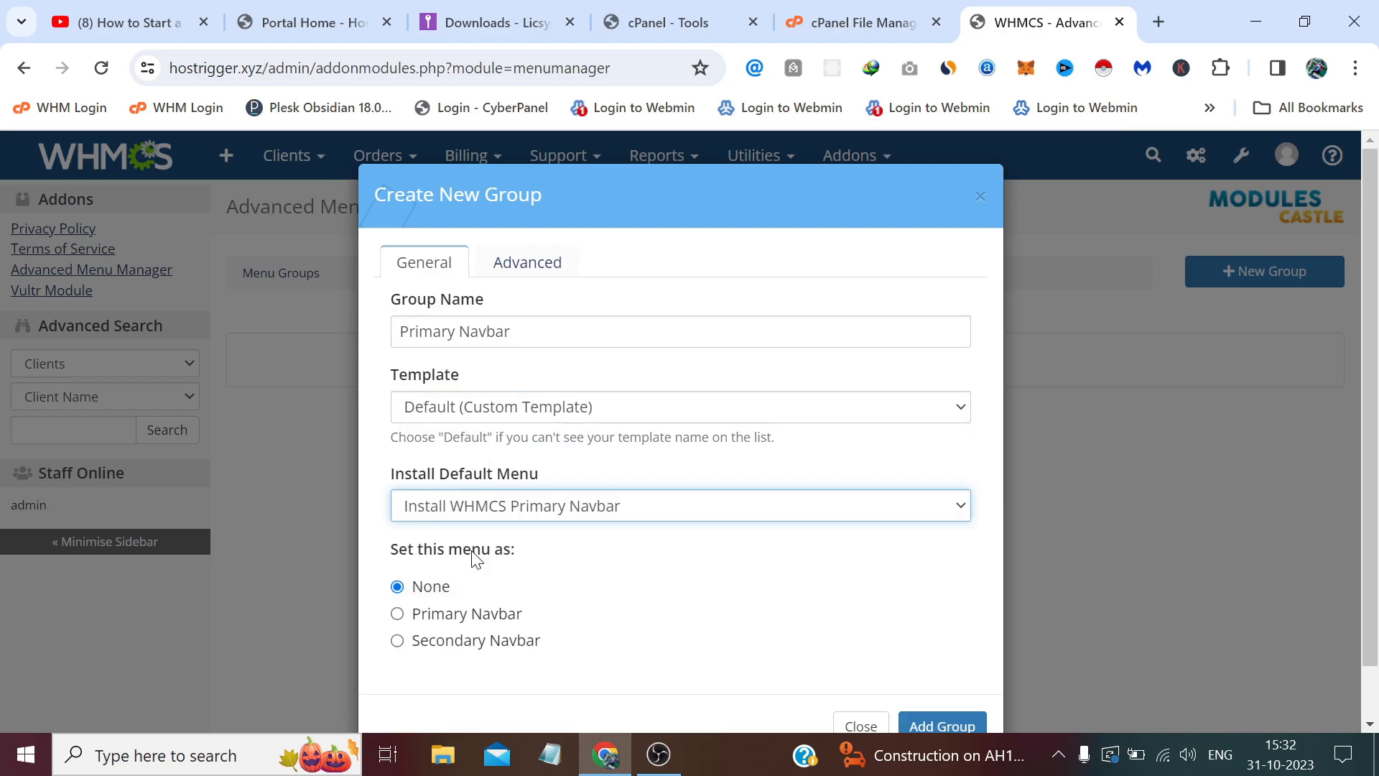
click(451, 622)
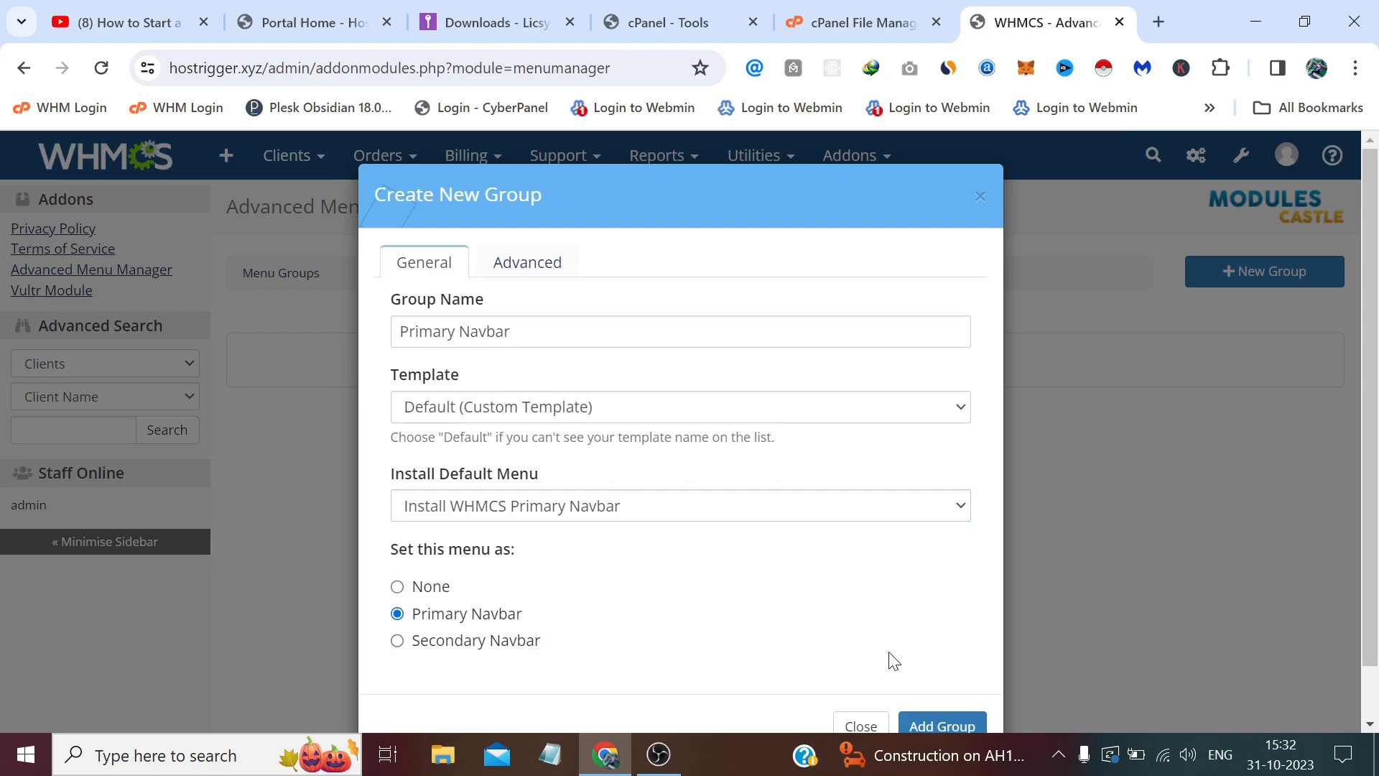
click(943, 727)
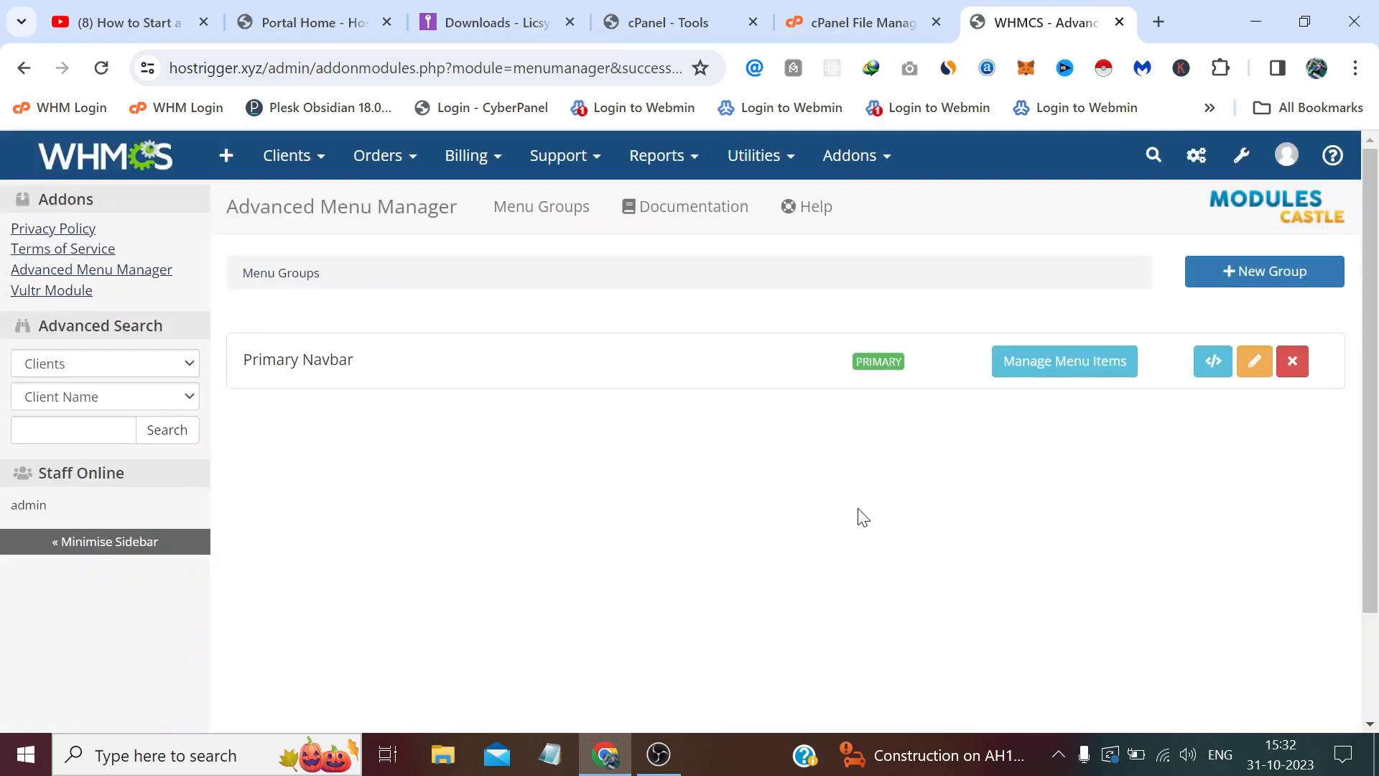
Open Primary Navbar's menu items and review Home, Store, Services, Domains, Support, Affiliates and their visibility dots.
click(1064, 375)
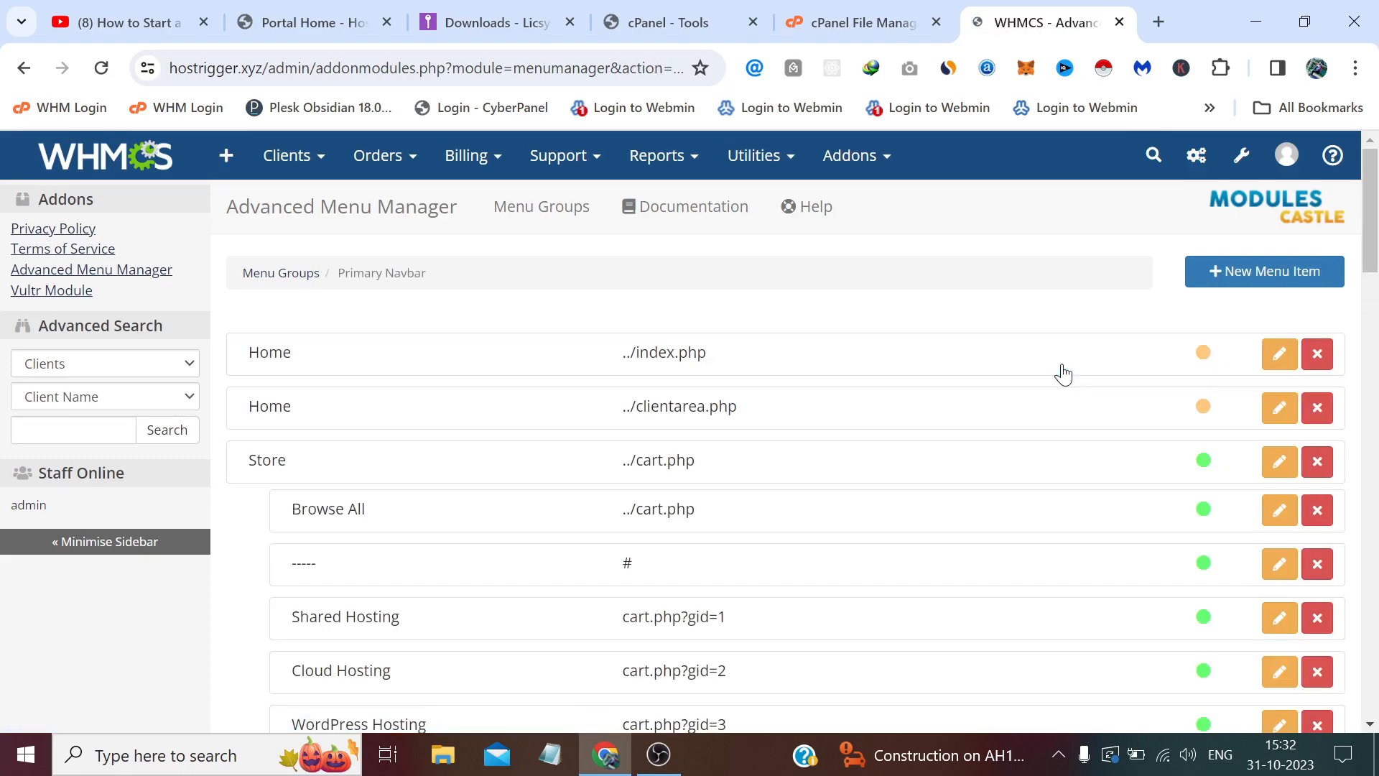
scroll(1064, 375, down, 1)
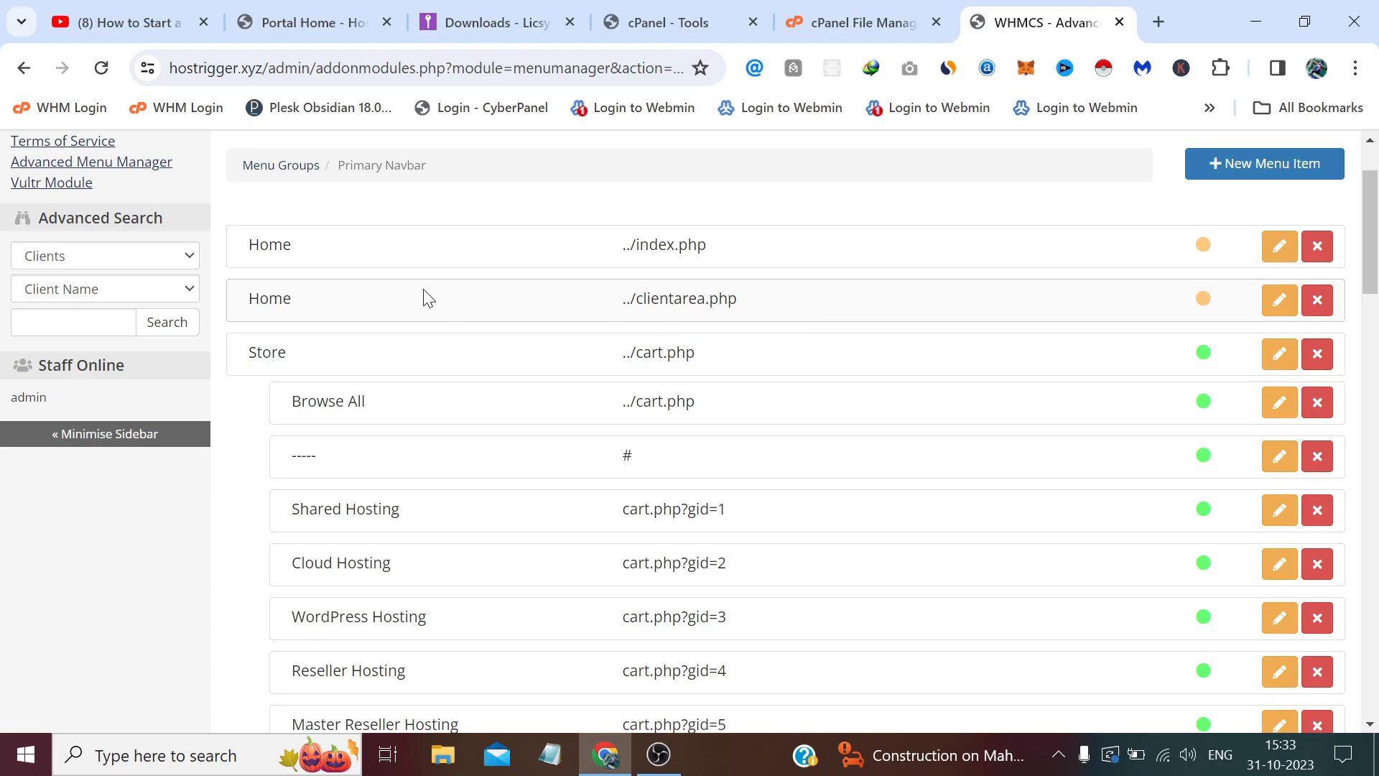
scroll(696, 296, down, 1)
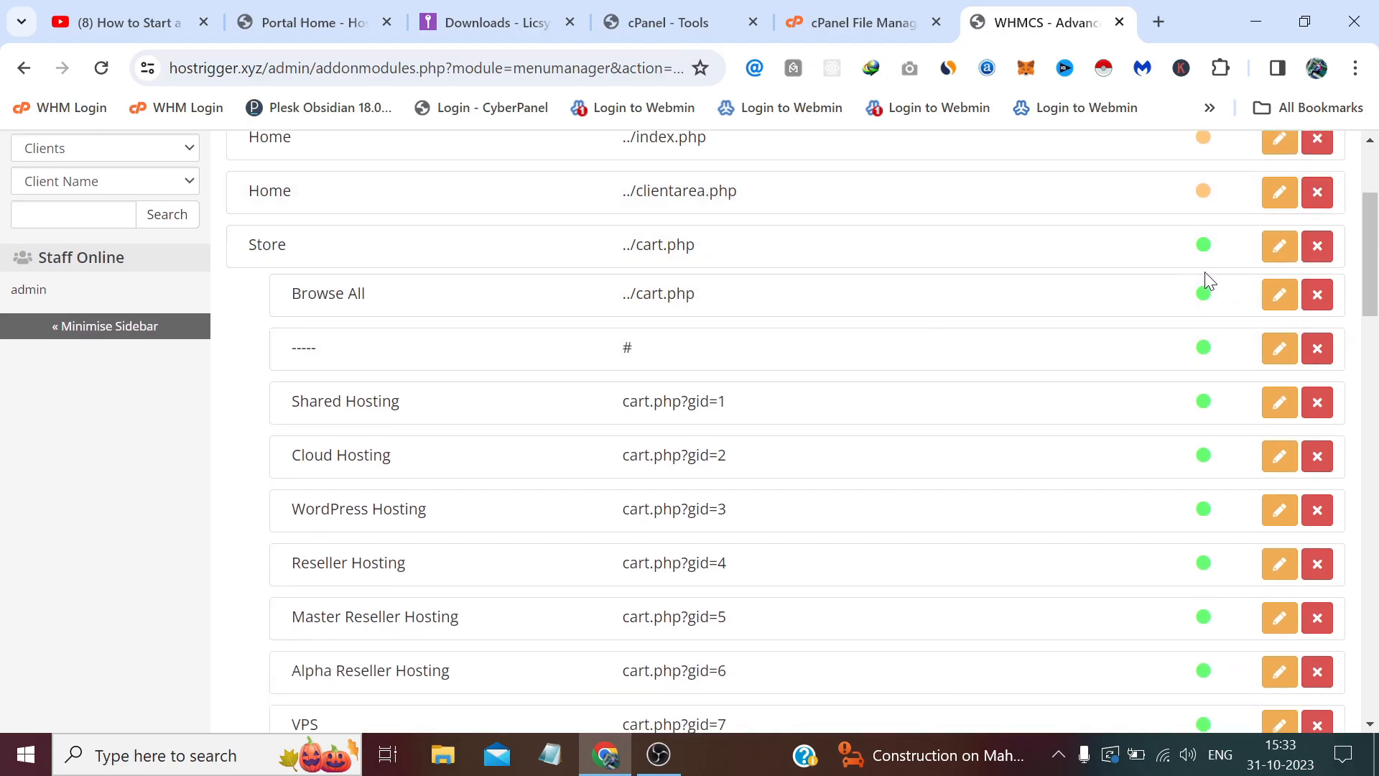
scroll(1205, 281, up, 1)
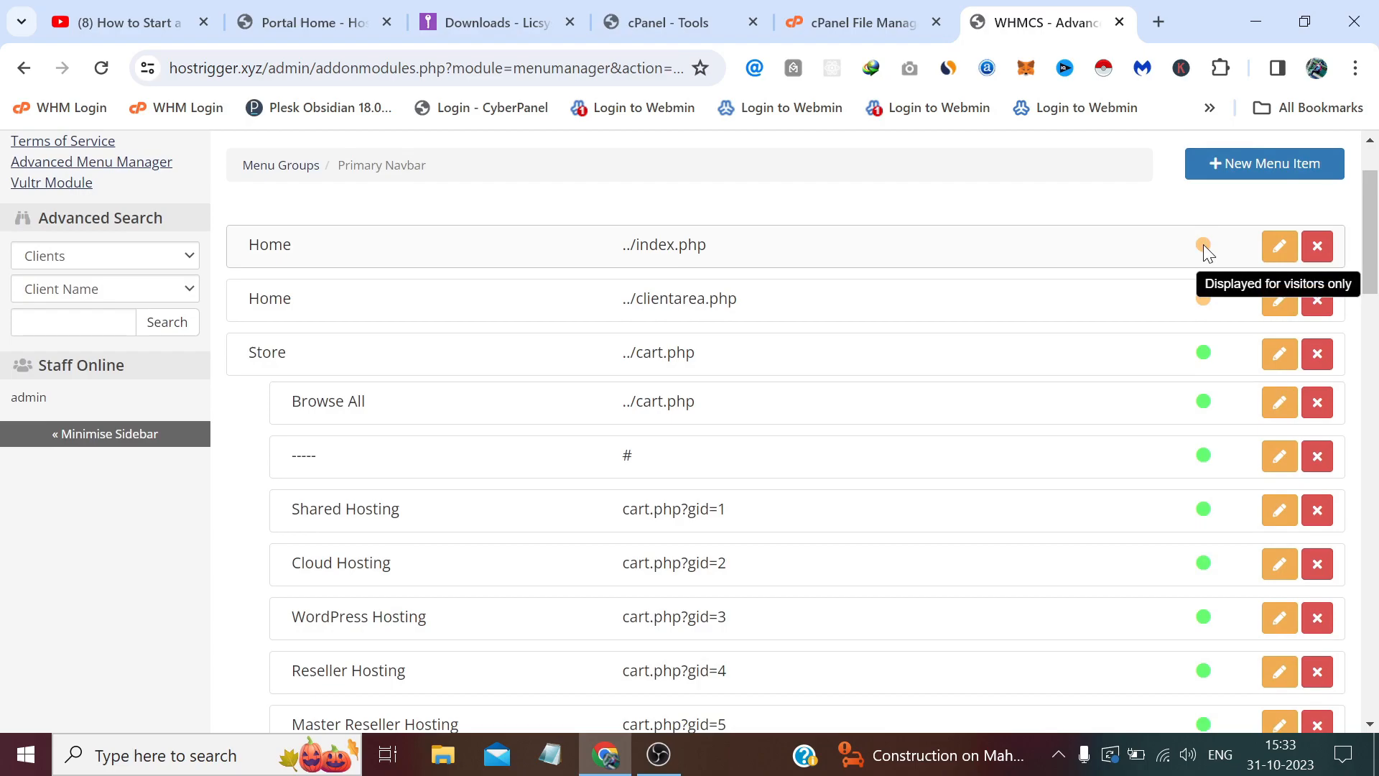
mouse_move(1204, 297)
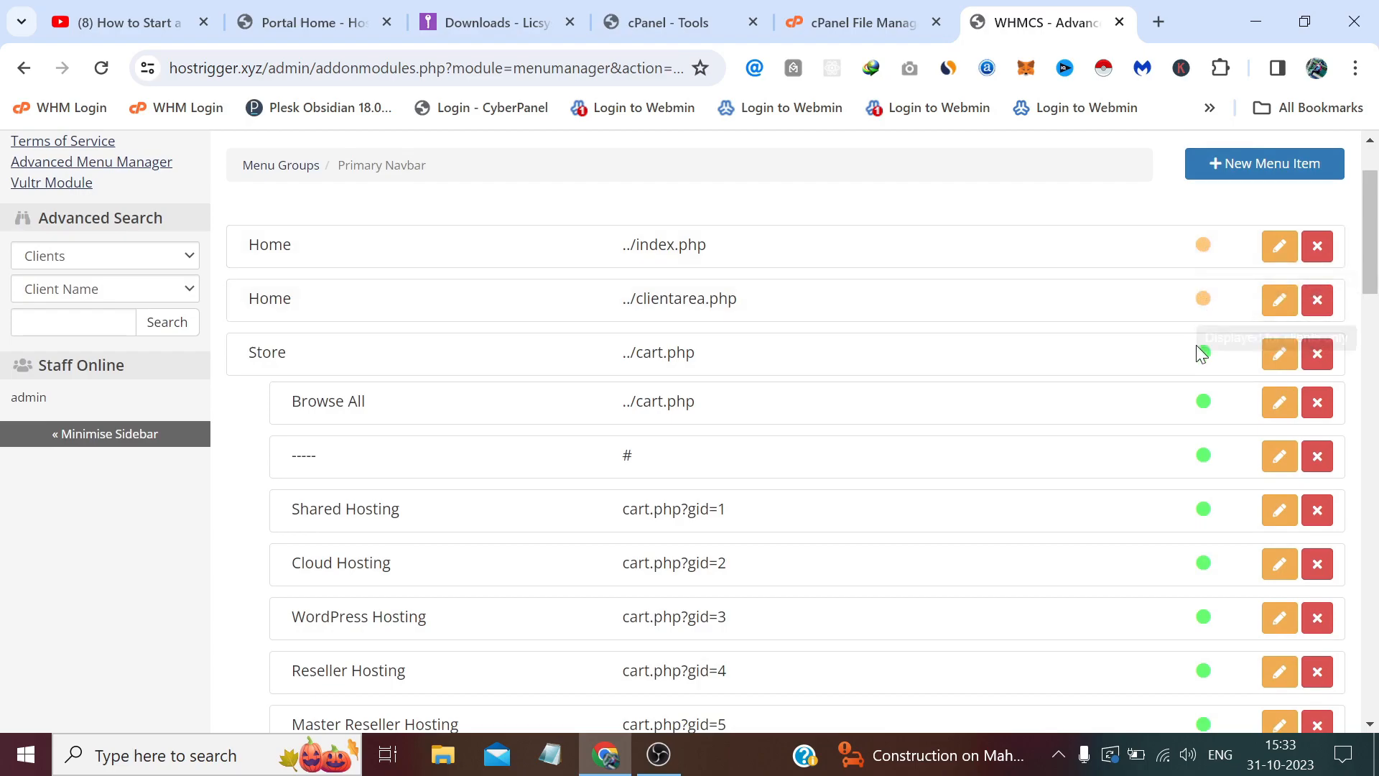
mouse_move(1202, 350)
scroll(1201, 347, down, 20)
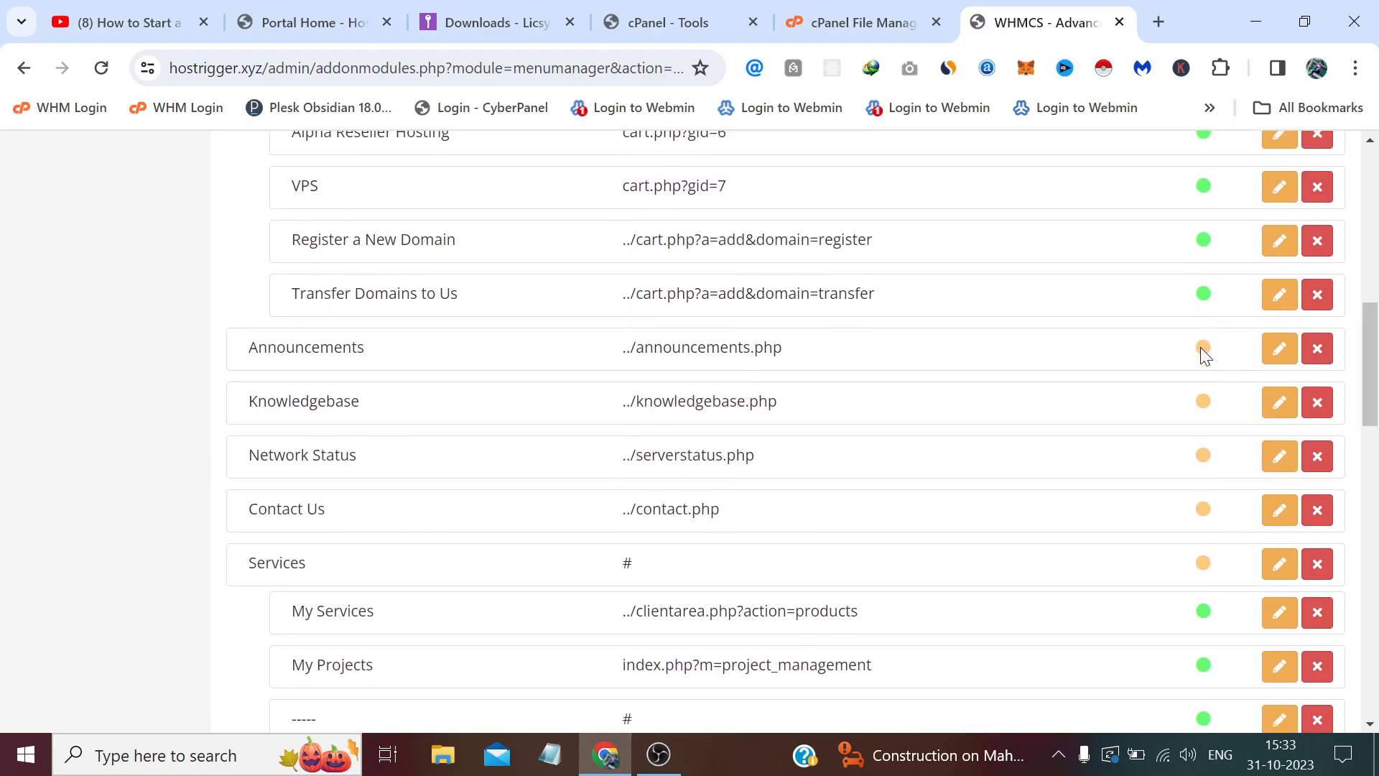
scroll(1200, 347, down, 4)
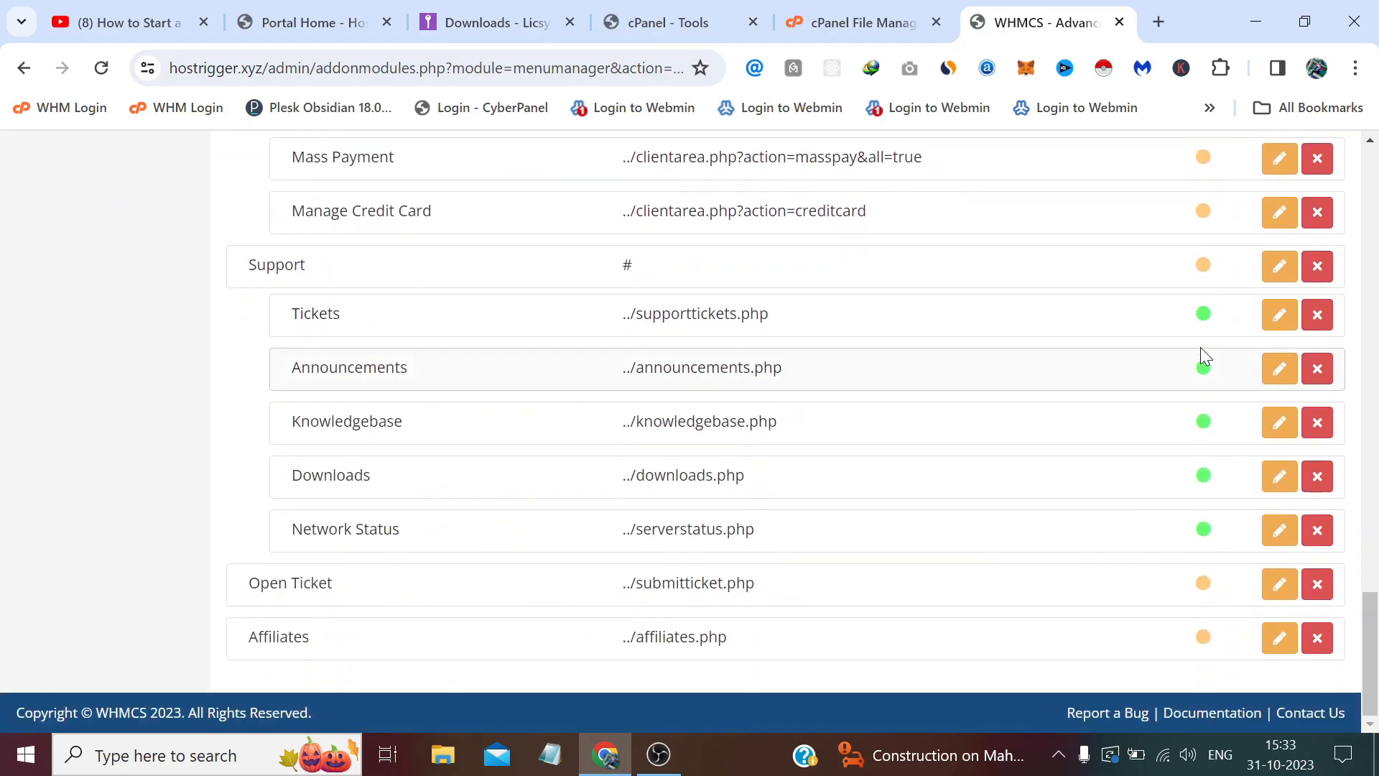
scroll(1200, 347, up, 4)
scroll(1200, 347, down, 4)
scroll(1201, 347, up, 4)
scroll(1200, 349, down, 3)
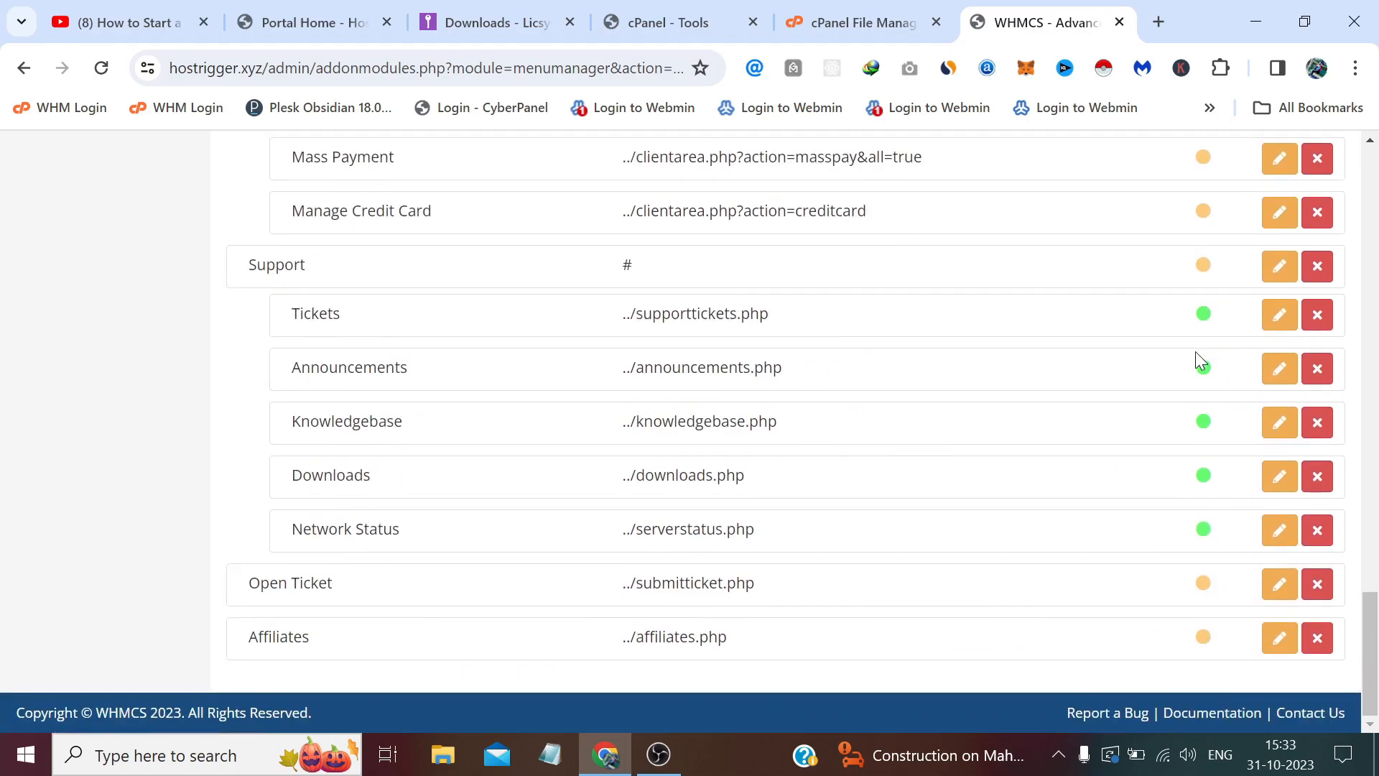
scroll(1196, 353, up, 4)
scroll(1198, 359, up, 10)
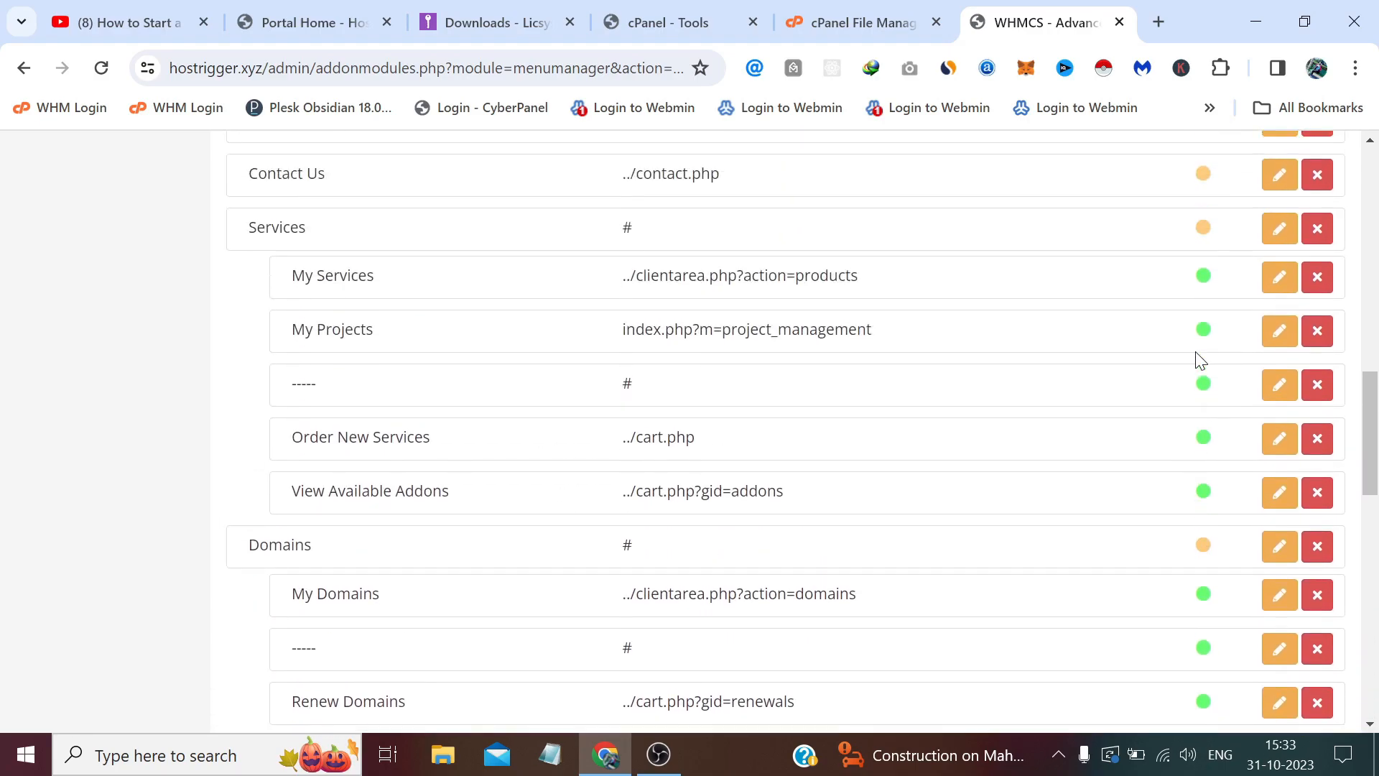
scroll(1196, 359, up, 2)
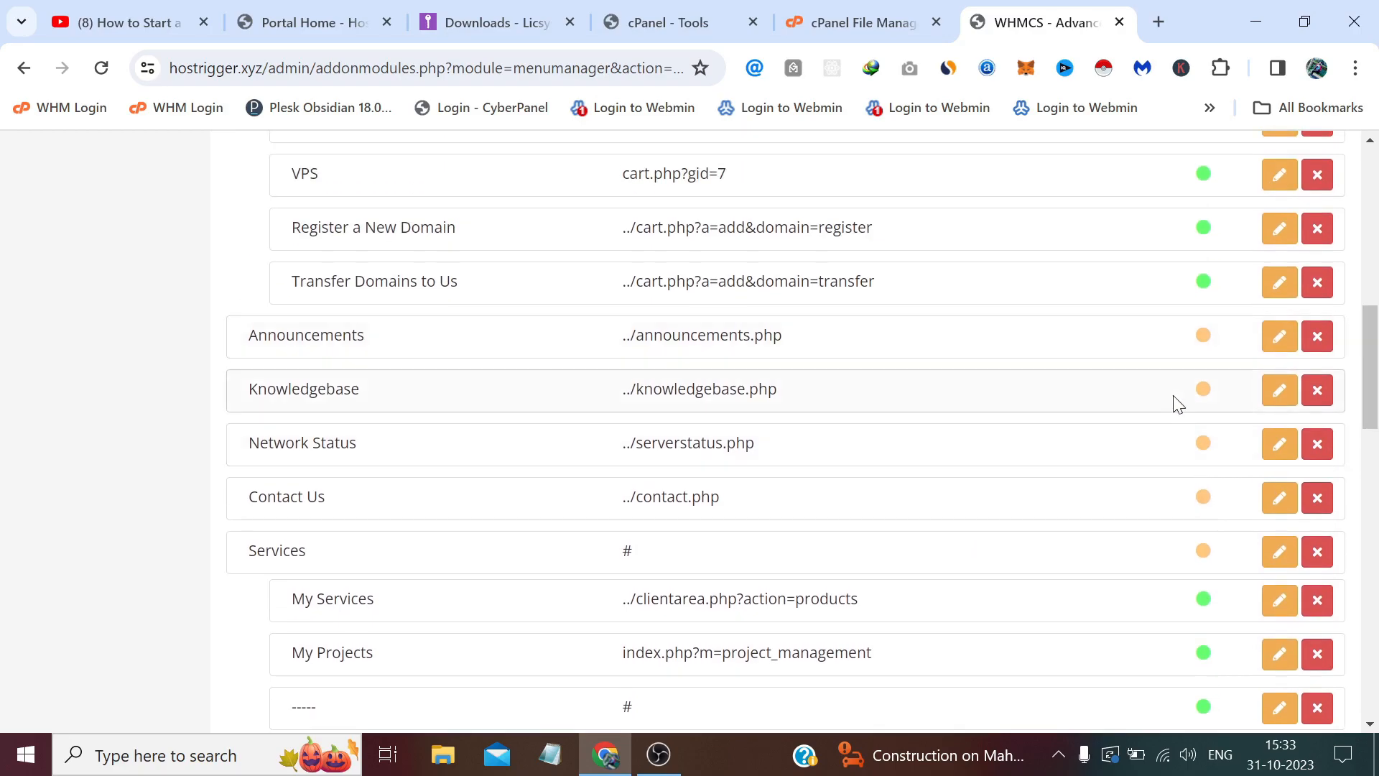
Set the Network Status menu item's status to Always disabled and save it.
click(1285, 460)
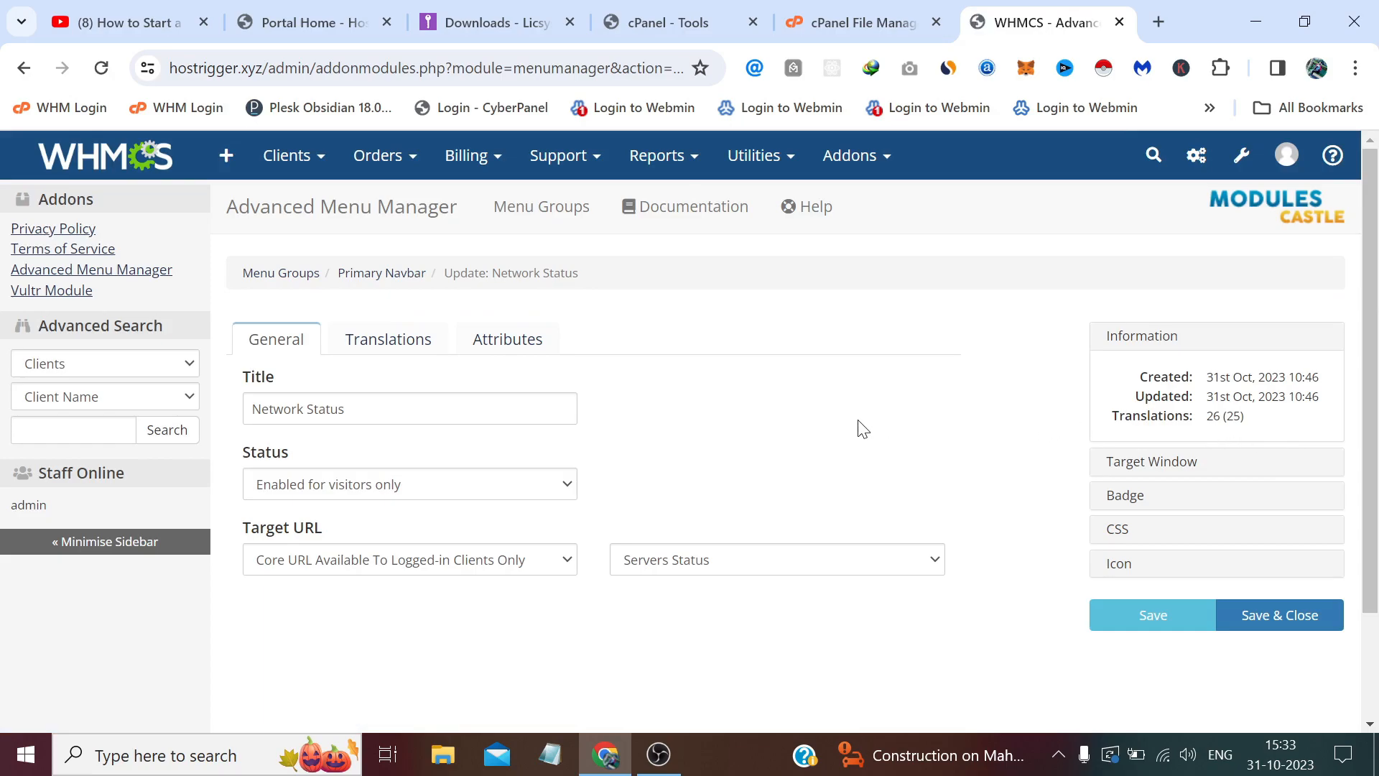
click(460, 489)
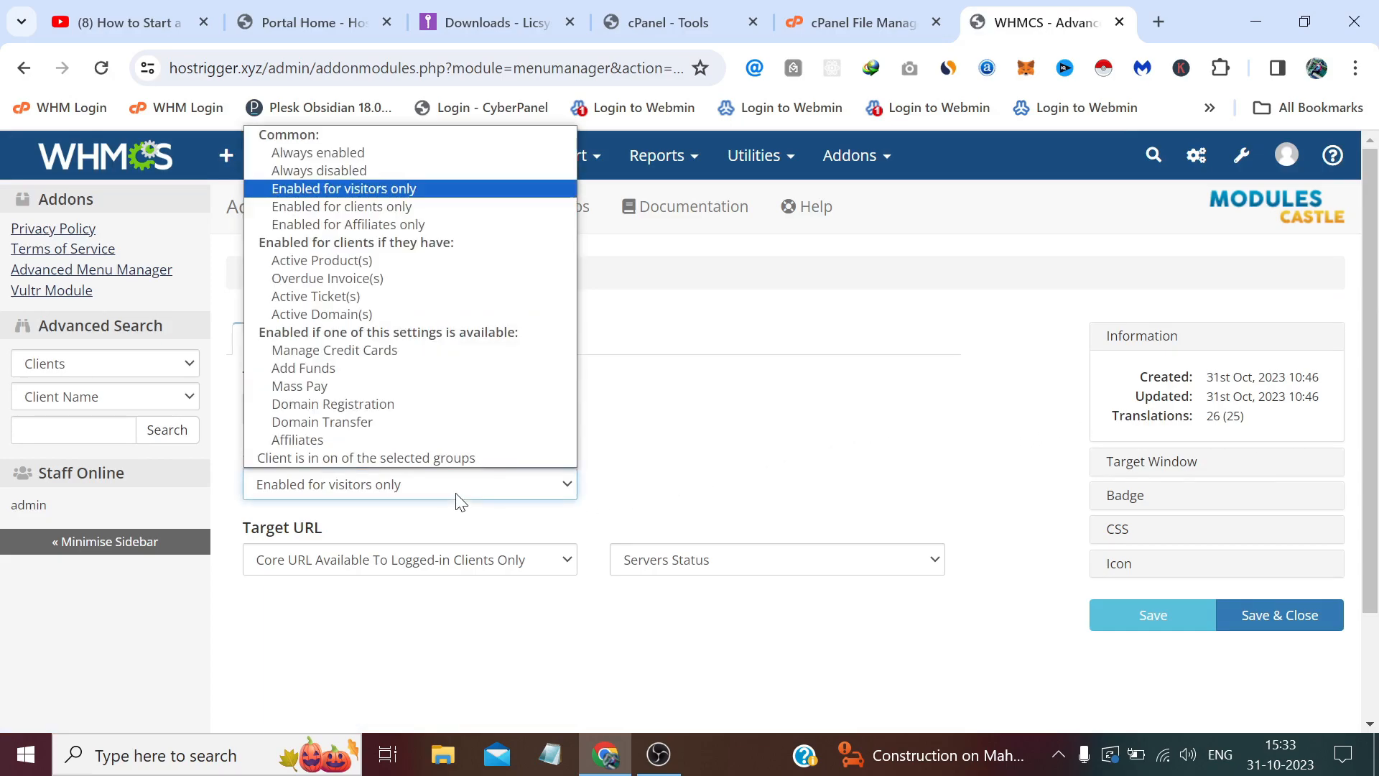
click(318, 173)
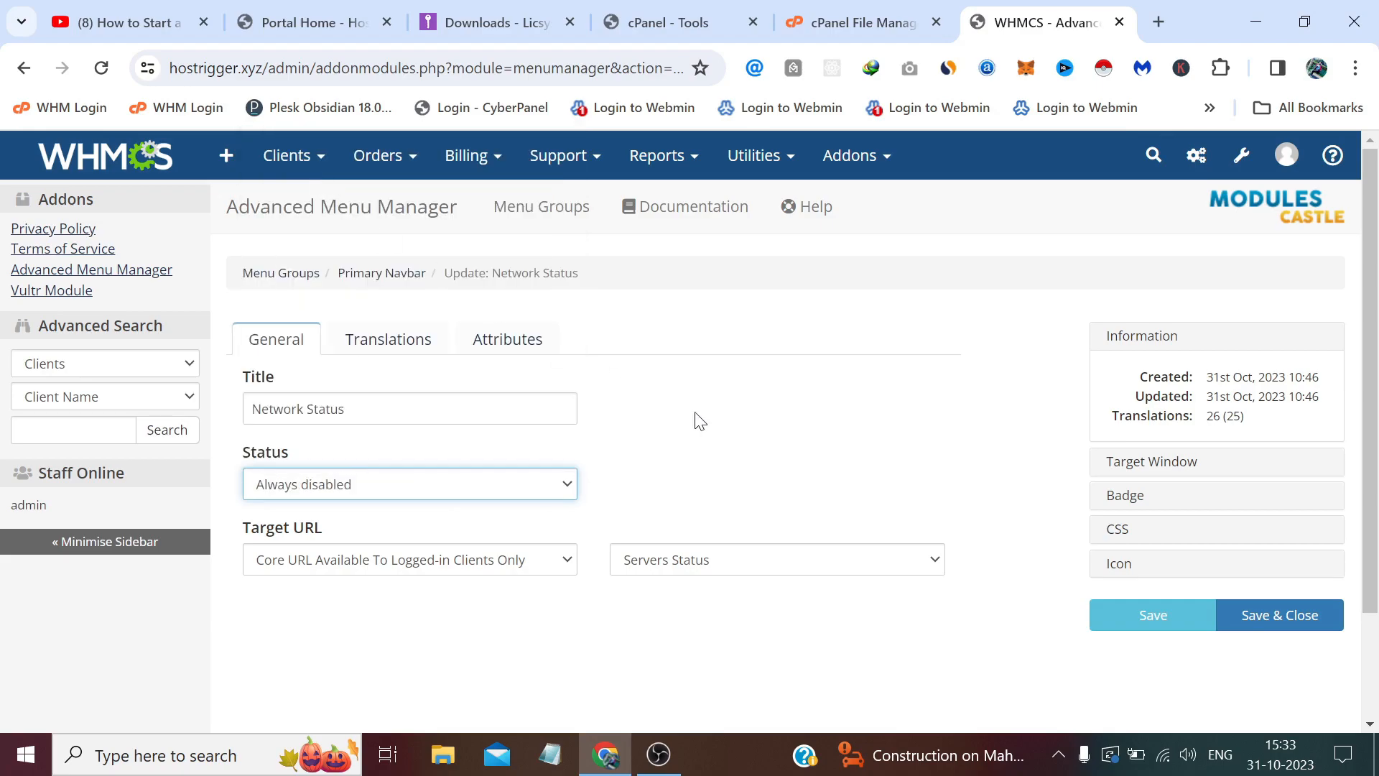
click(1275, 616)
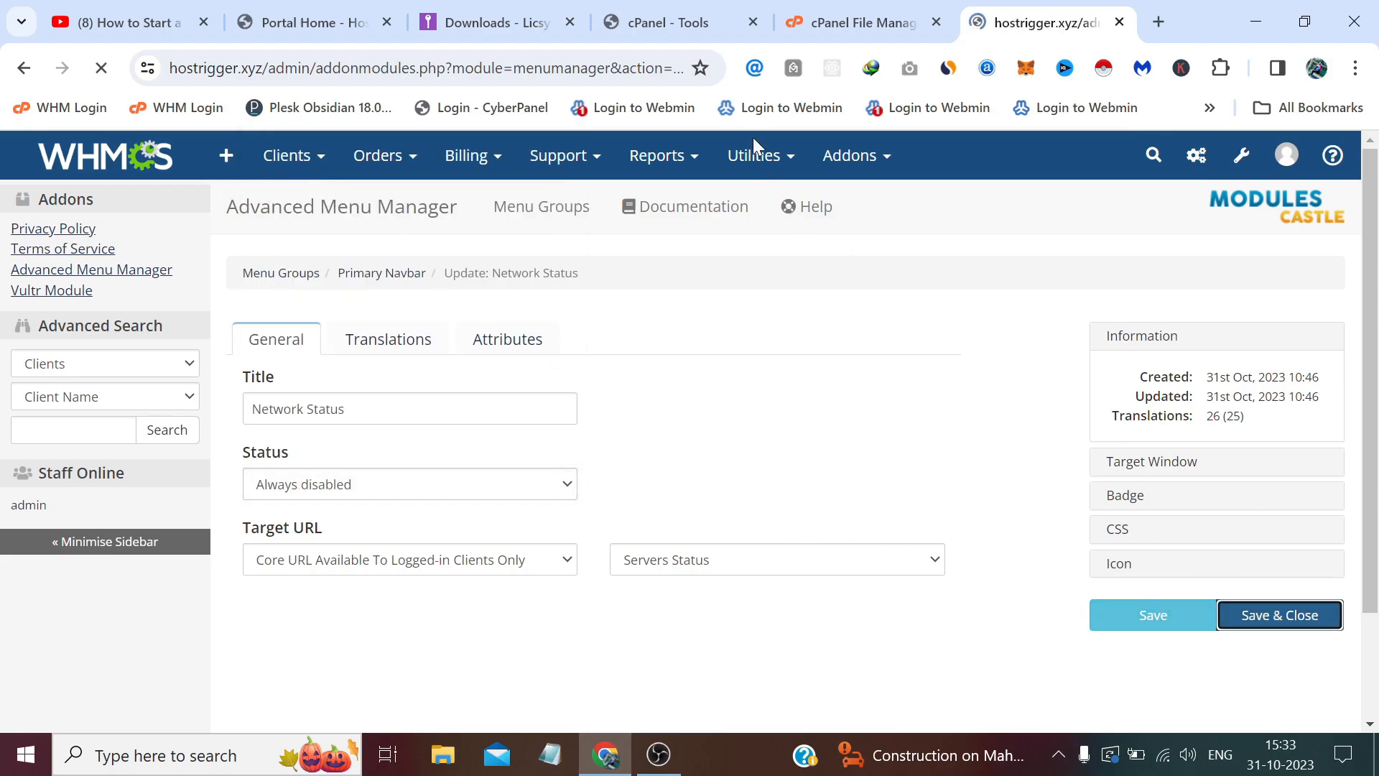
Reload the Hostrigger storefront home page to check the updated navbar.
click(308, 28)
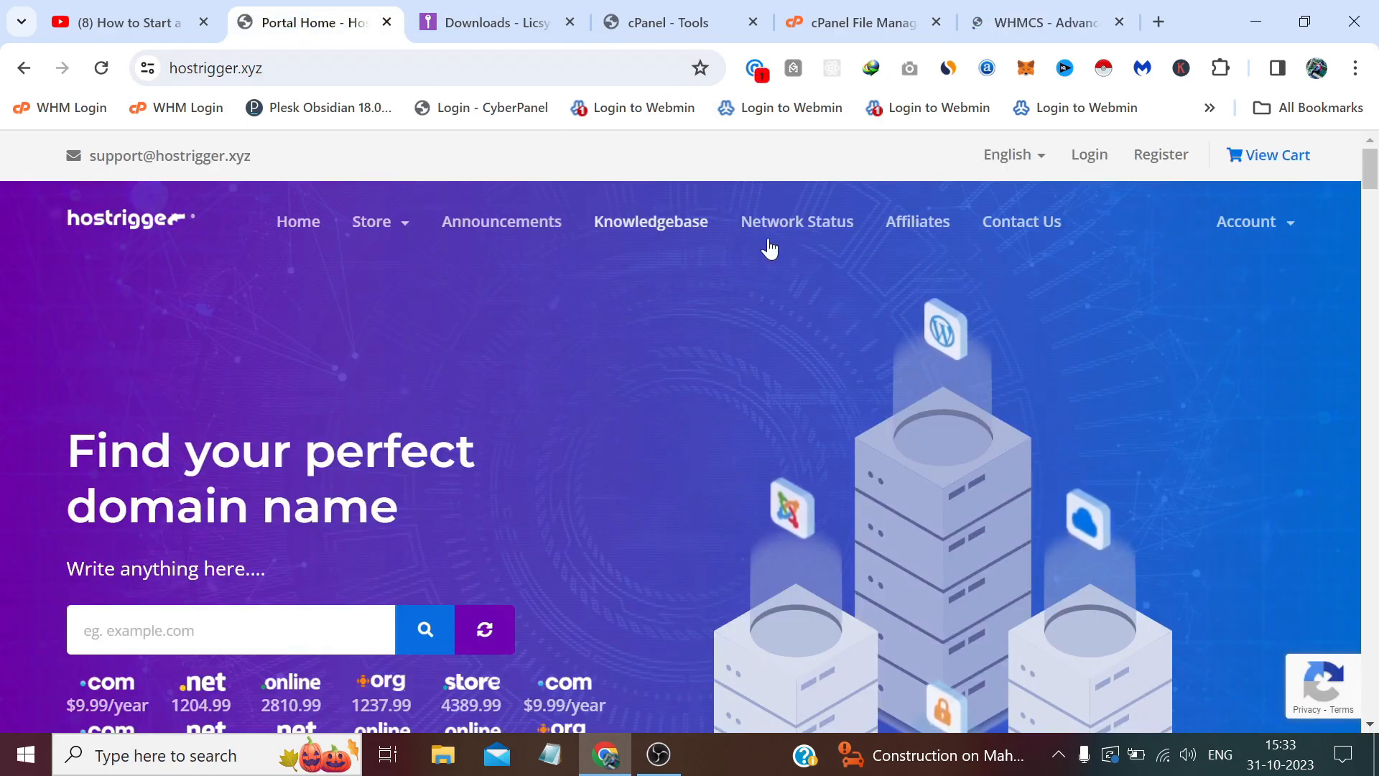
click(439, 68)
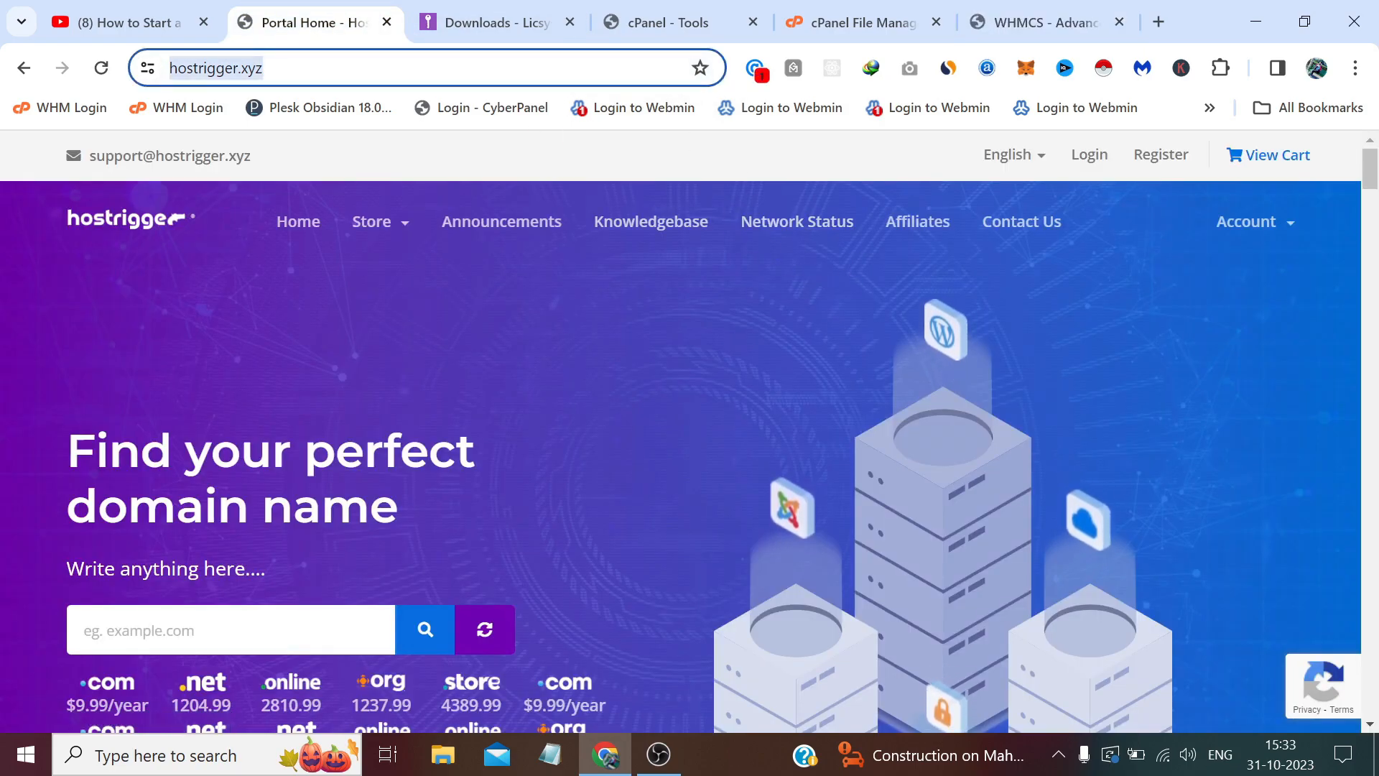
key(Return)
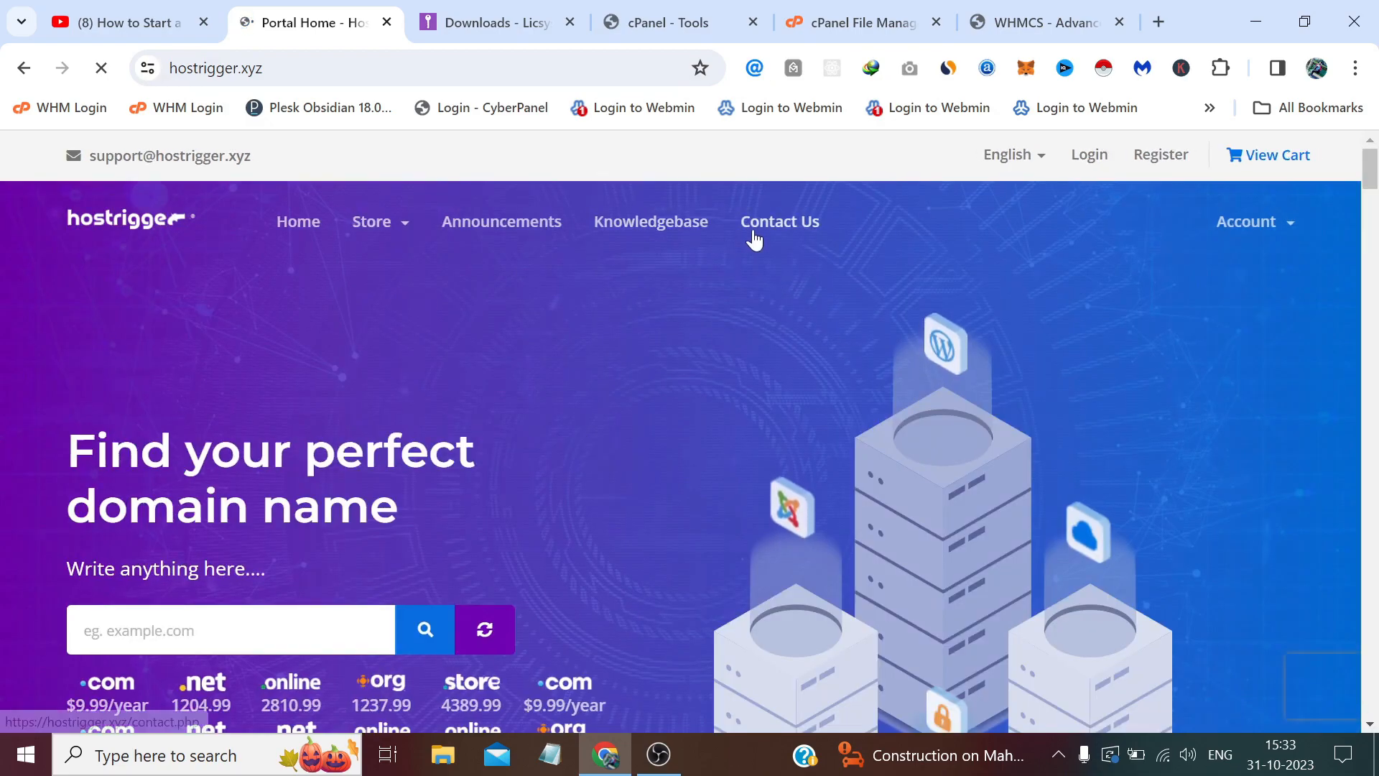
Back in WHMCS, scroll the Primary Navbar list to confirm Network Status's red Always disabled dot.
click(1049, 16)
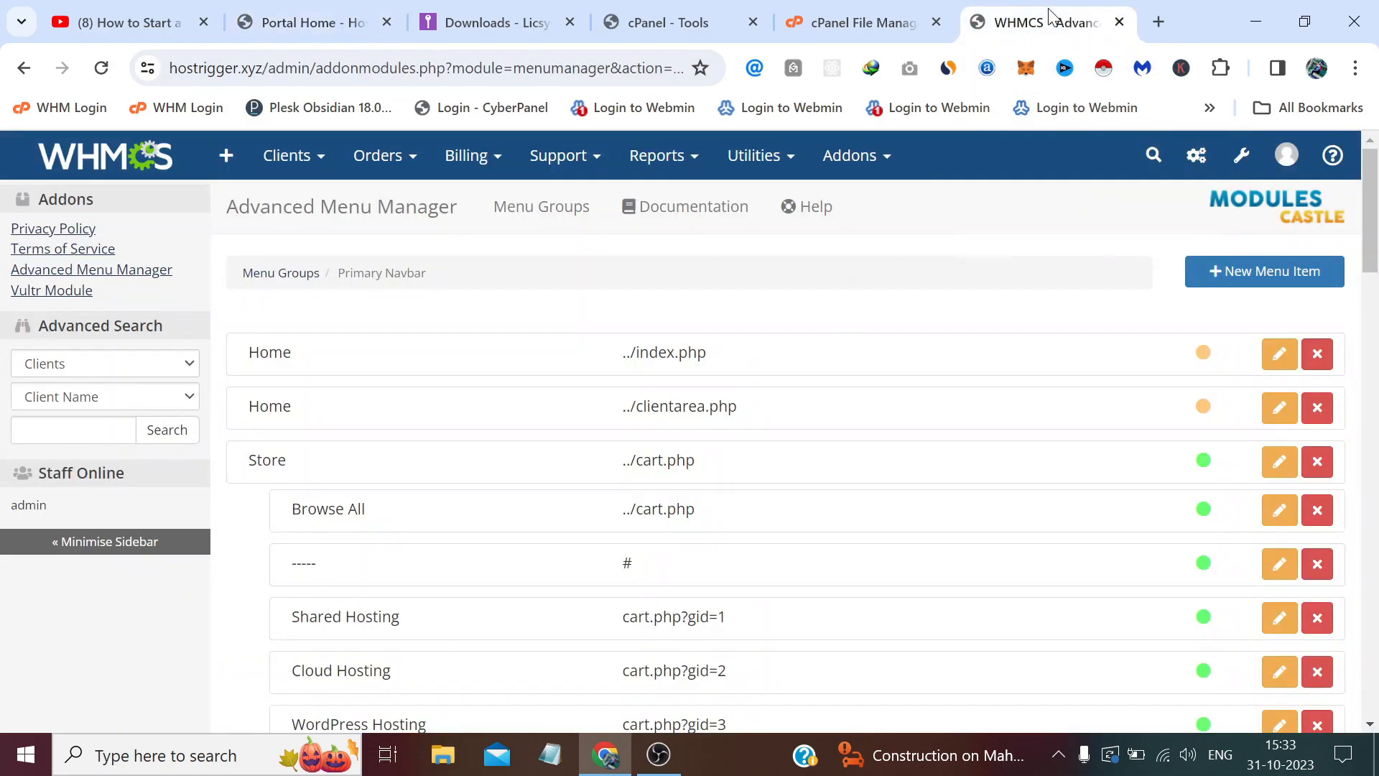
scroll(955, 302, down, 12)
scroll(952, 357, down, 1)
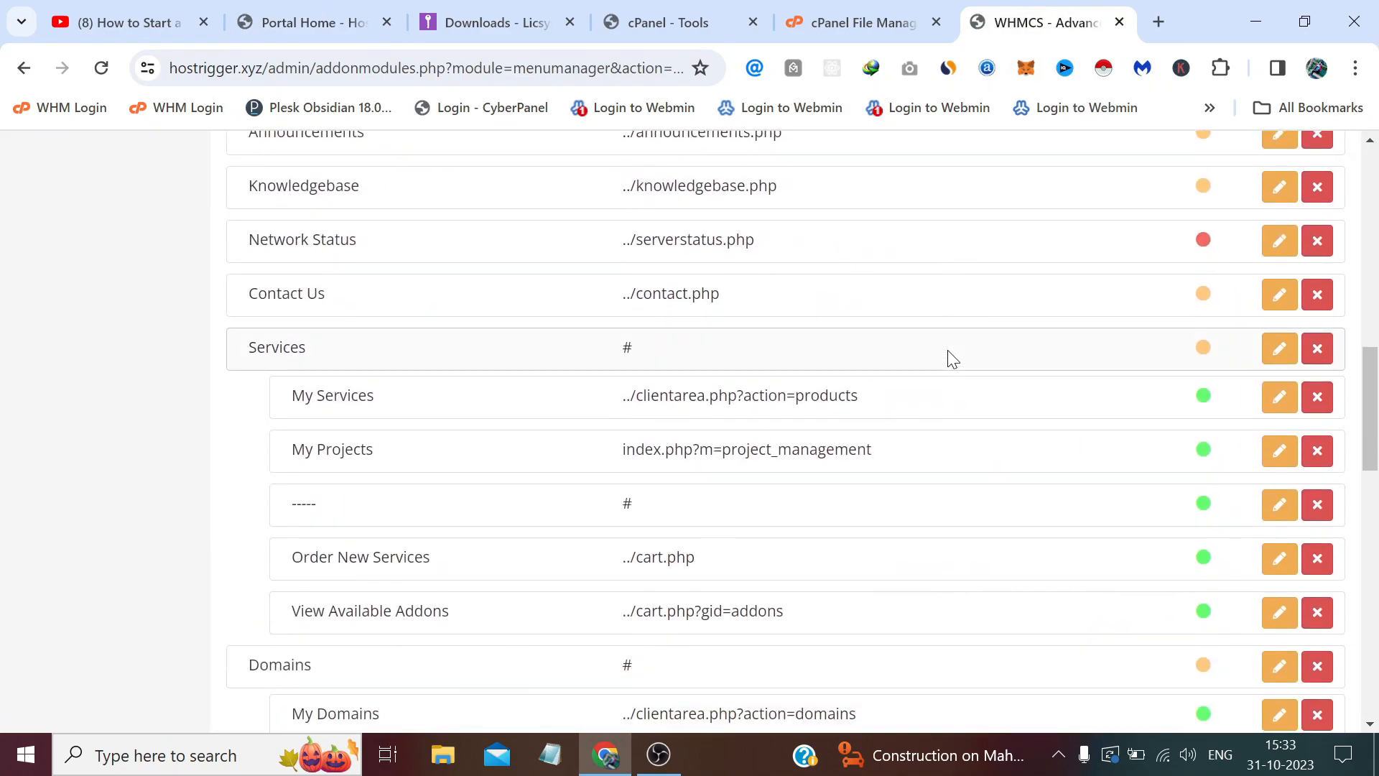
mouse_move(1204, 247)
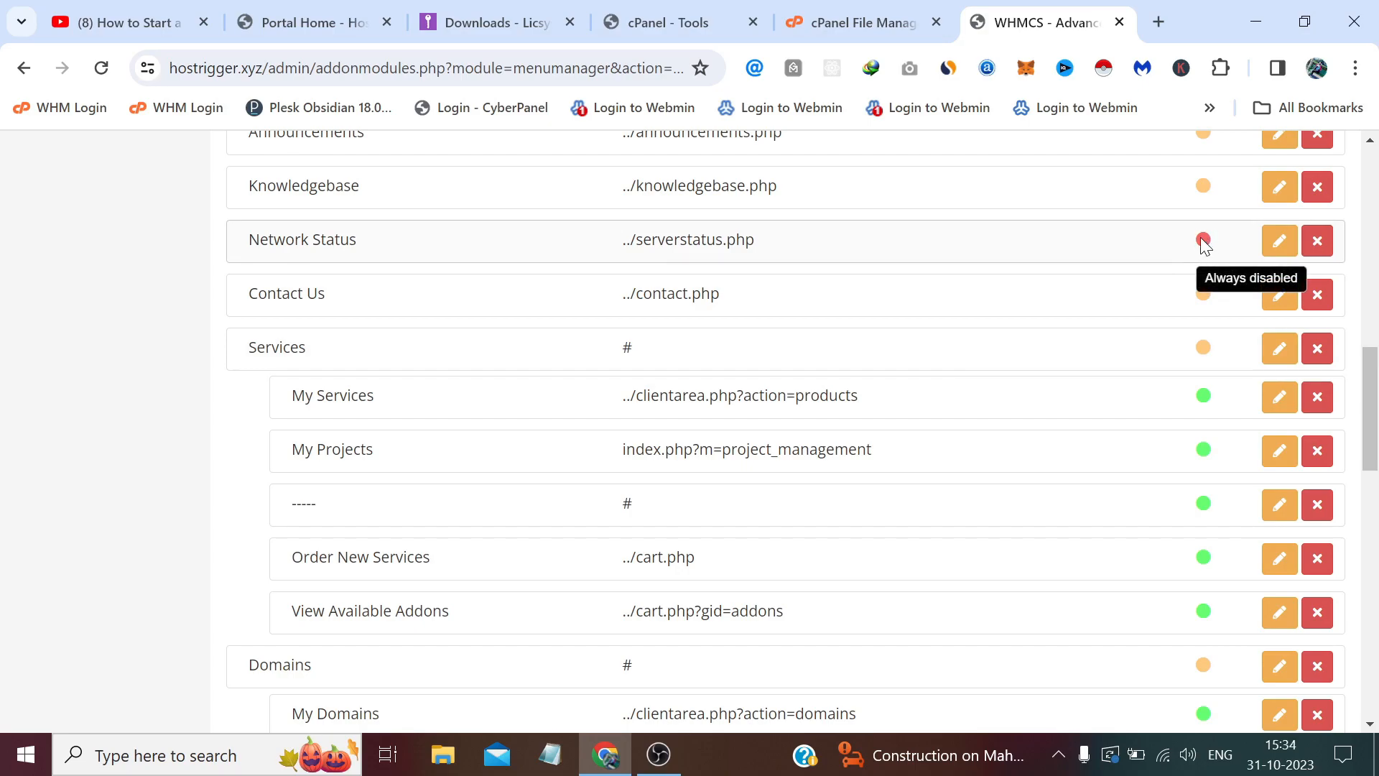
scroll(1001, 299, up, 12)
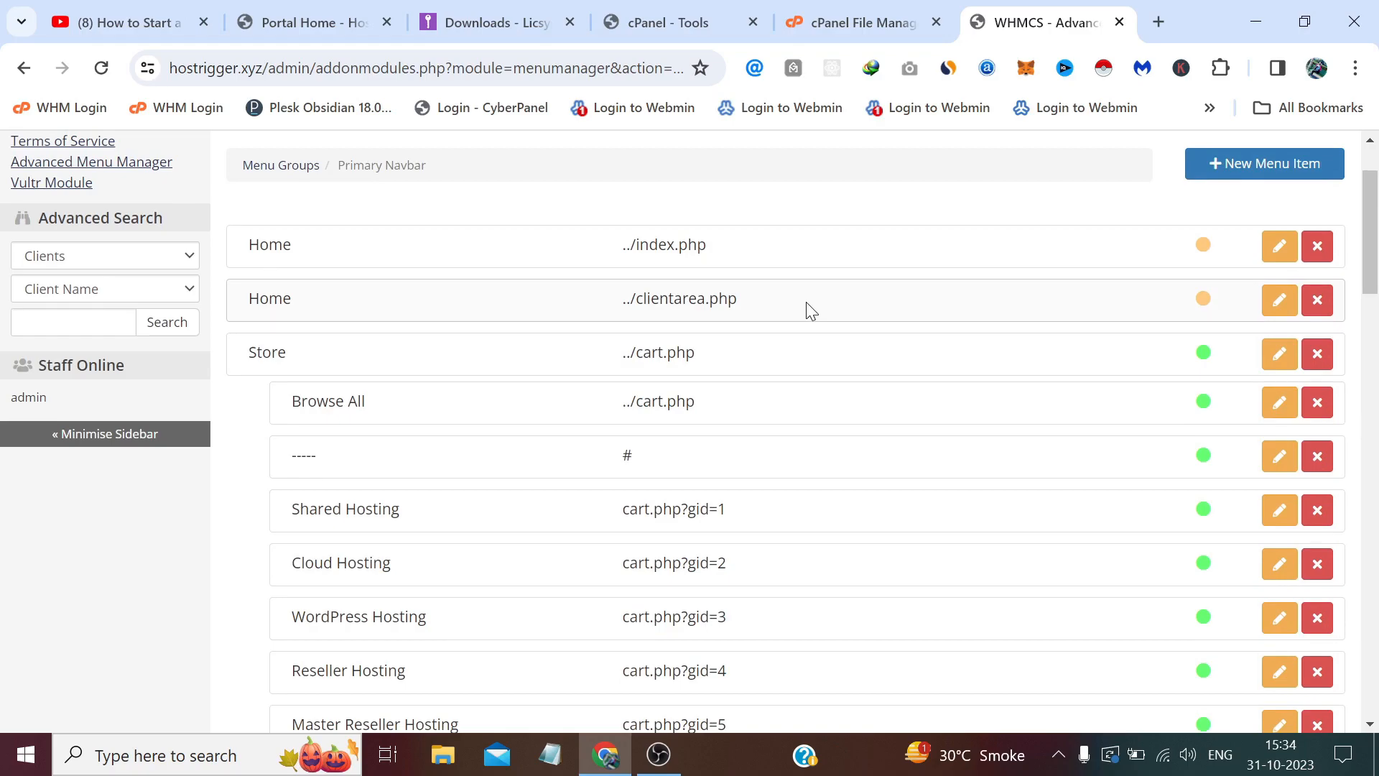
scroll(808, 316, down, 3)
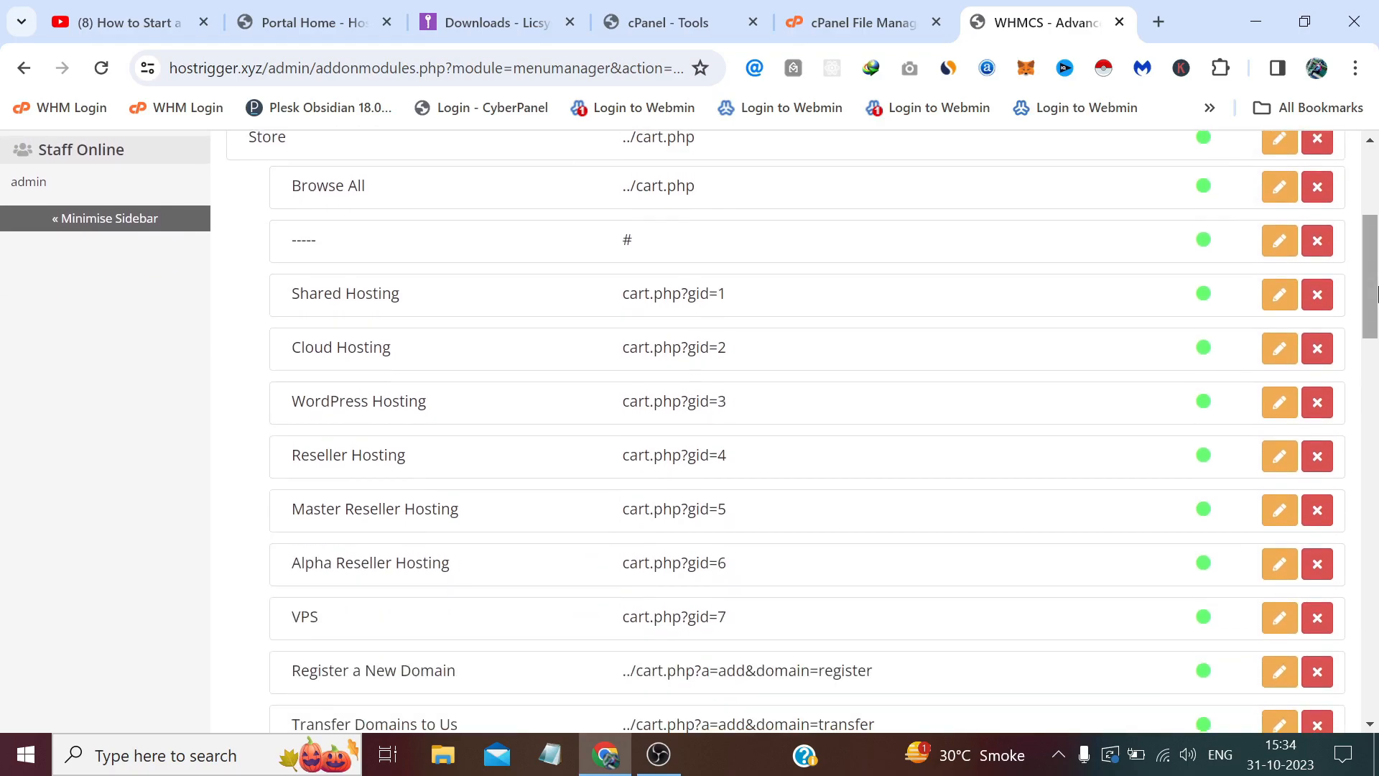
scroll(393, 488, down, 3)
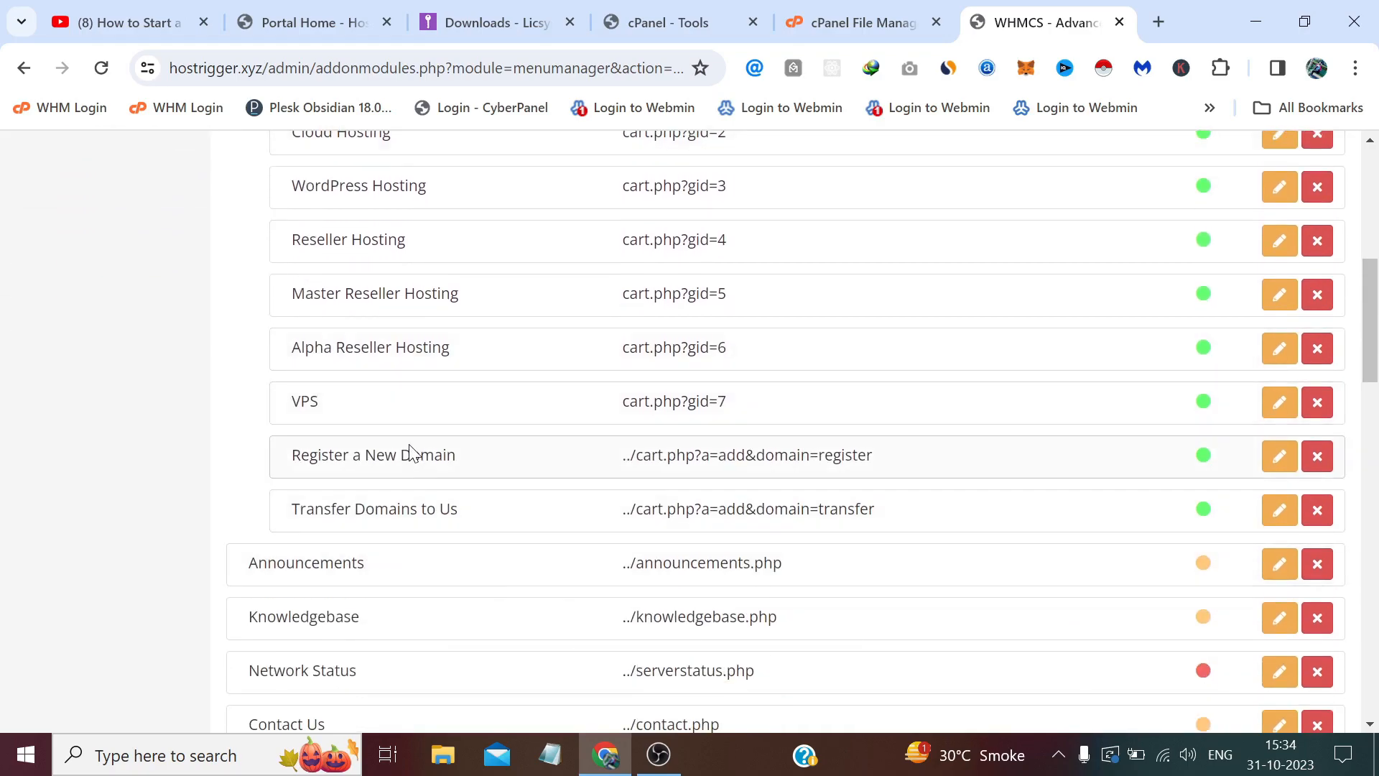
scroll(410, 453, up, 4)
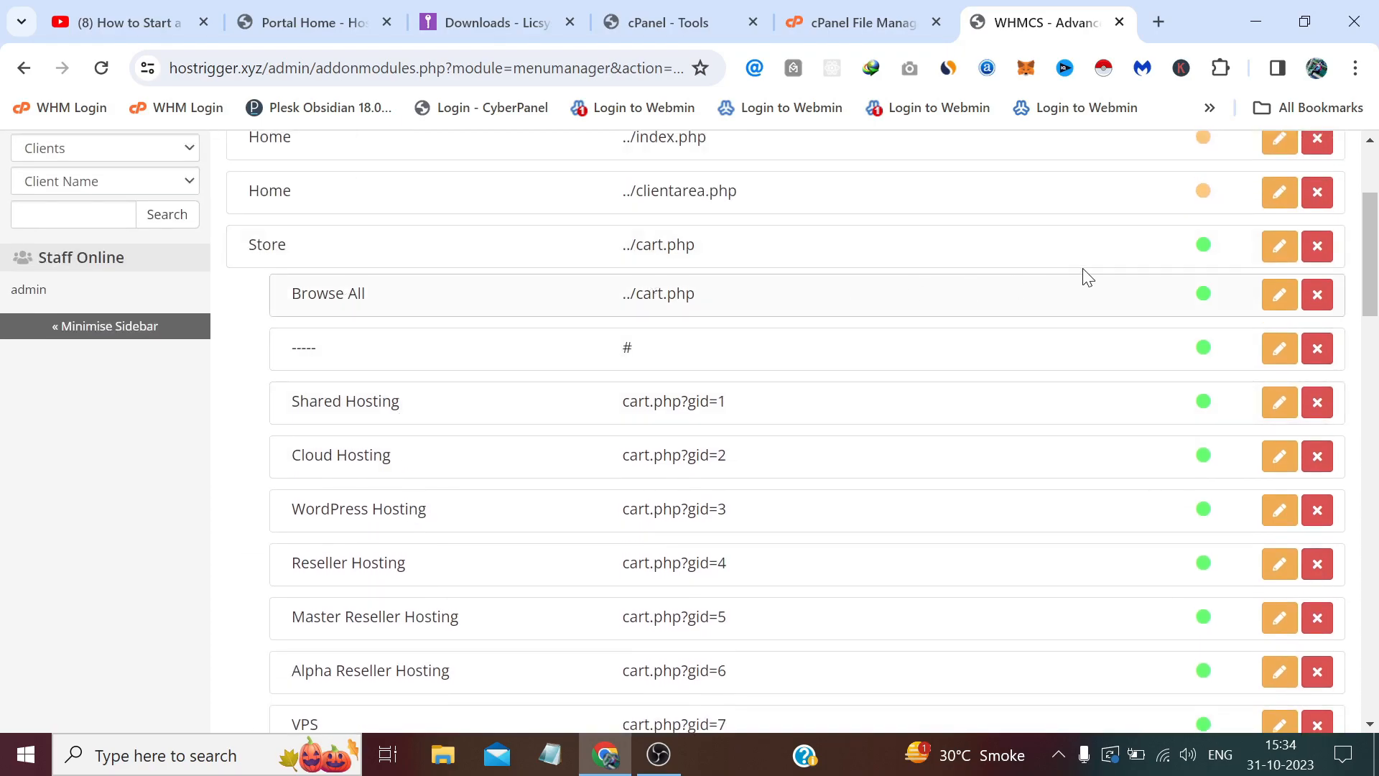
Set the Store menu item's status to Always disabled and save it.
click(1279, 248)
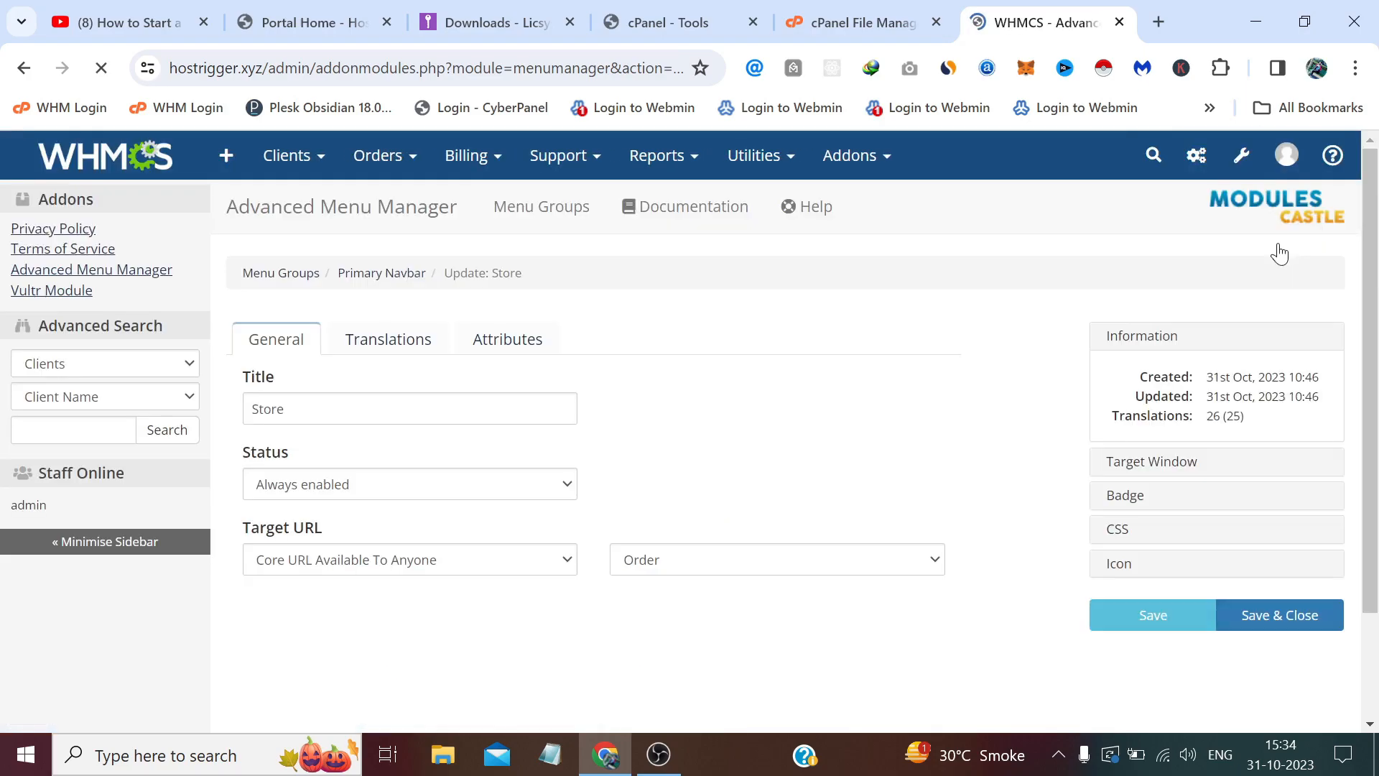
click(406, 497)
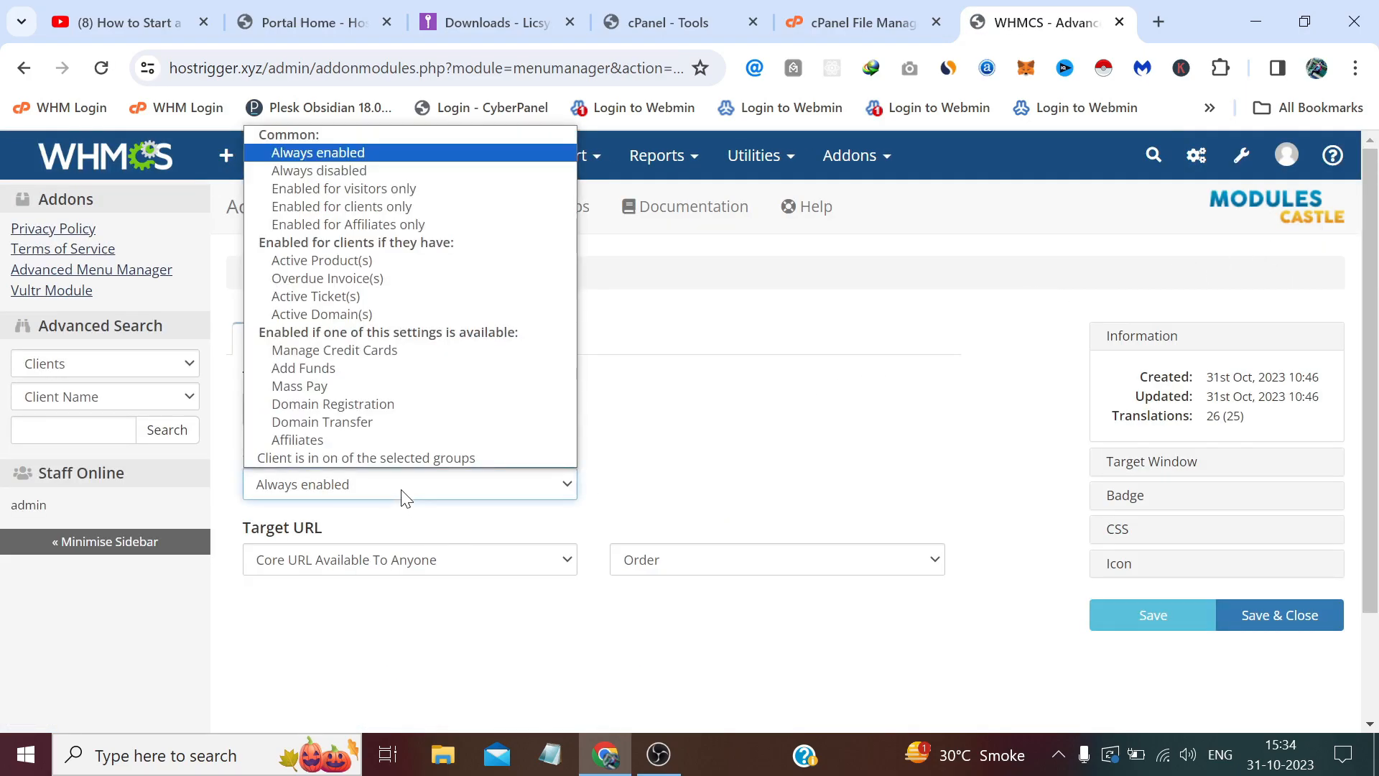
click(355, 169)
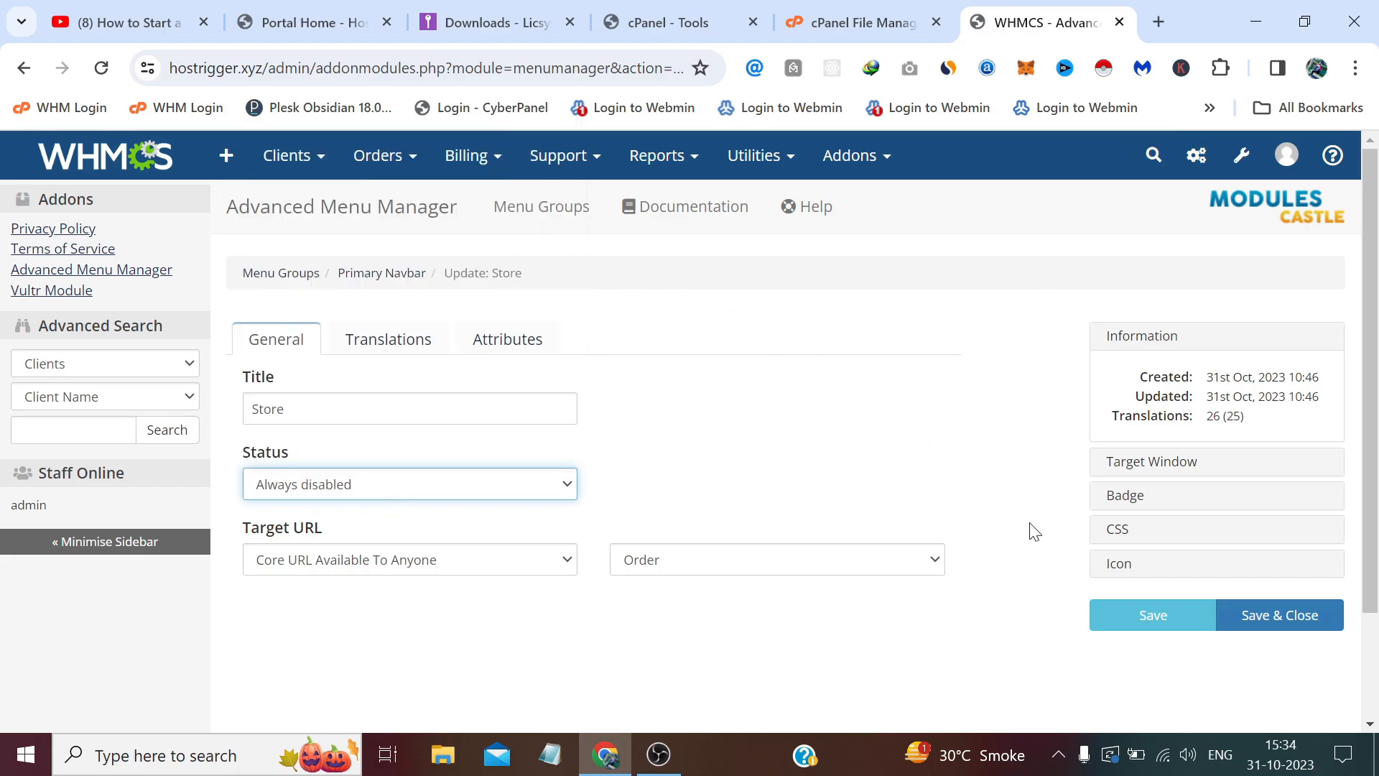
click(1296, 603)
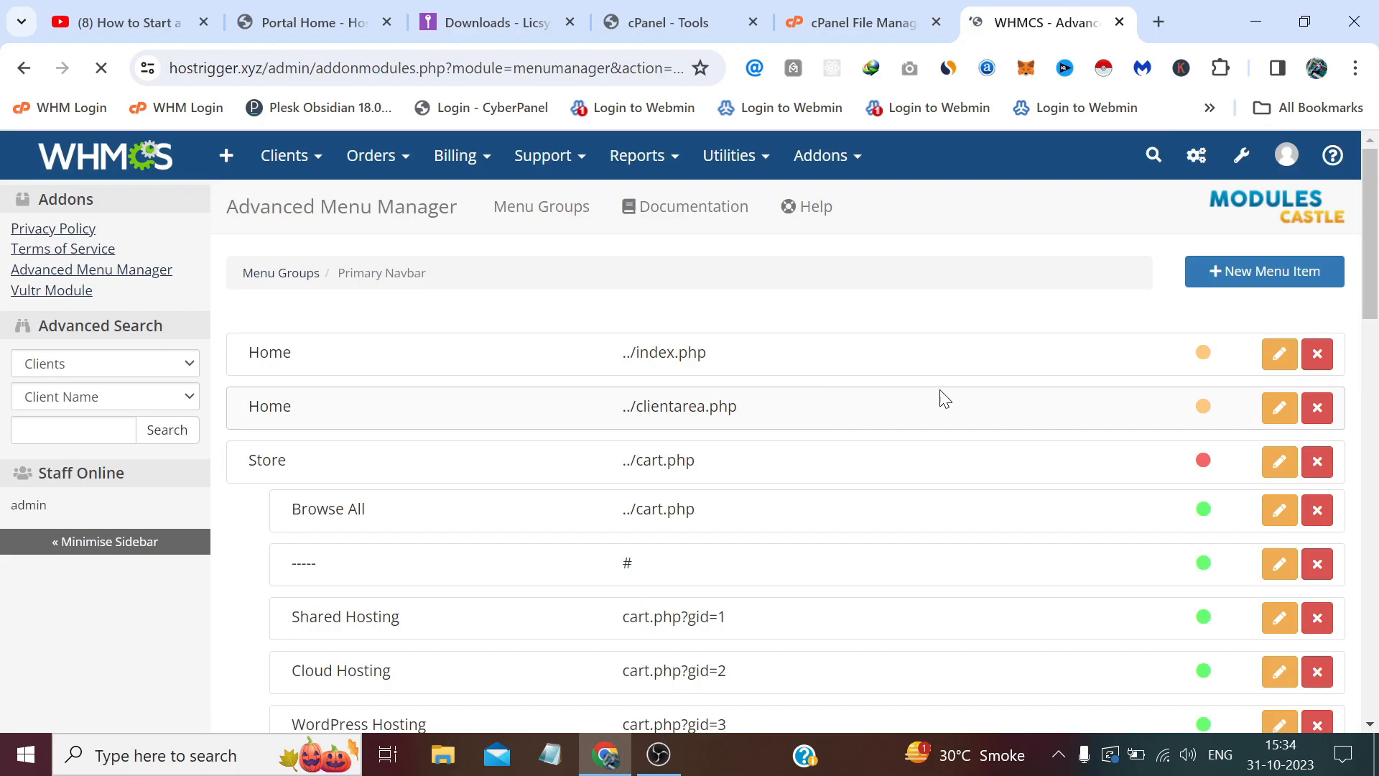
Add a top-level Domains item, enabled for visitors only, linking to the core Order page.
click(1265, 272)
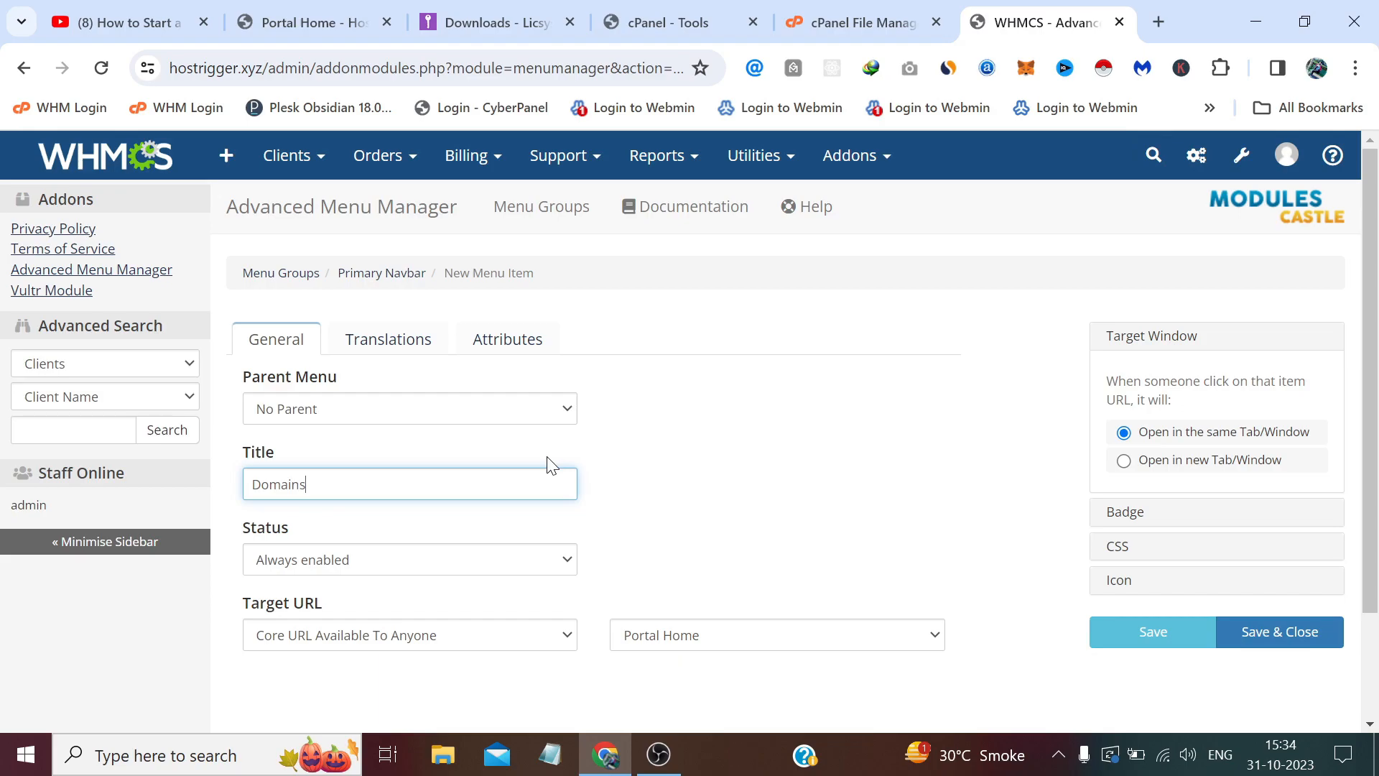
click(546, 567)
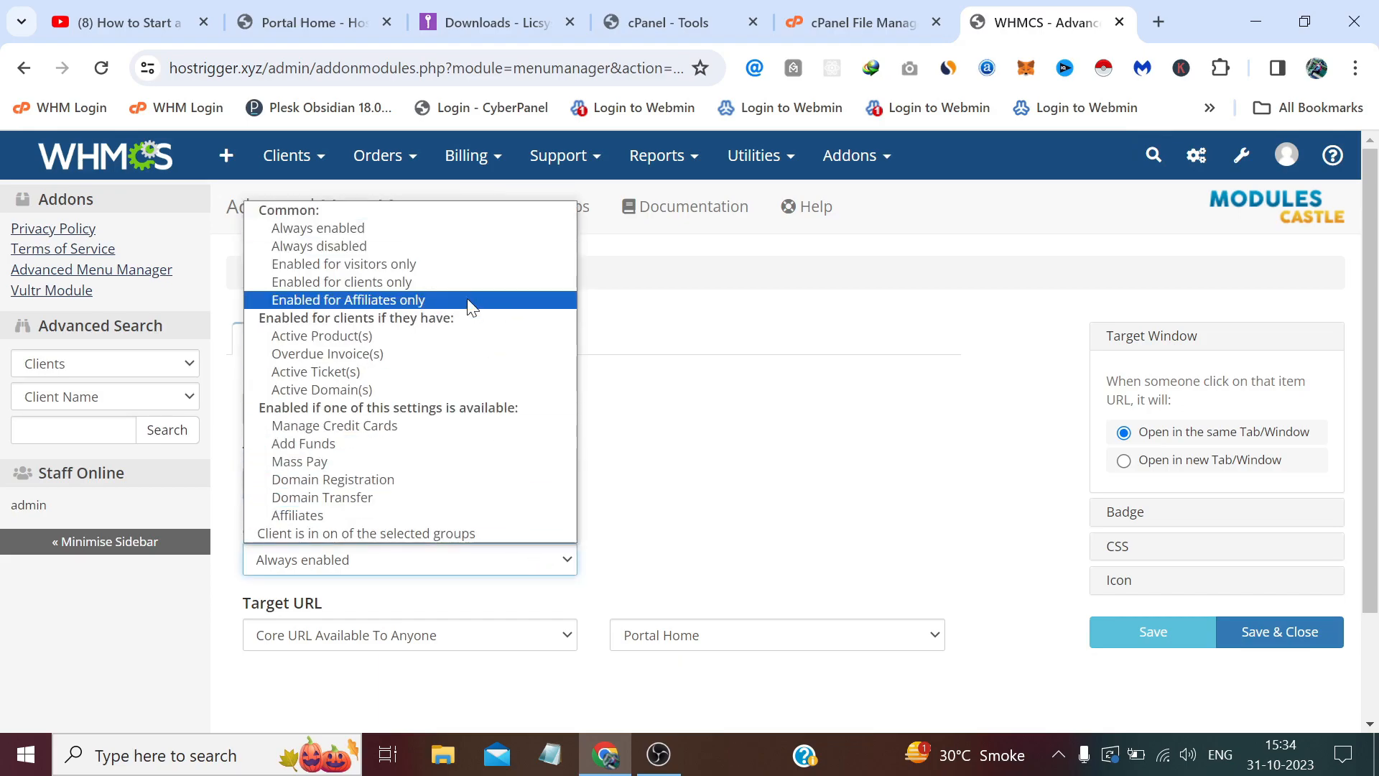
click(429, 264)
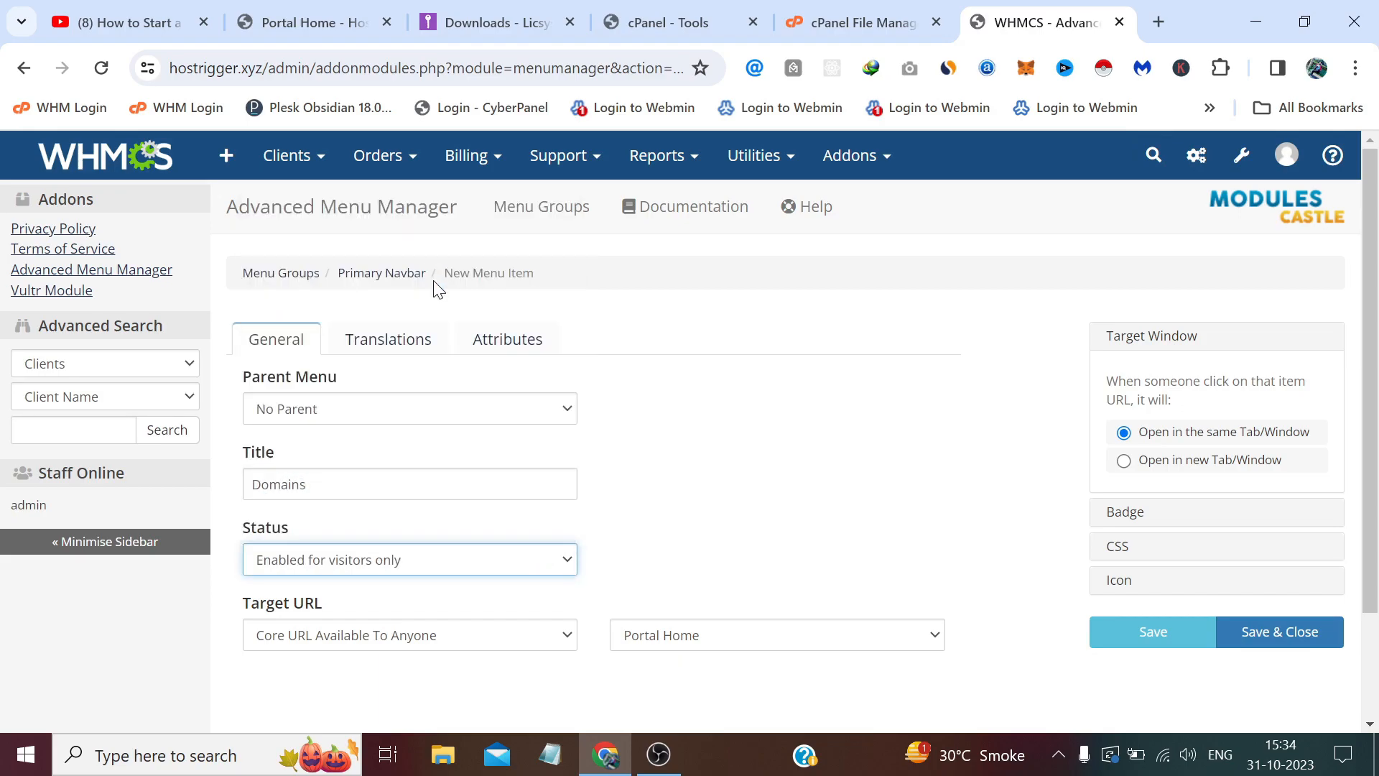
click(694, 638)
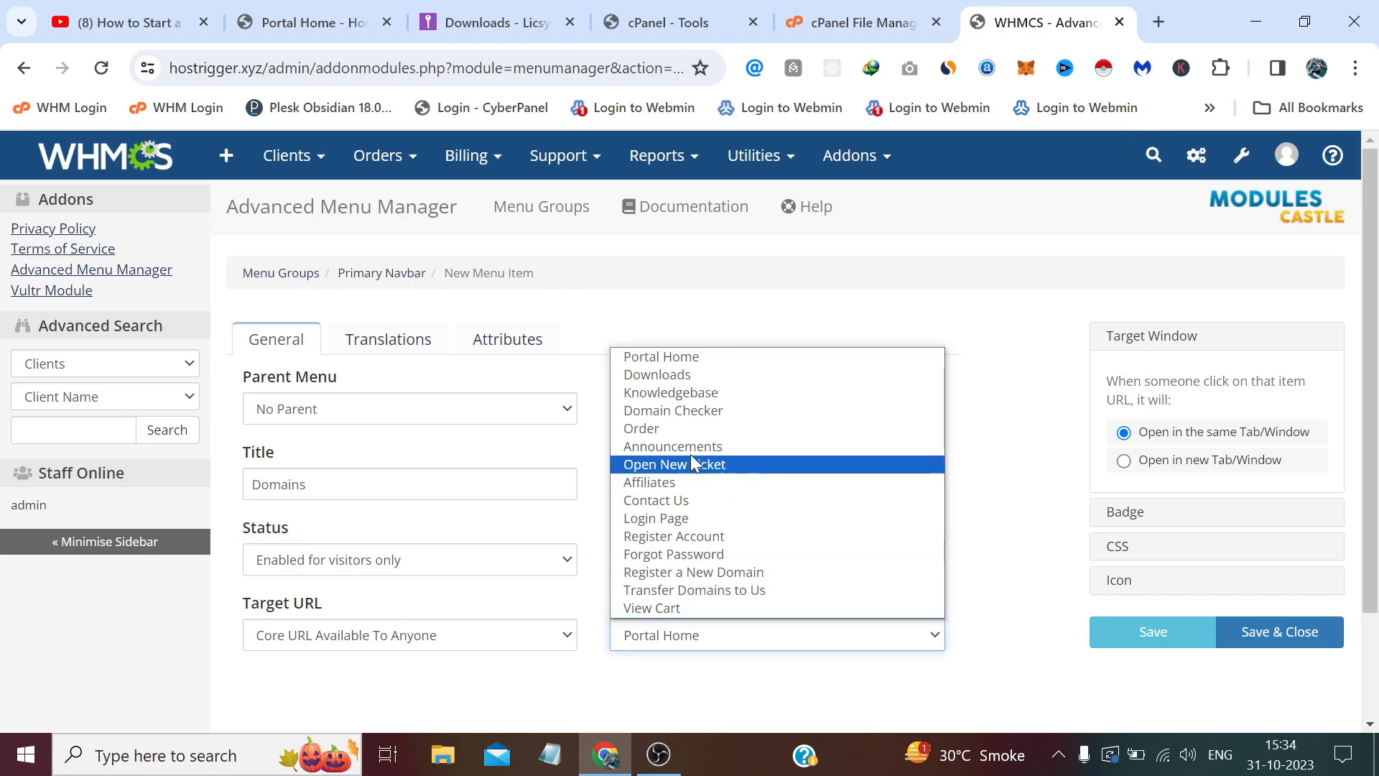
click(690, 428)
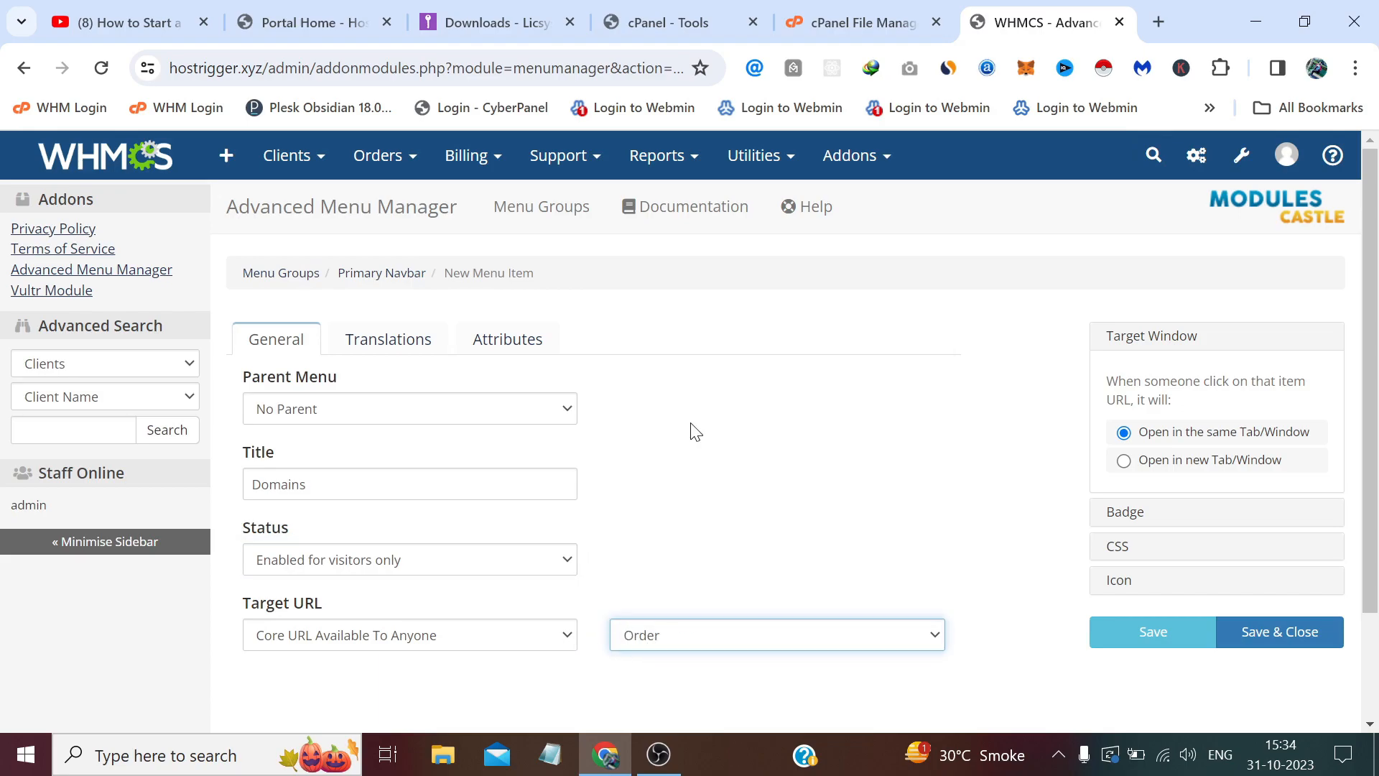
click(1284, 644)
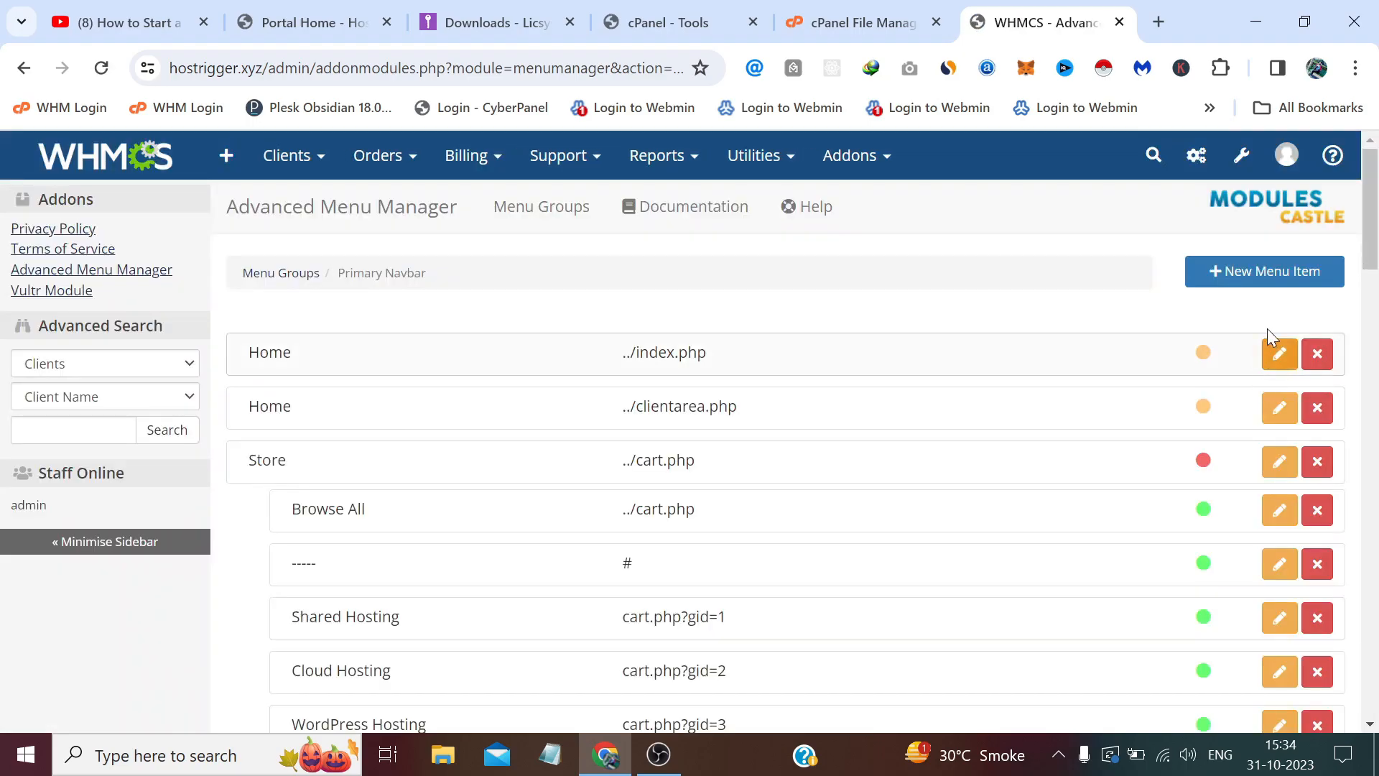
Start a 'Register a New Domain' item under Domains, visitors only, with an External/Custom URL target.
click(1255, 276)
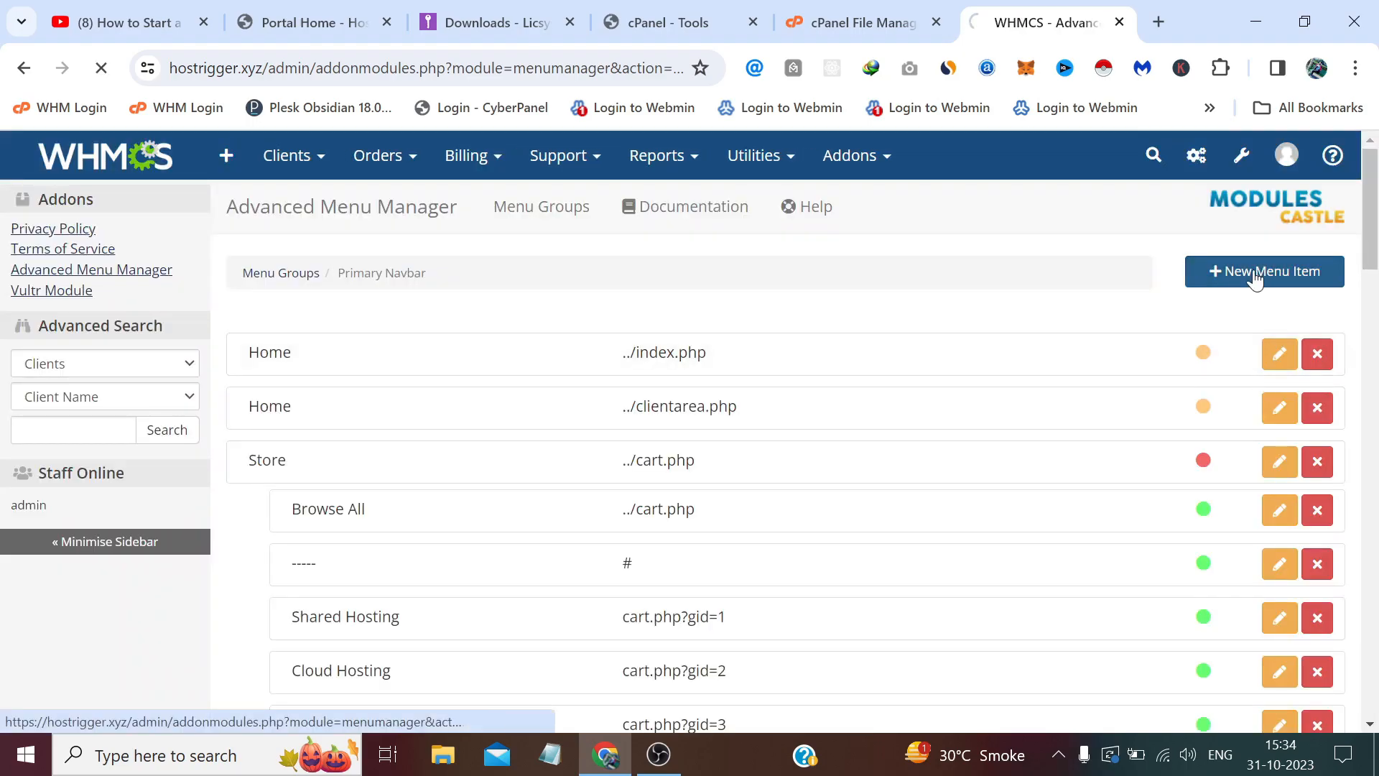
click(517, 407)
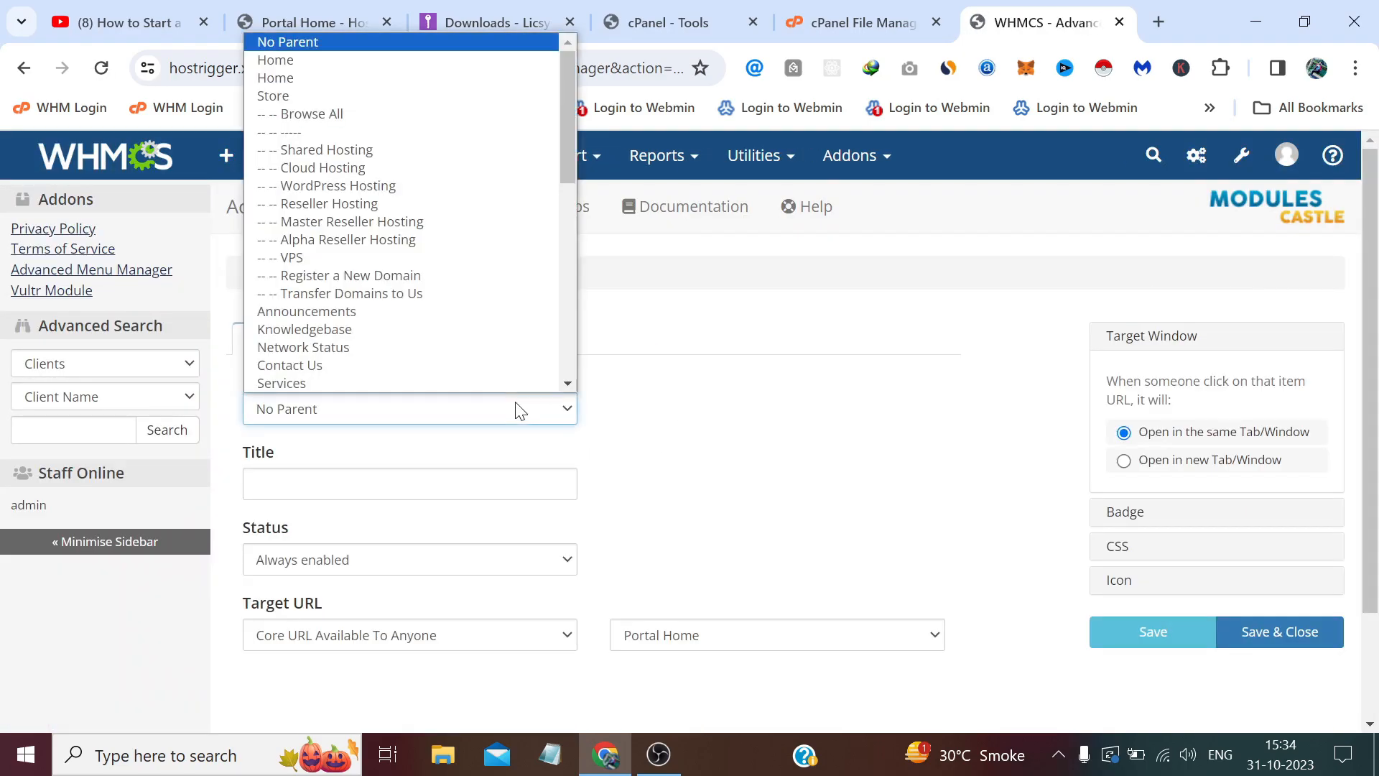
scroll(415, 274, down, 3)
click(421, 383)
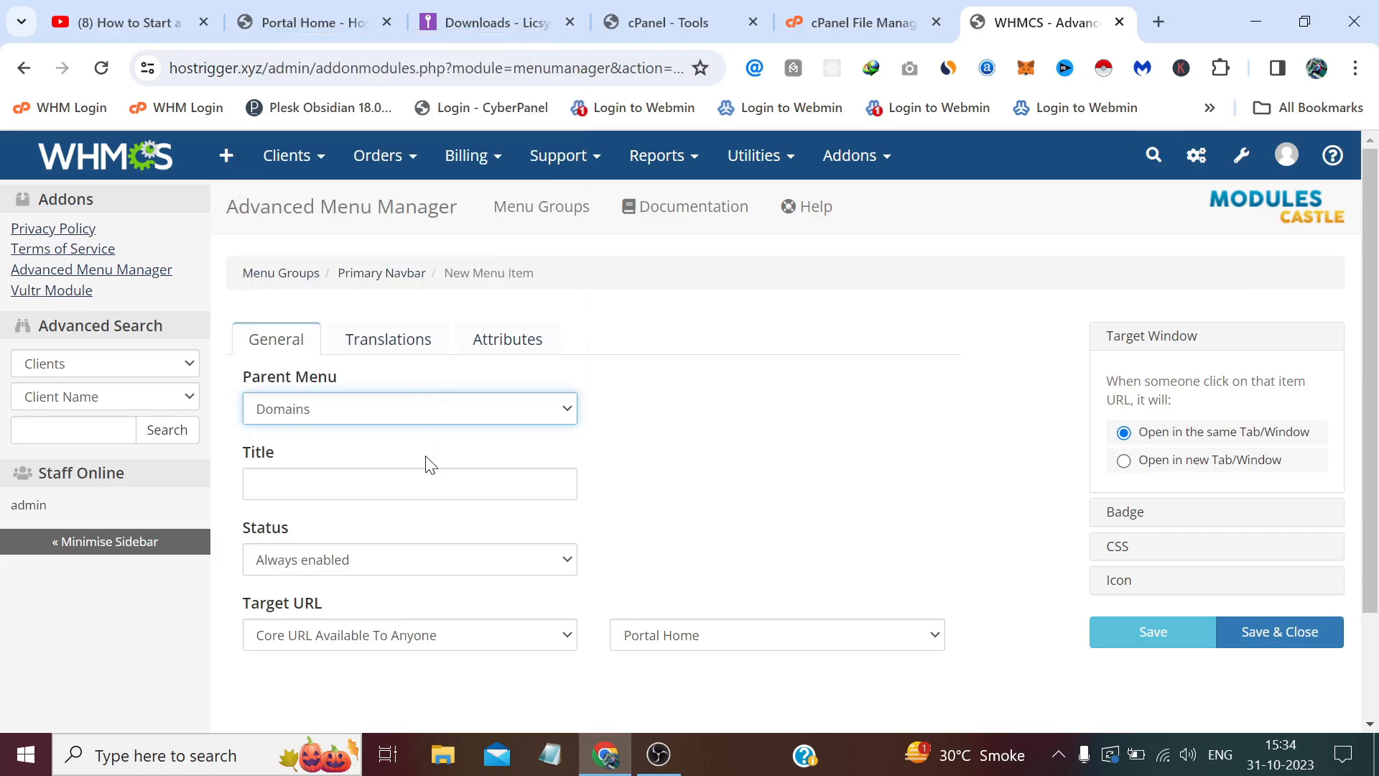
click(409, 484)
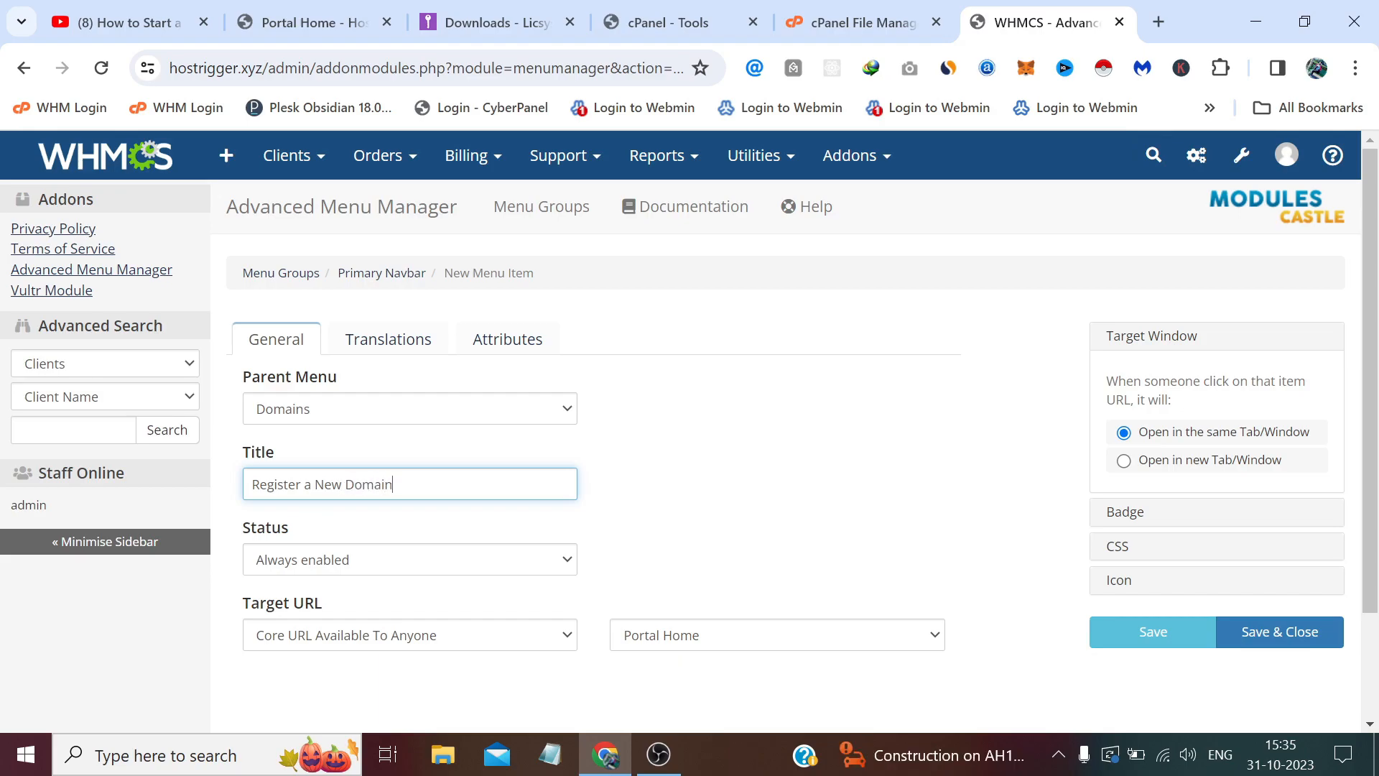
click(464, 575)
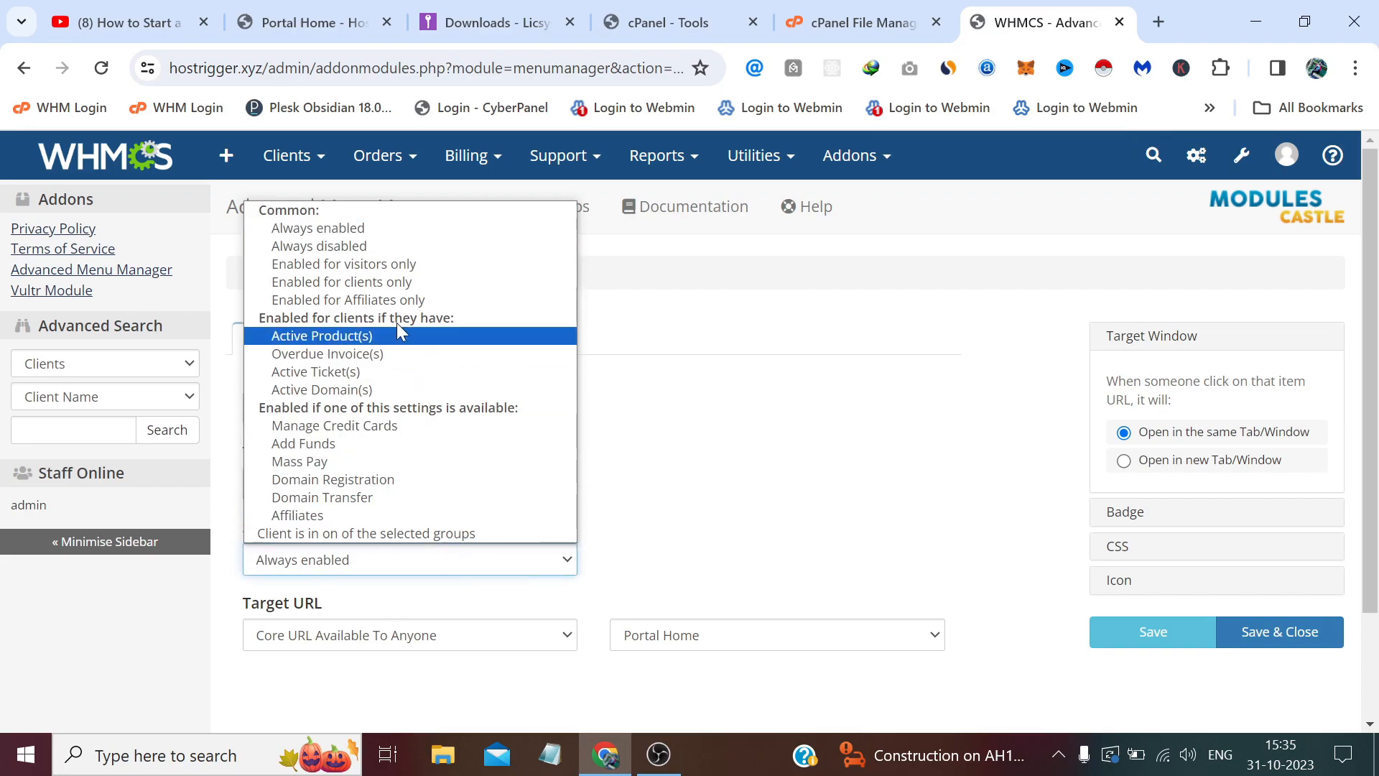
click(391, 266)
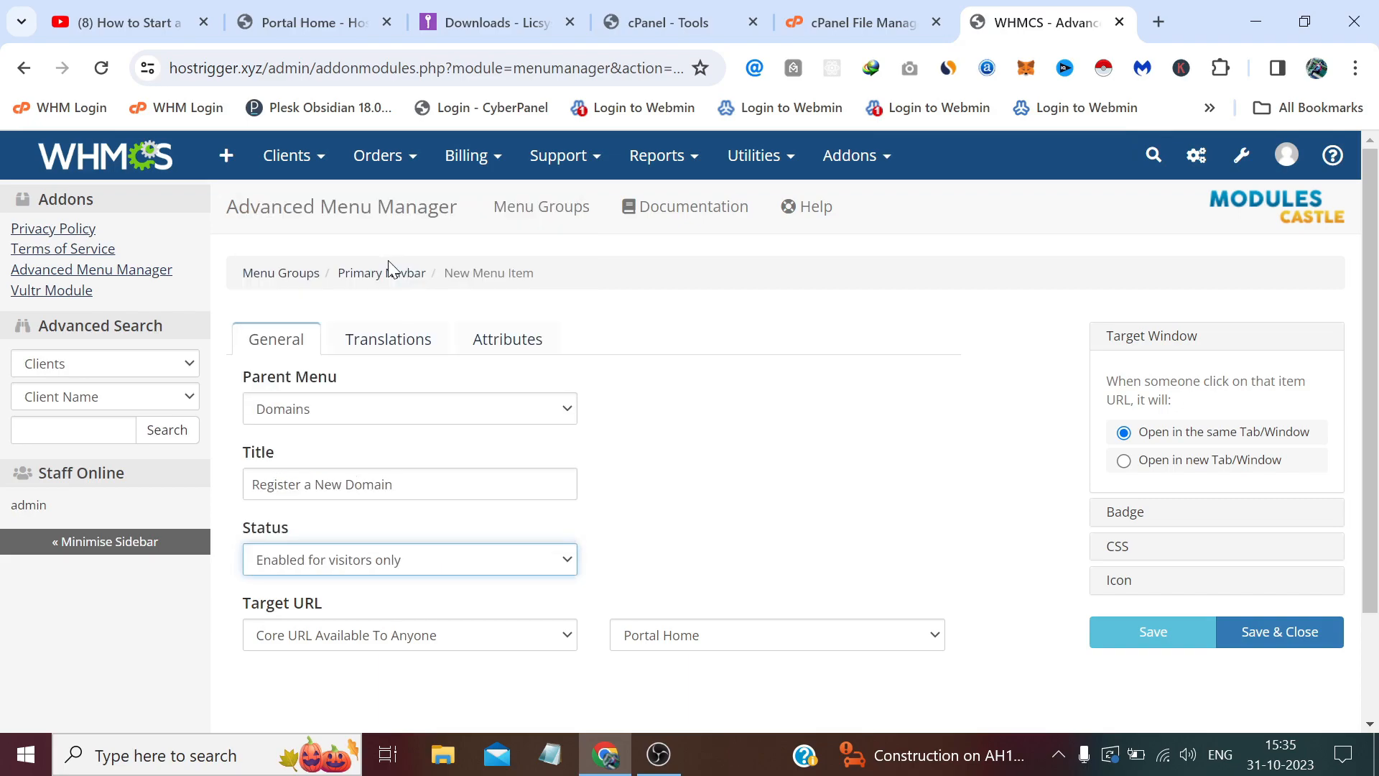
click(703, 647)
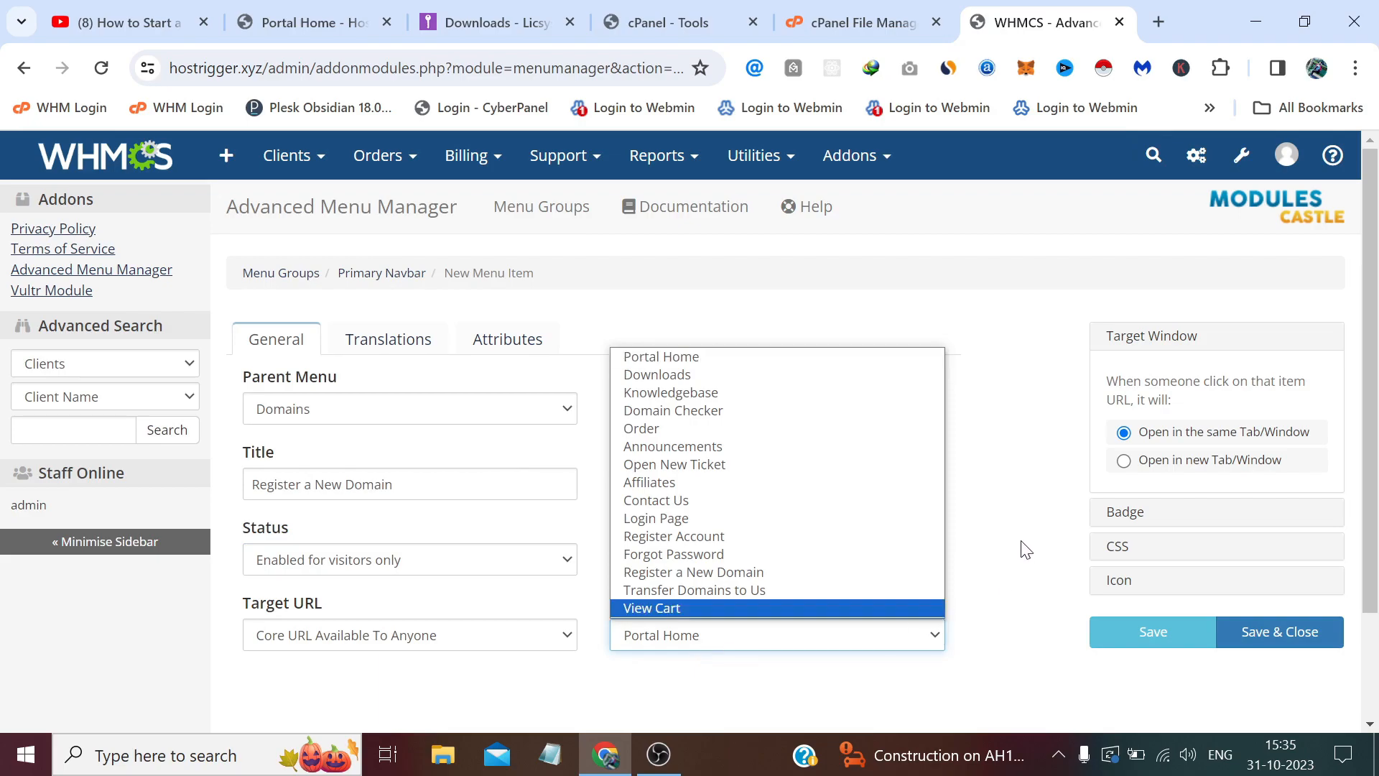
click(388, 635)
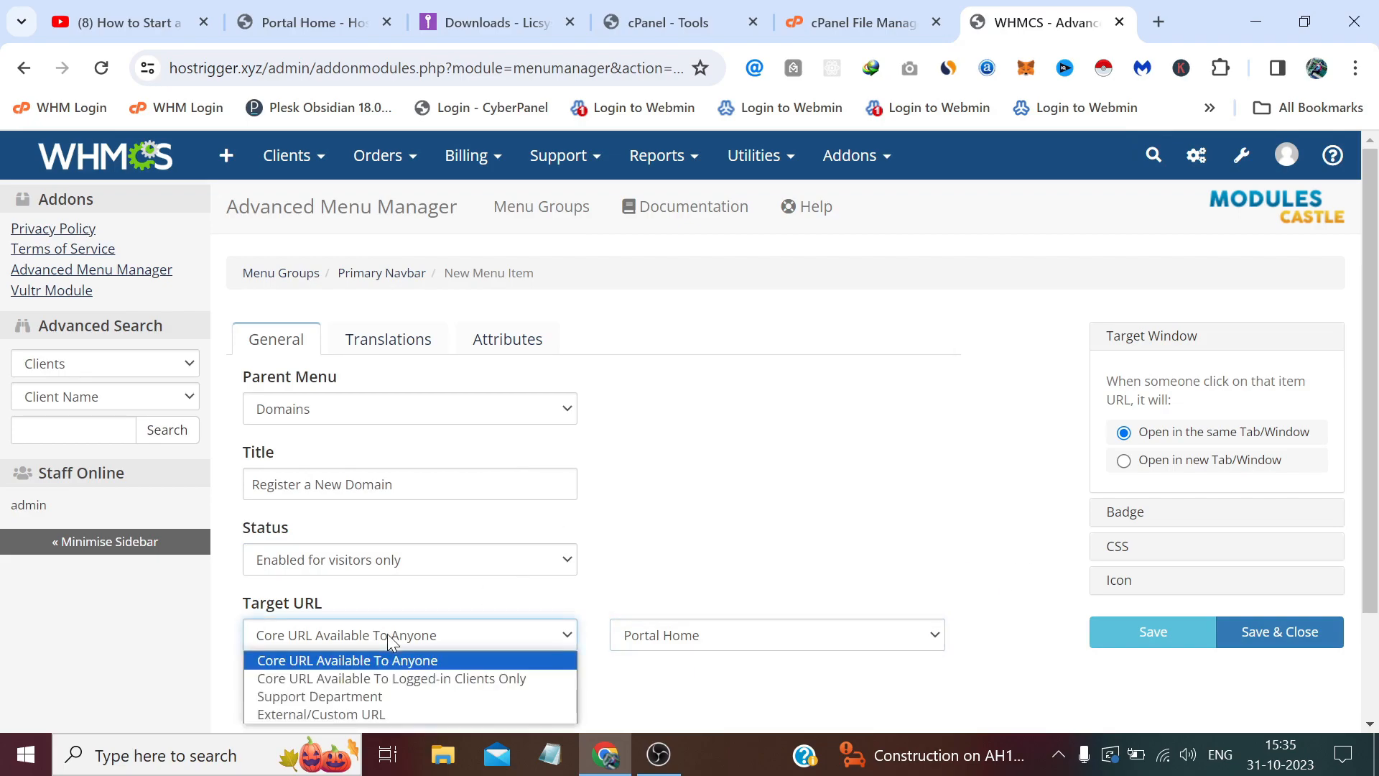
click(402, 710)
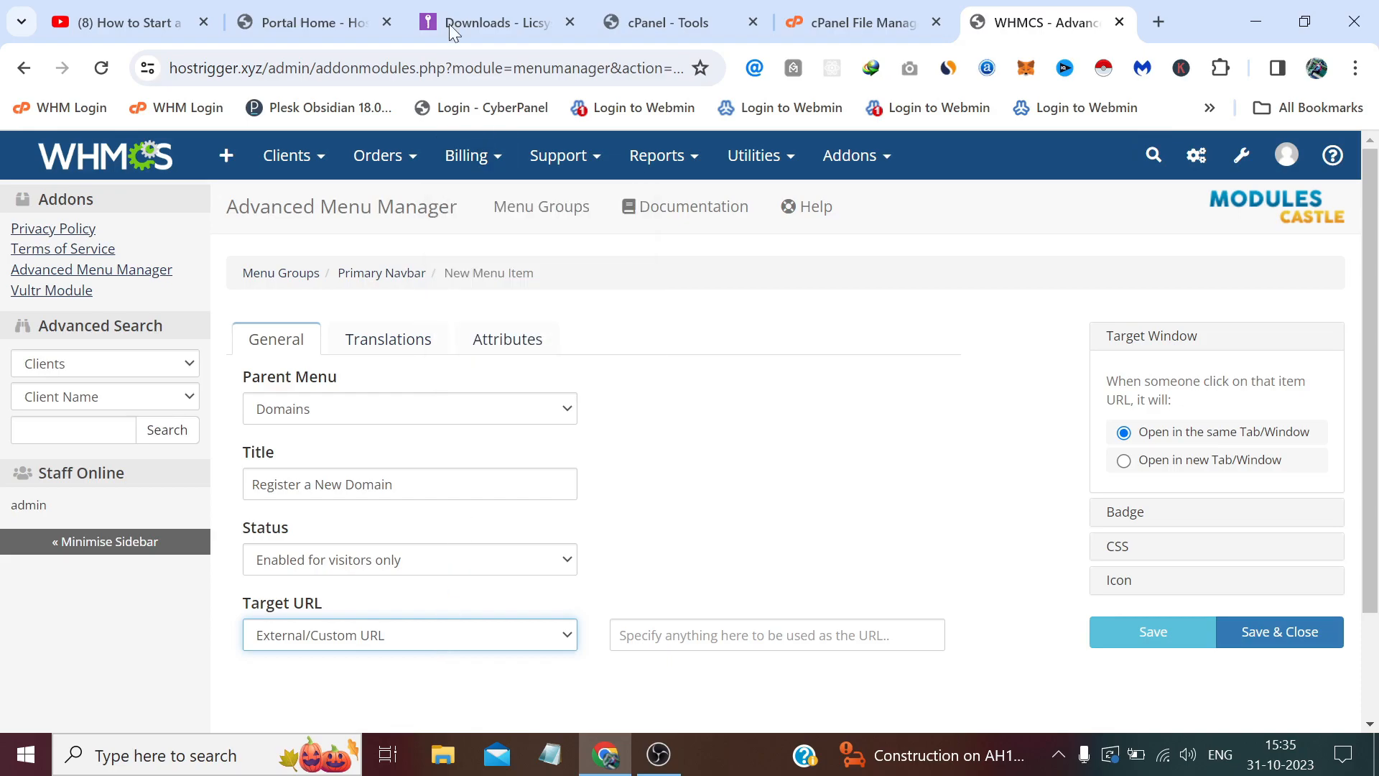
Copy the storefront's Register a New Domain link, paste it as the custom URL, and save.
click(268, 30)
click(384, 225)
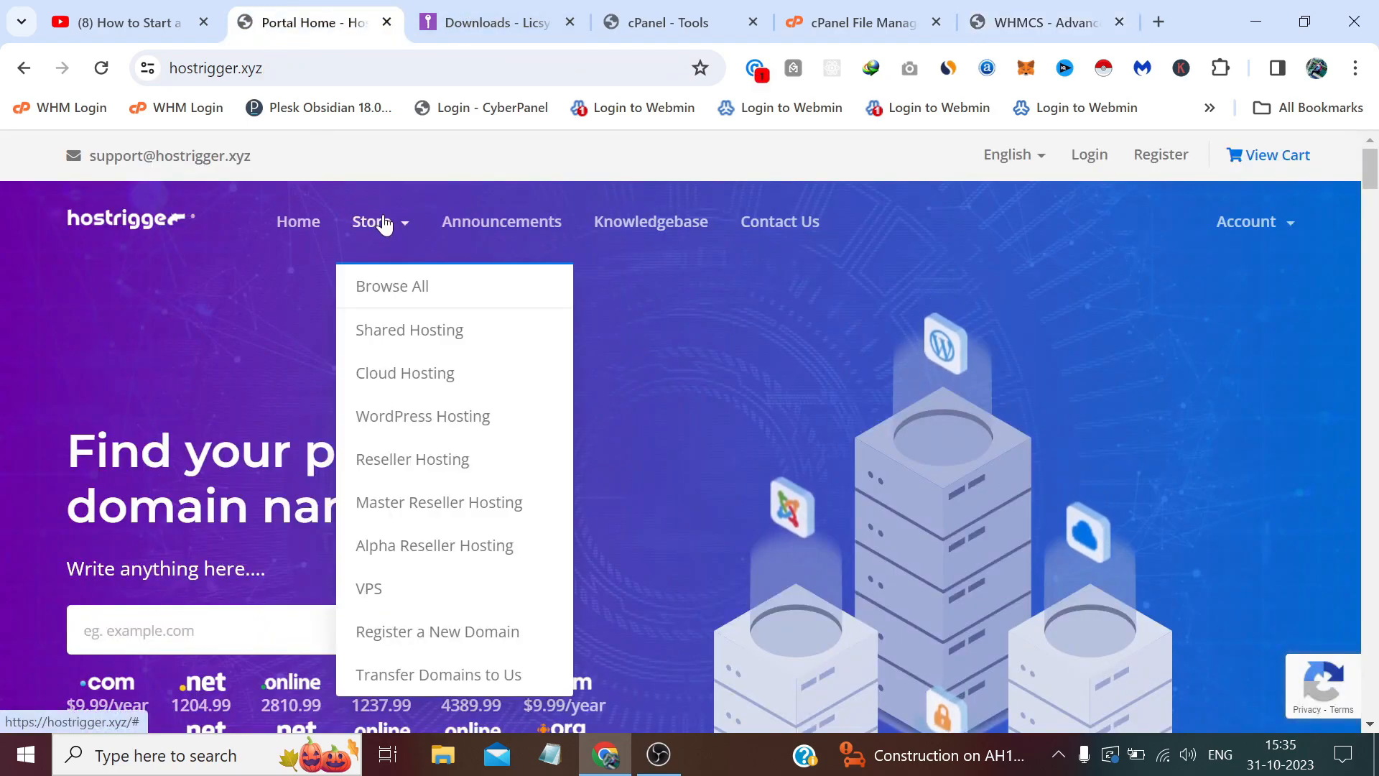
right_click(387, 637)
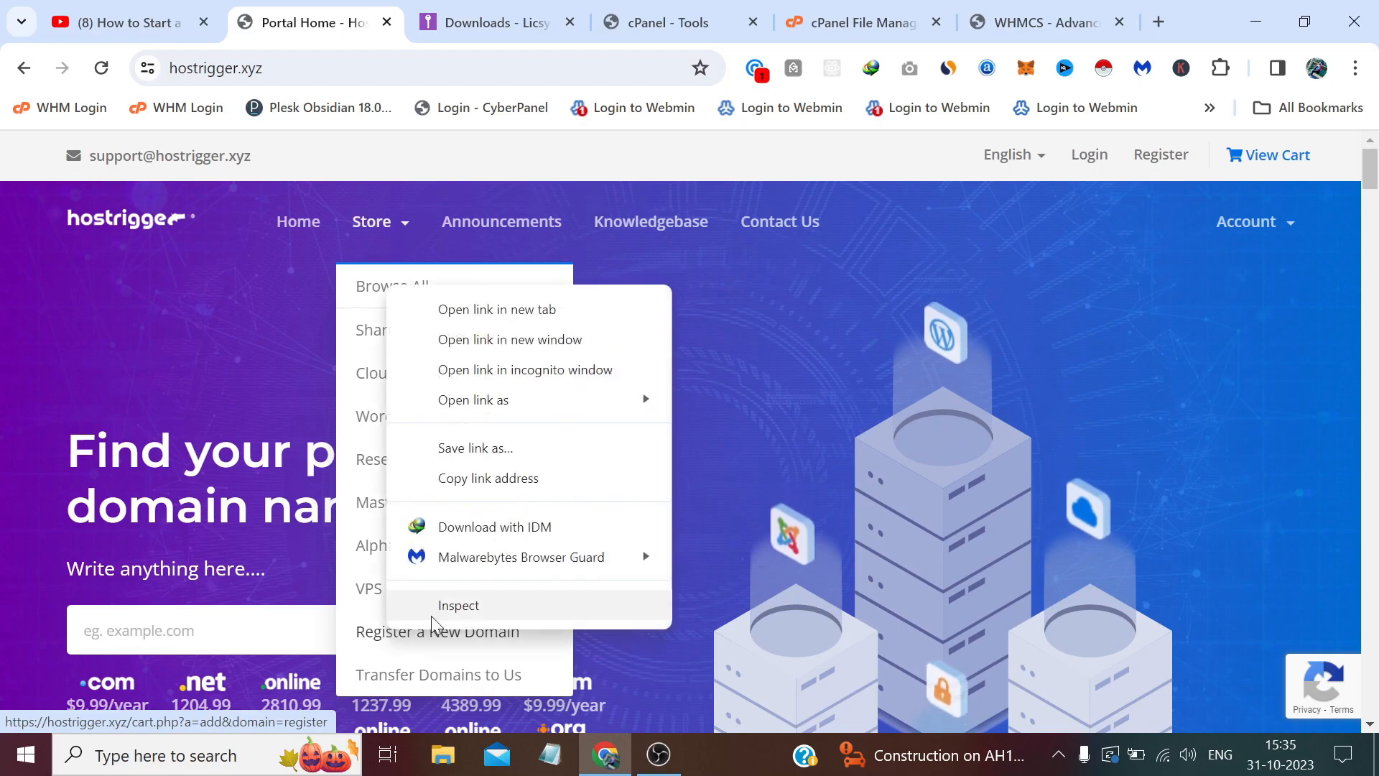
click(616, 487)
click(991, 25)
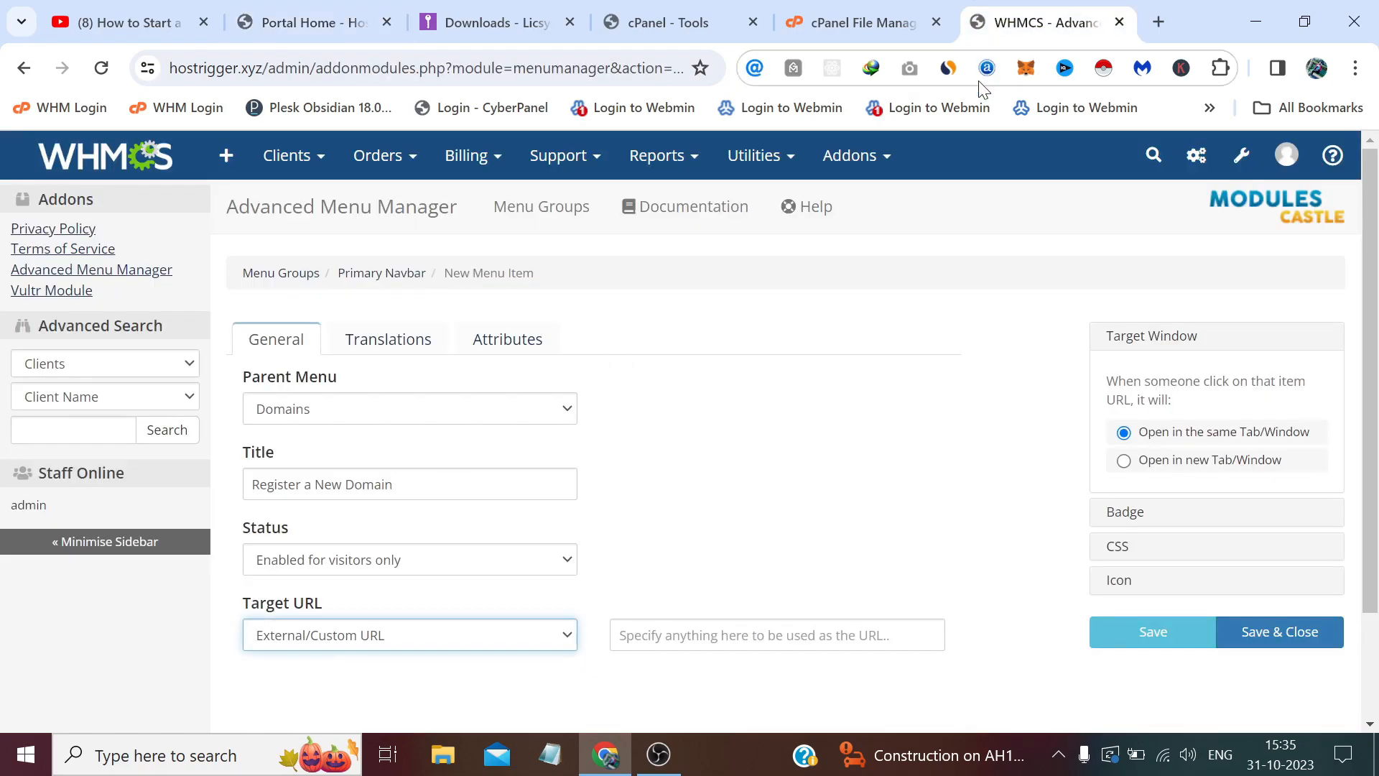
click(833, 636)
right_click(838, 643)
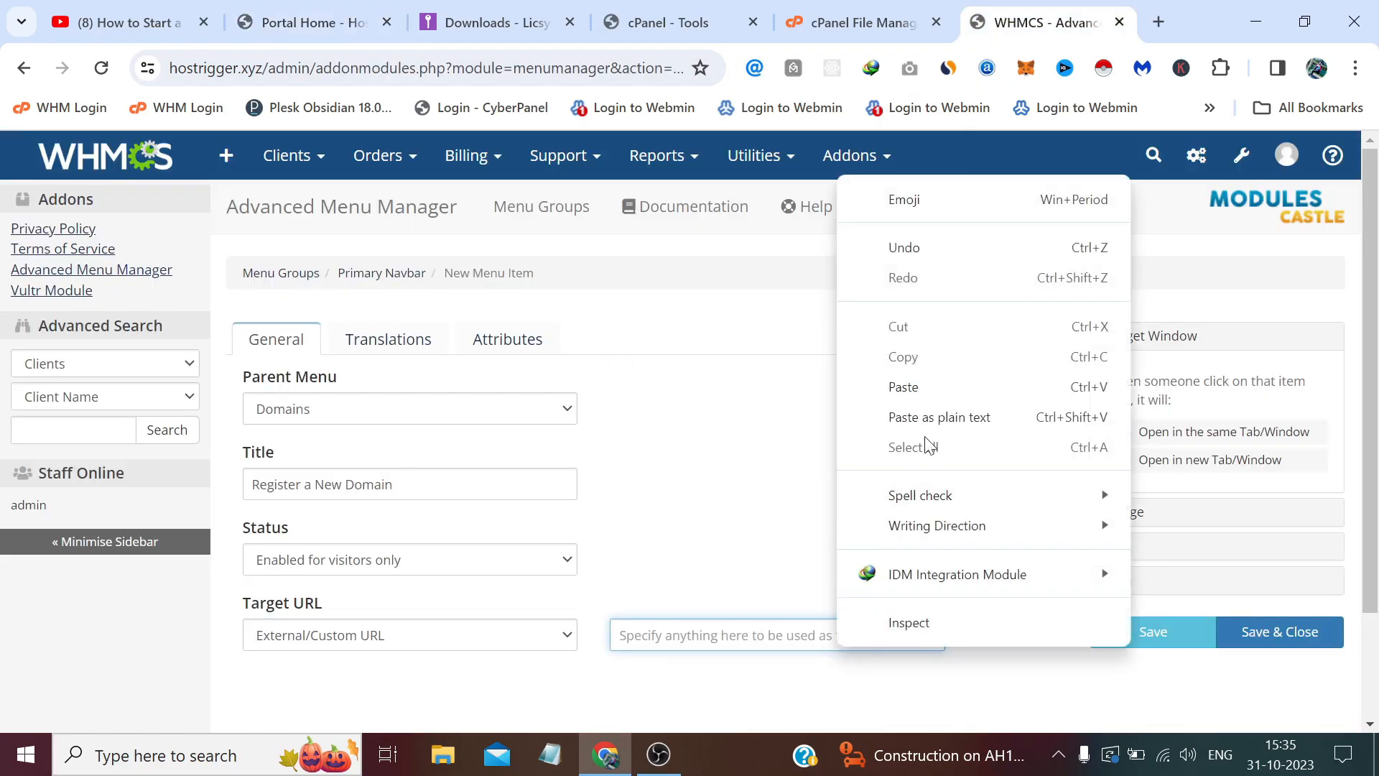
click(932, 388)
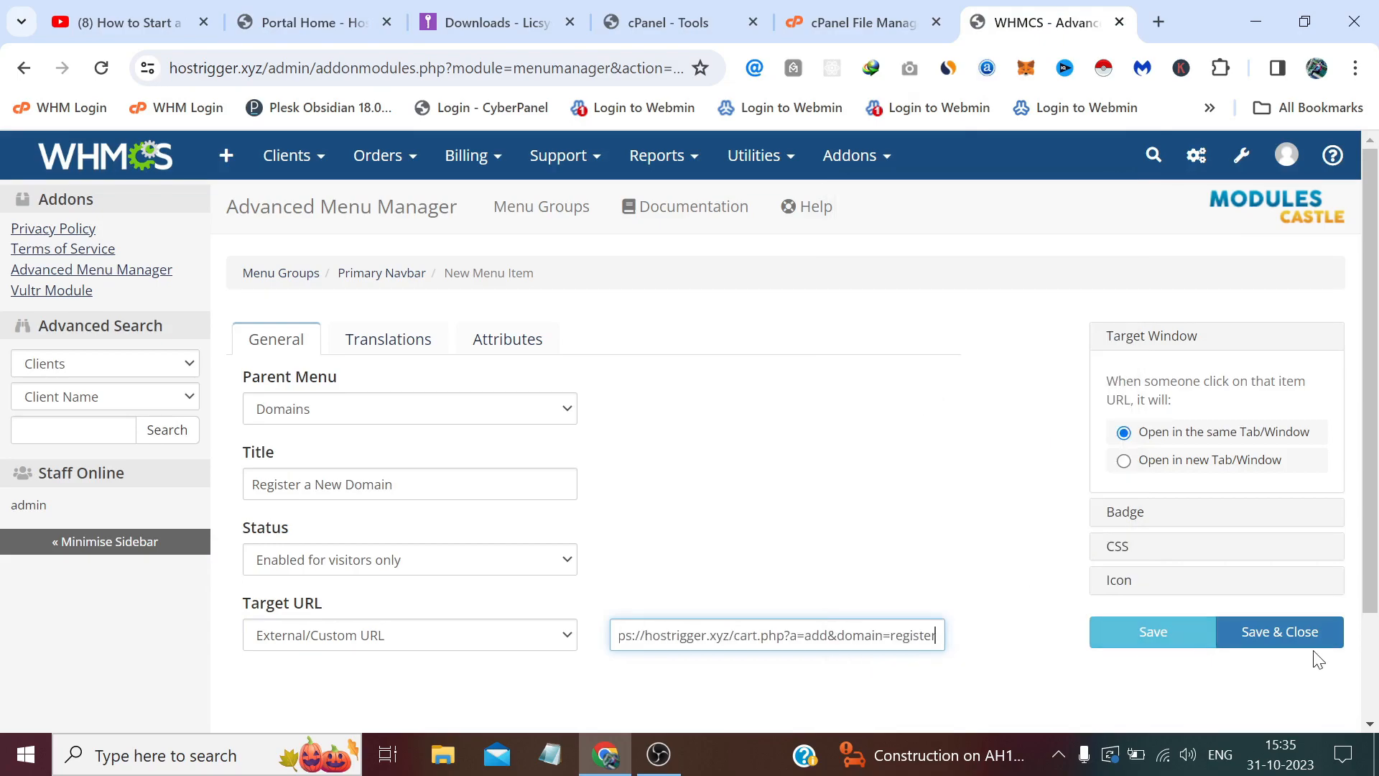
click(1294, 636)
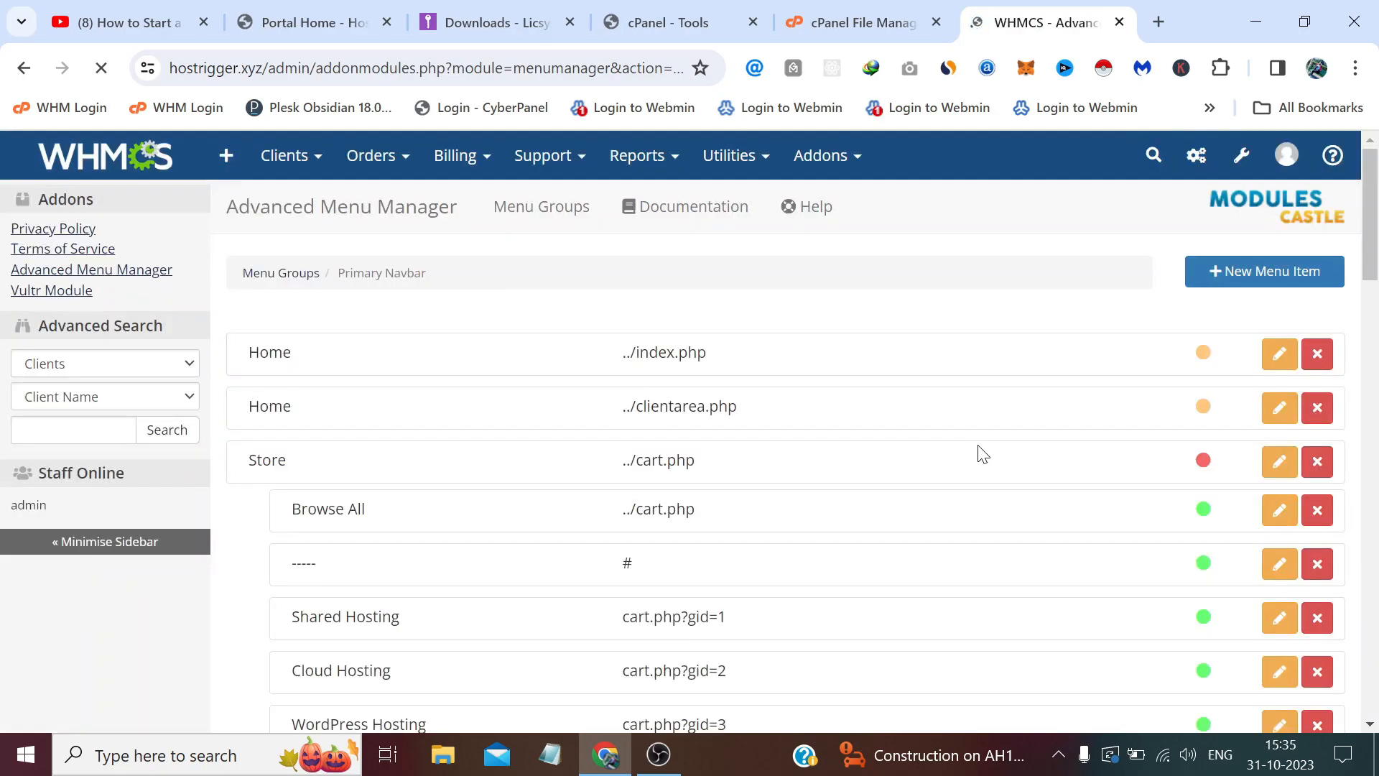
Create a 'Transfer Domain to' item under Domains and submit the form with Enter.
click(1269, 280)
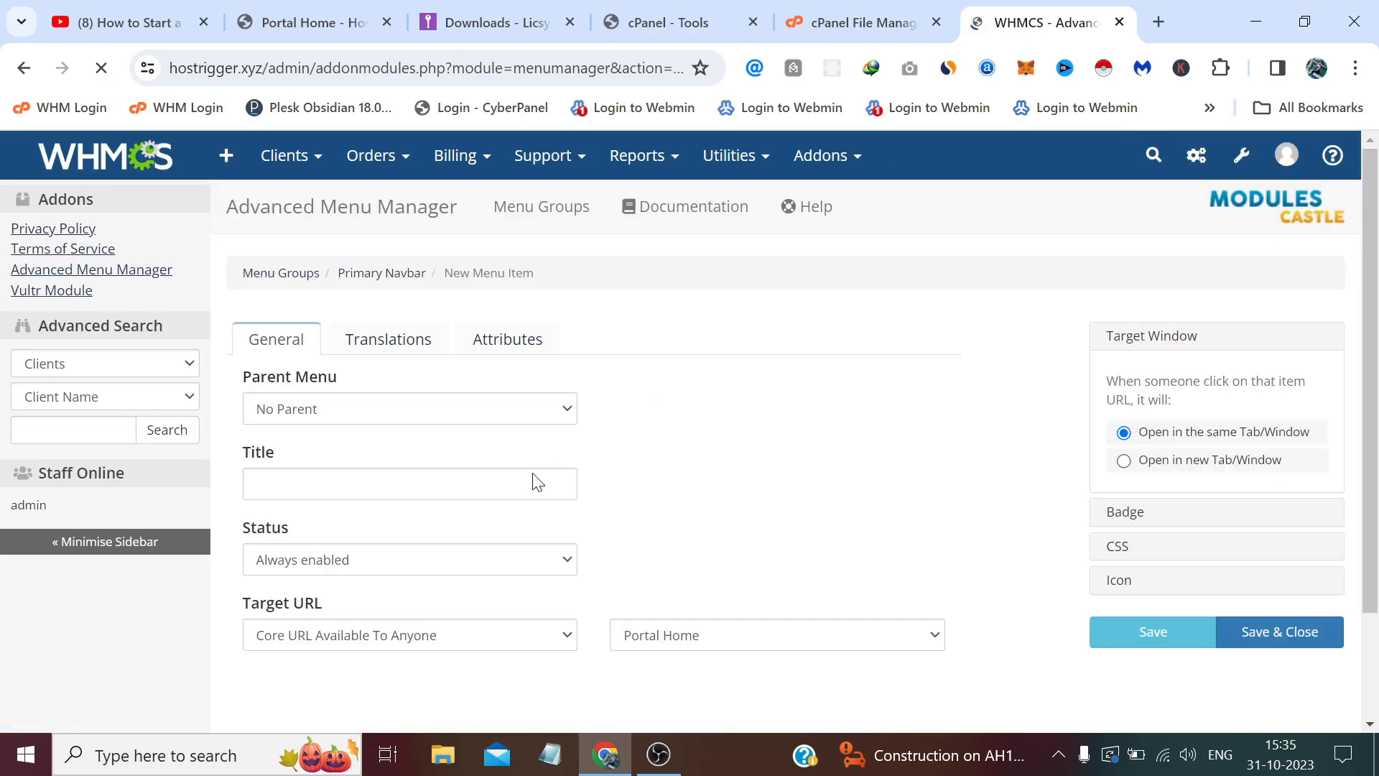
click(550, 478)
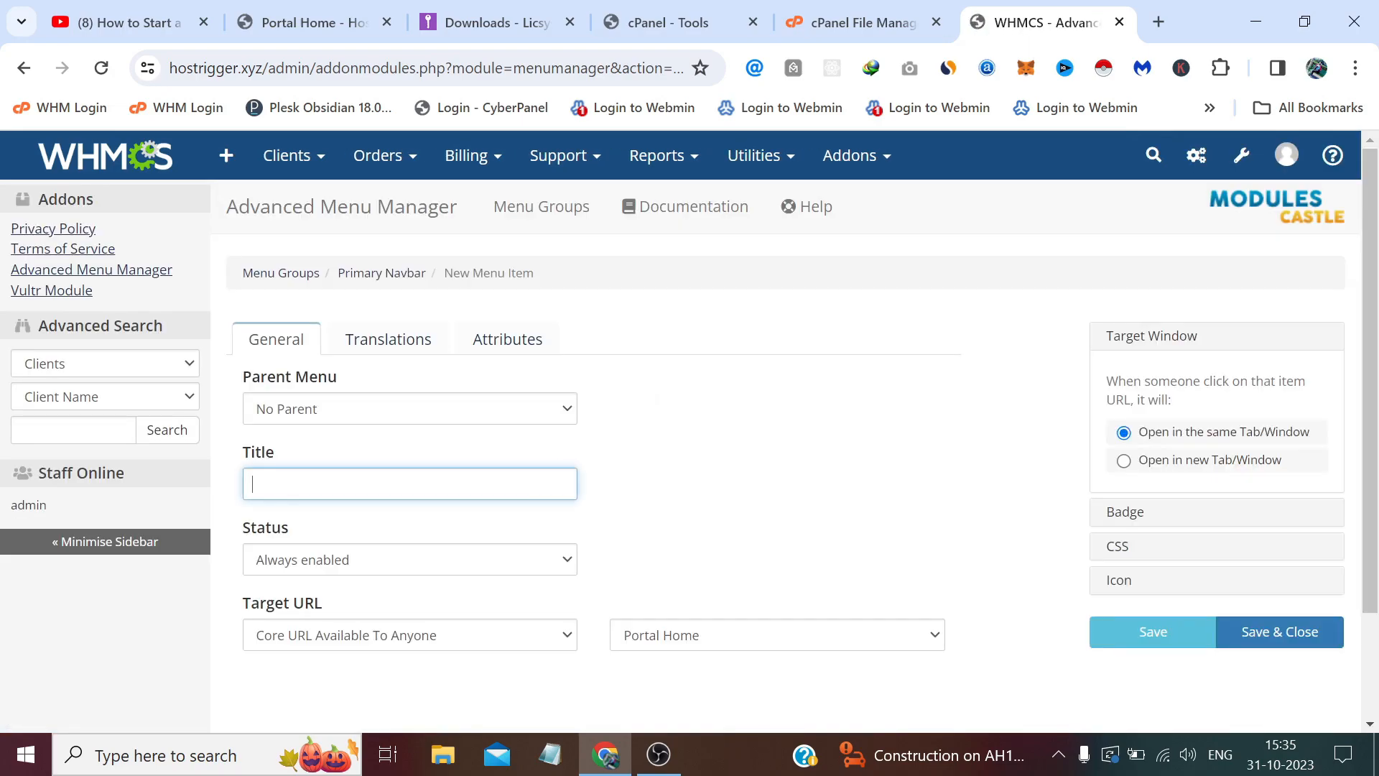
click(350, 410)
scroll(379, 467, down, 2)
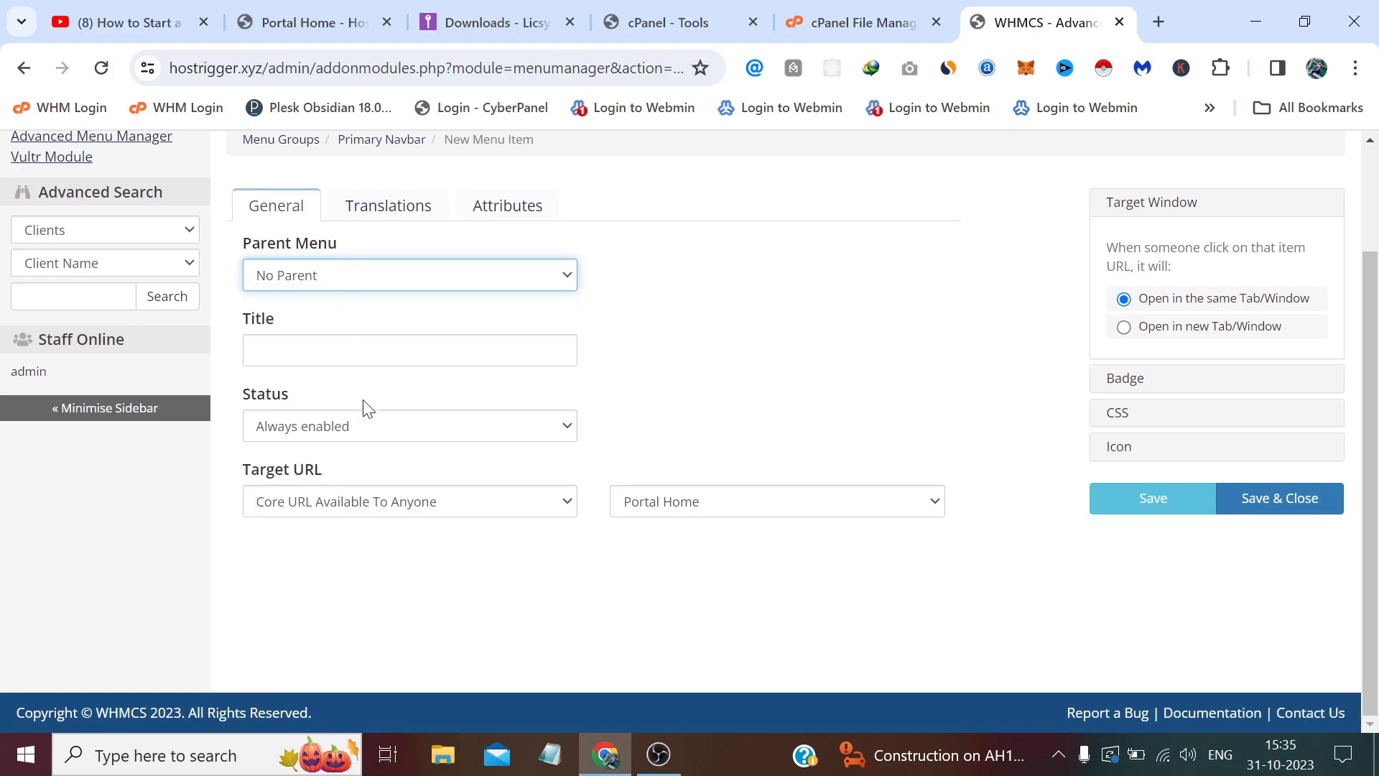
click(326, 286)
scroll(354, 503, down, 3)
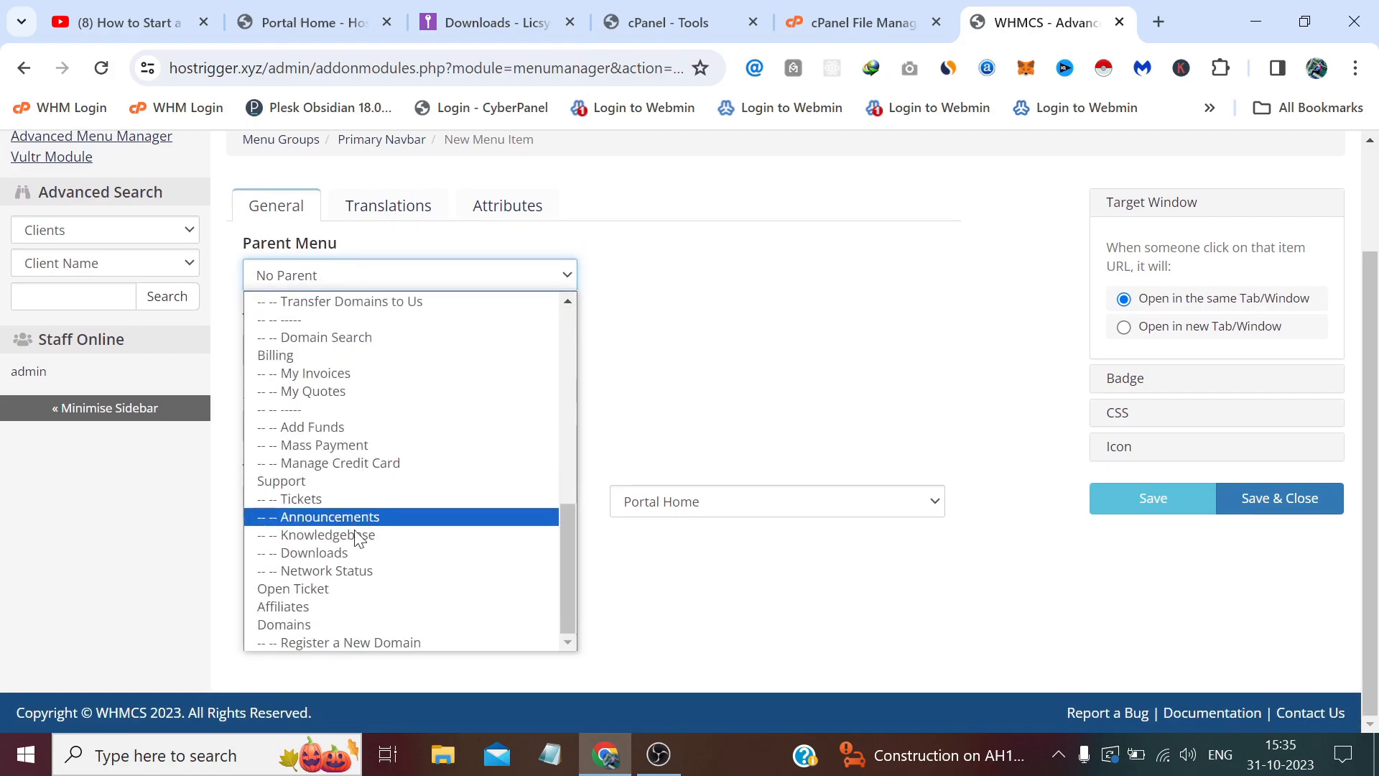
click(349, 632)
click(349, 351)
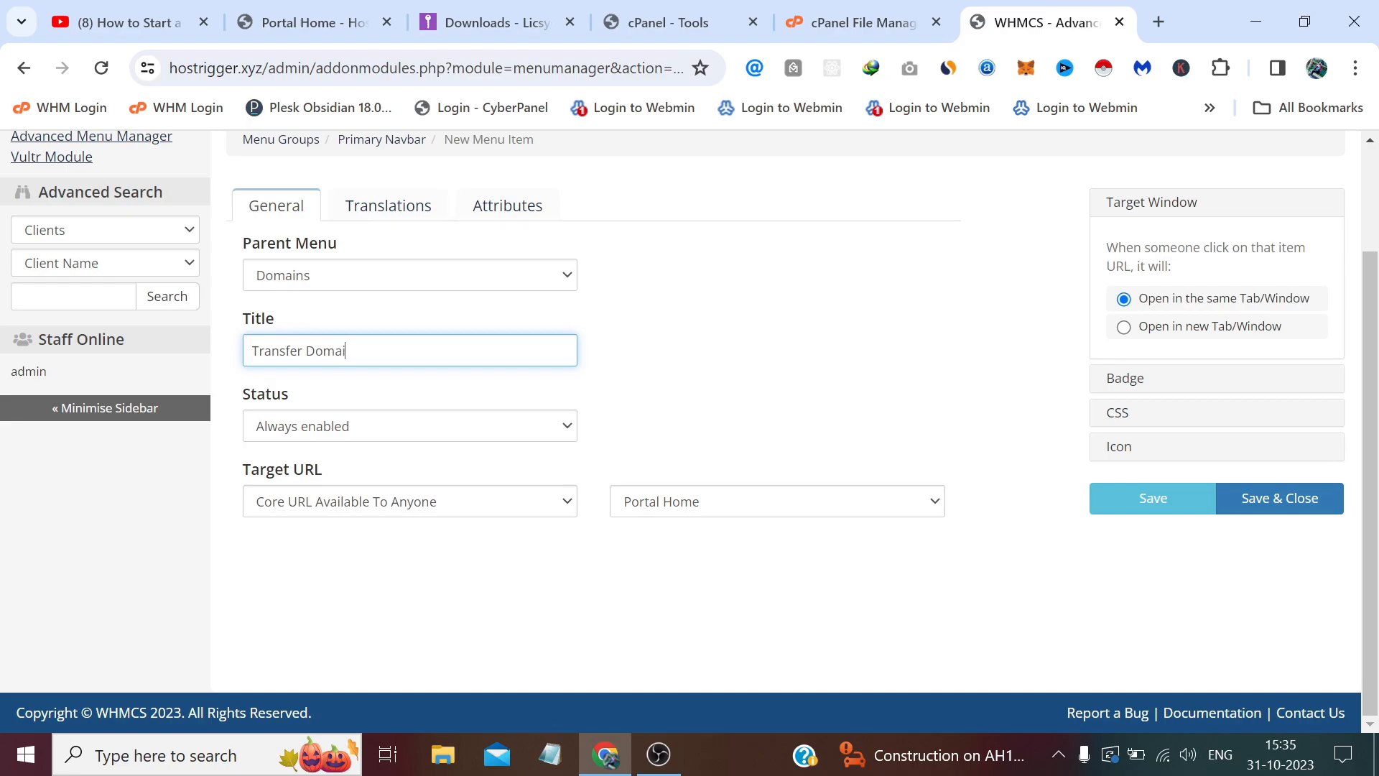
key(Return)
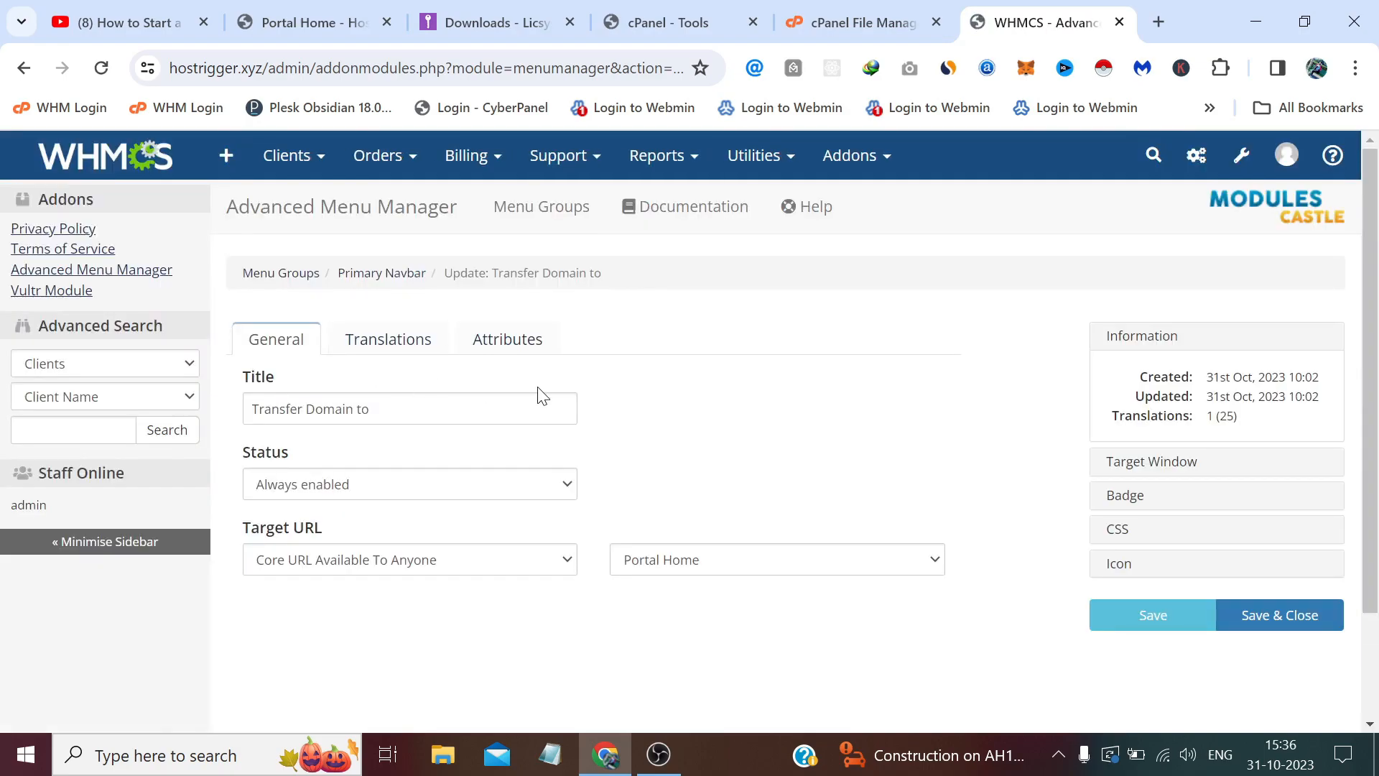
Go back in the browser to the Primary Navbar menu items list.
click(26, 67)
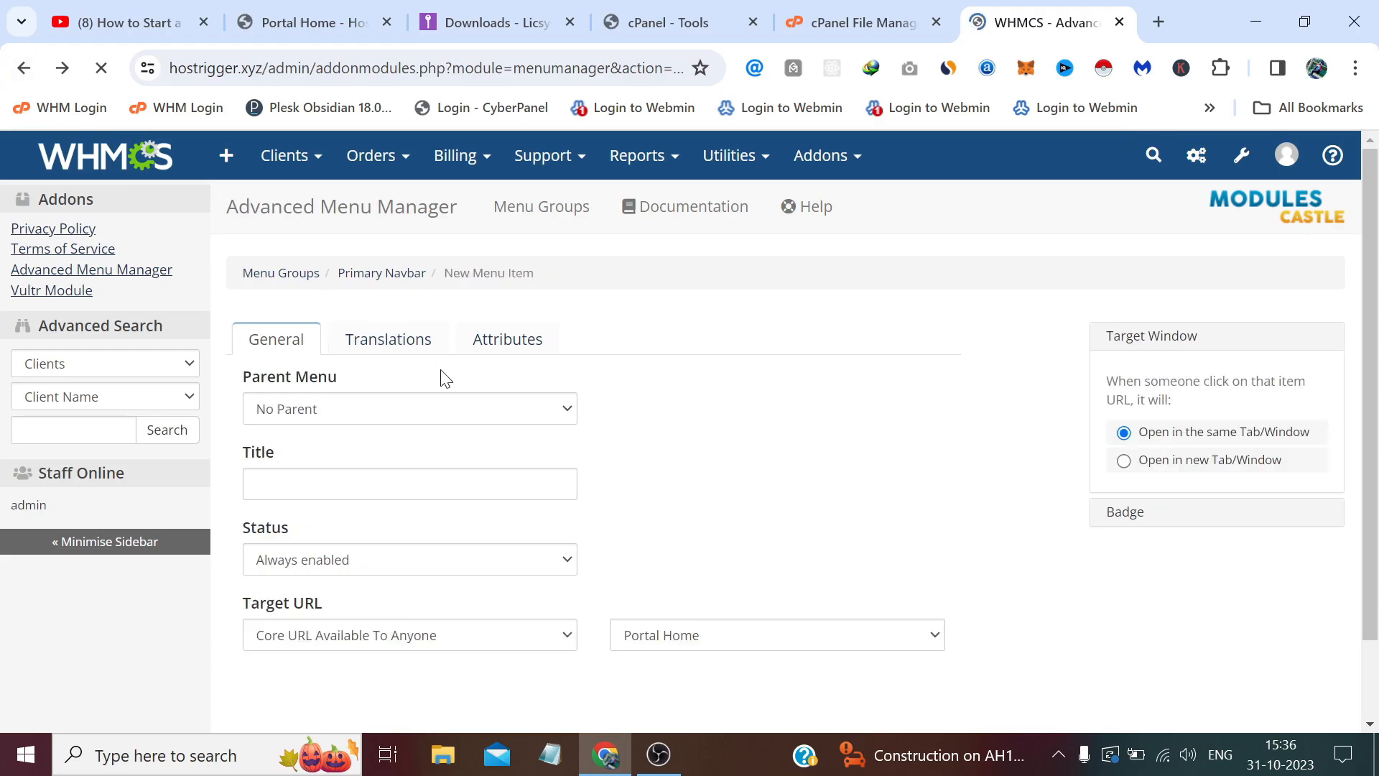
scroll(564, 275, up, 2)
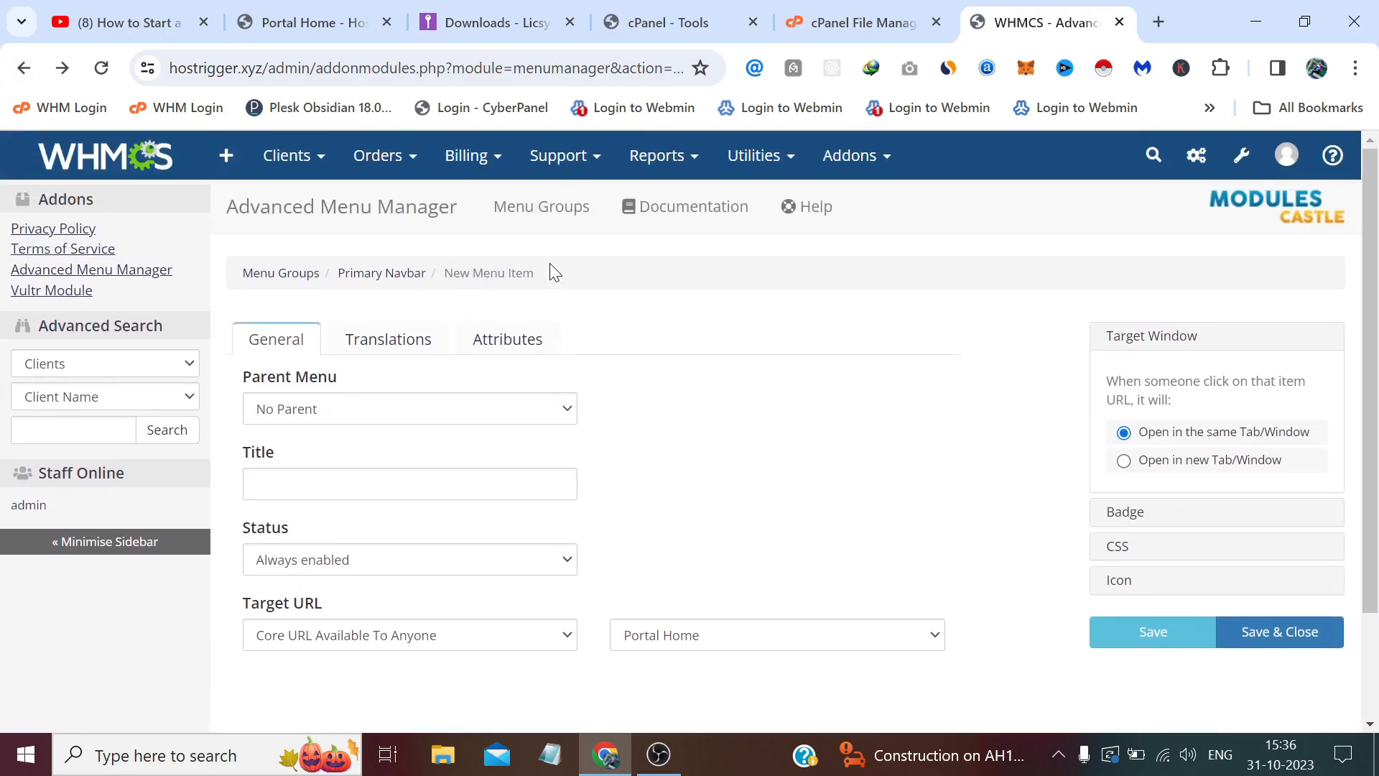
click(23, 67)
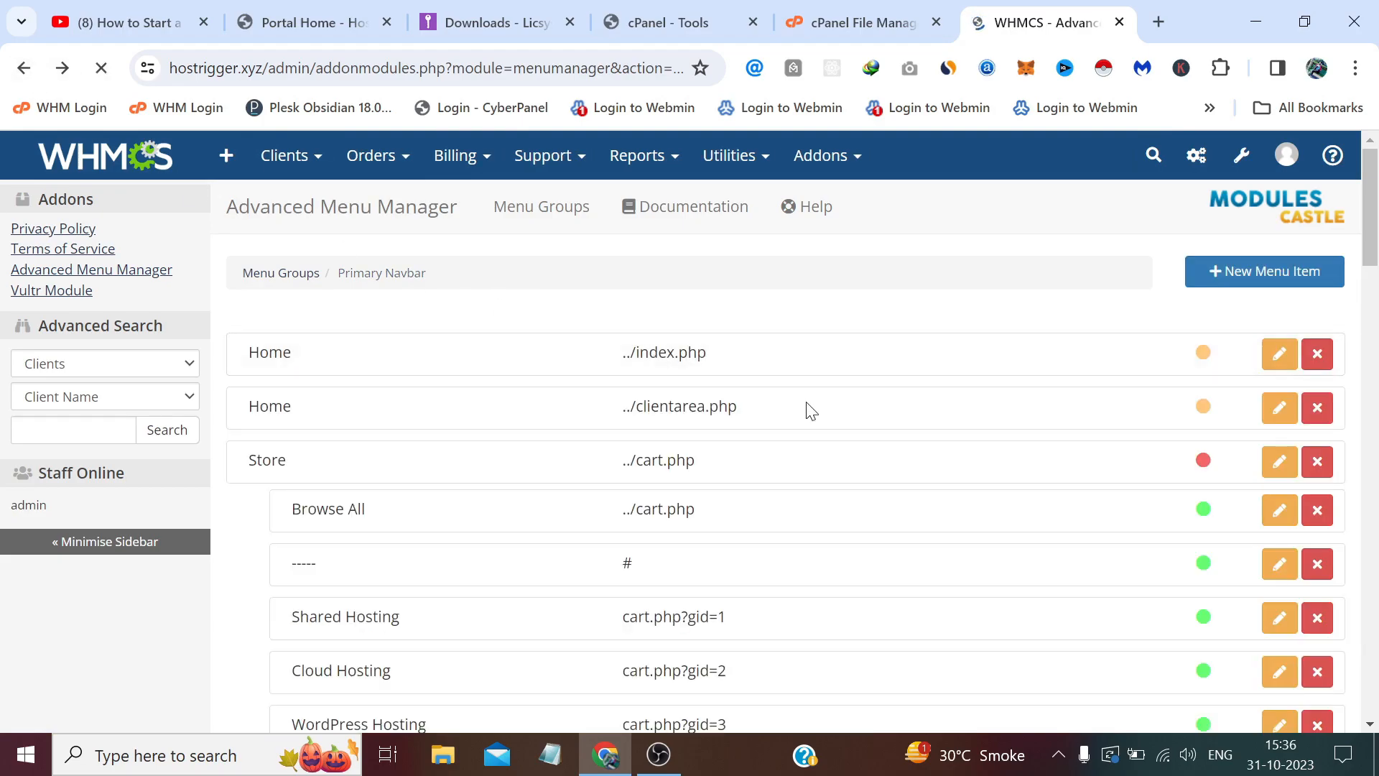
scroll(790, 403, down, 20)
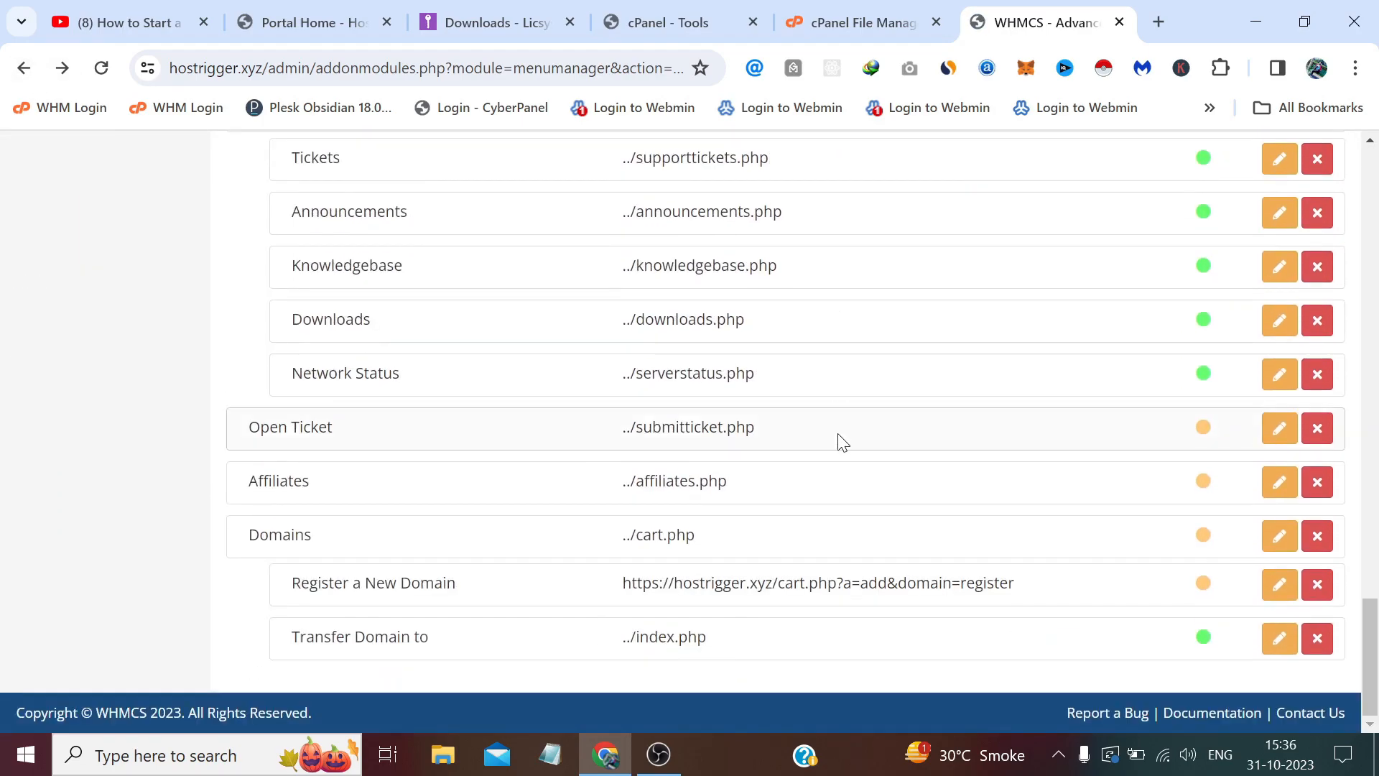
Delete the old Transfer Domain to item and start a visitors-only custom-URL item under Domains.
click(1317, 639)
click(928, 372)
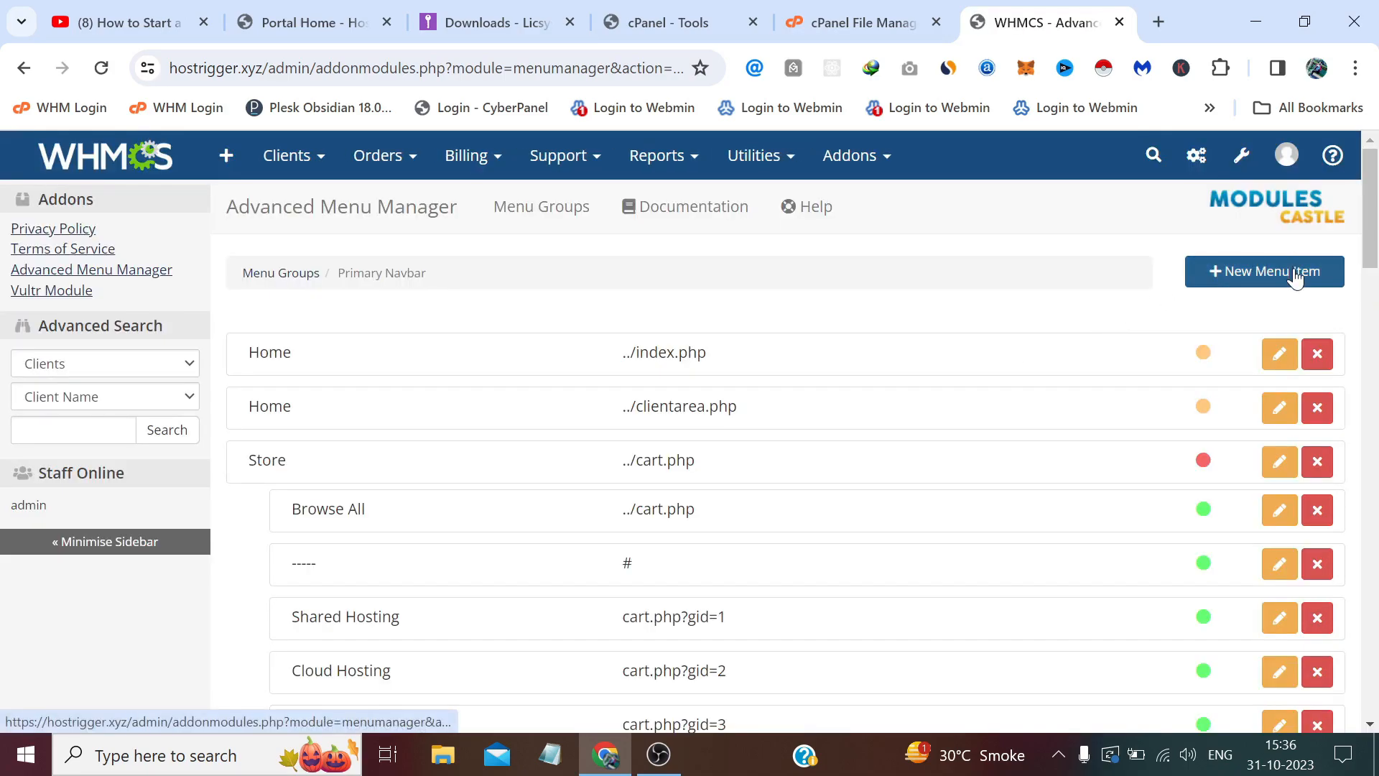
click(1296, 278)
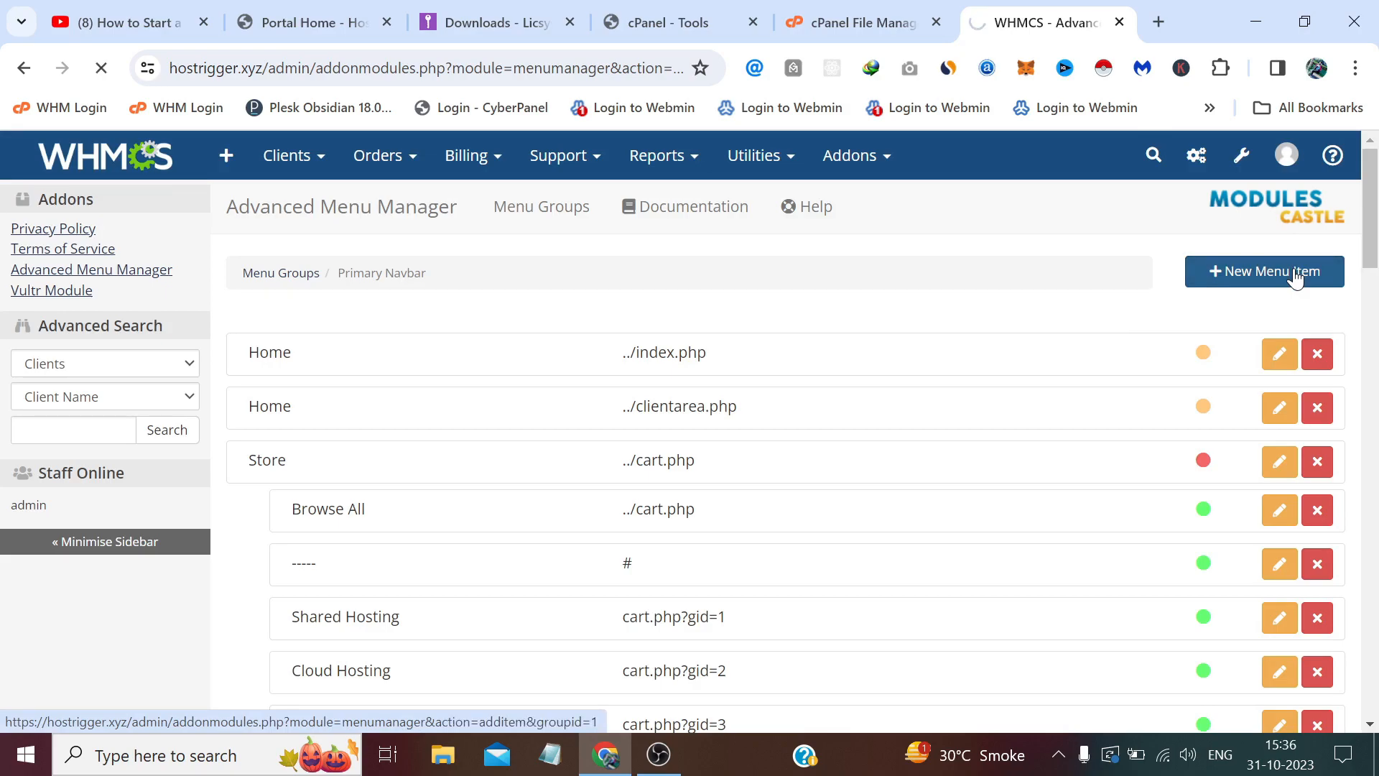
click(516, 423)
scroll(395, 321, down, 5)
click(378, 366)
key(Tab)
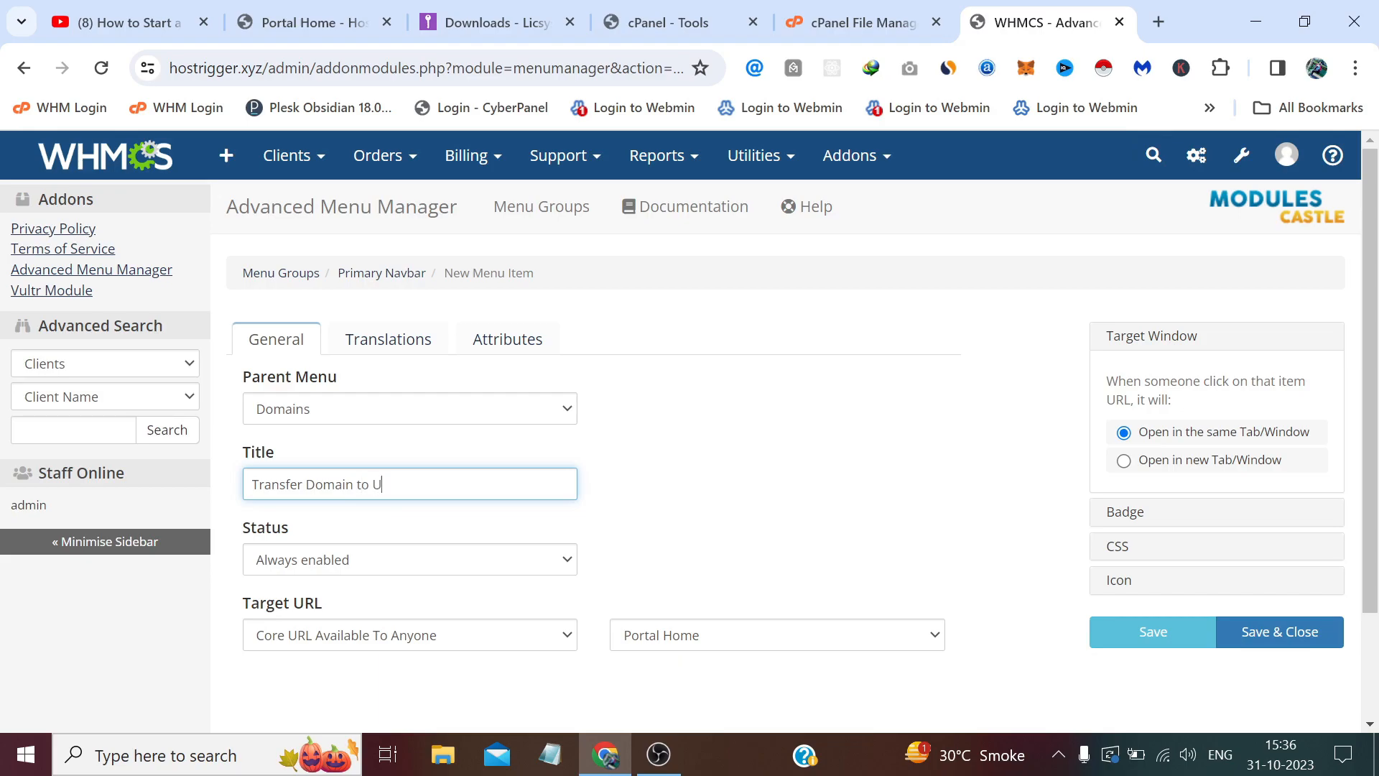
scroll(525, 506, down, 2)
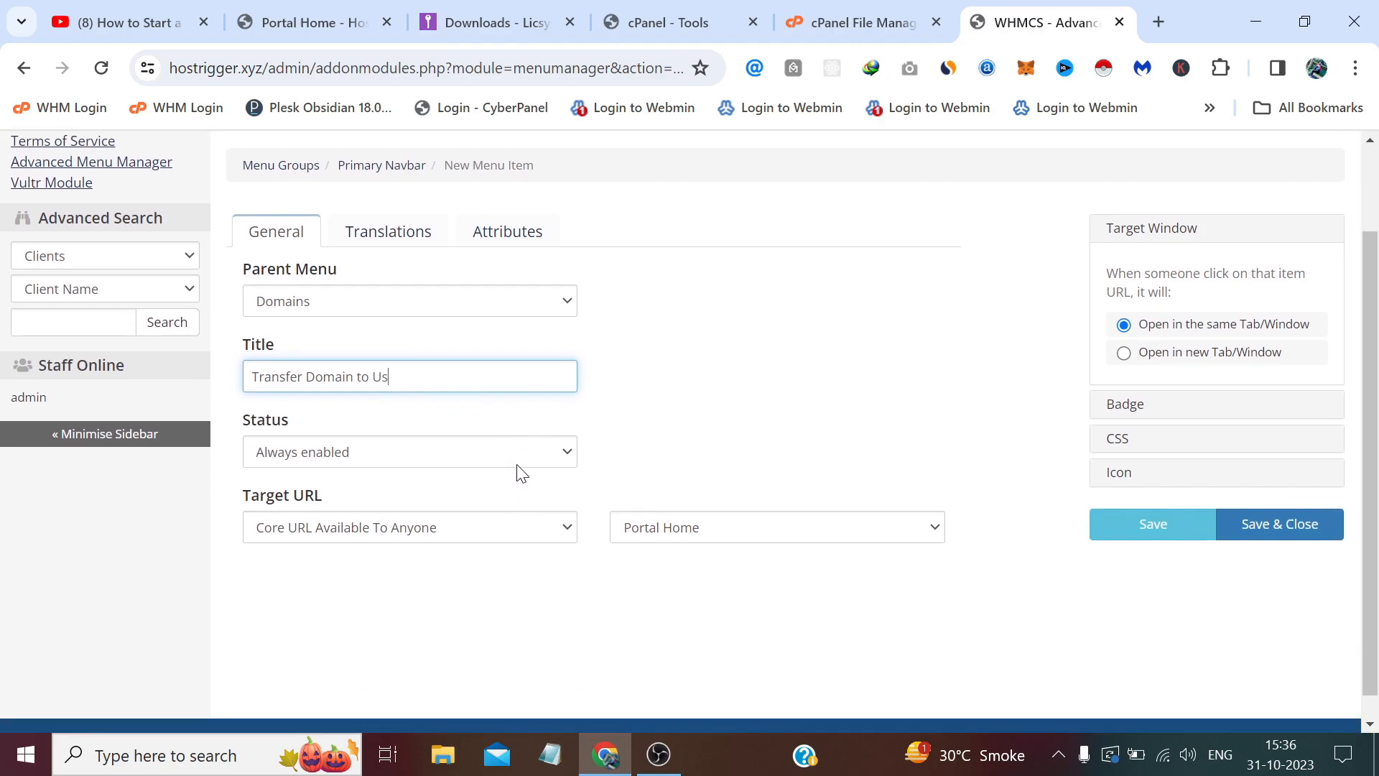
click(518, 467)
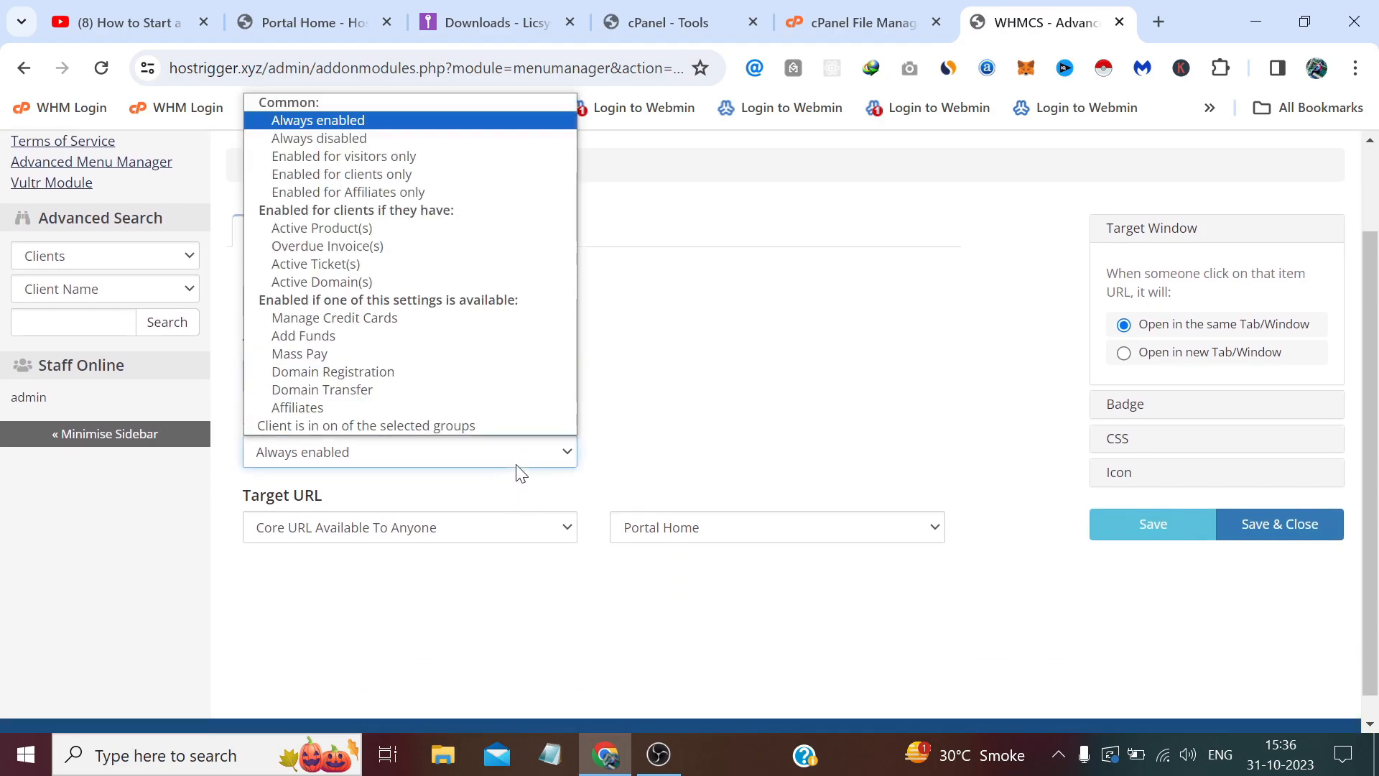
click(425, 157)
click(463, 541)
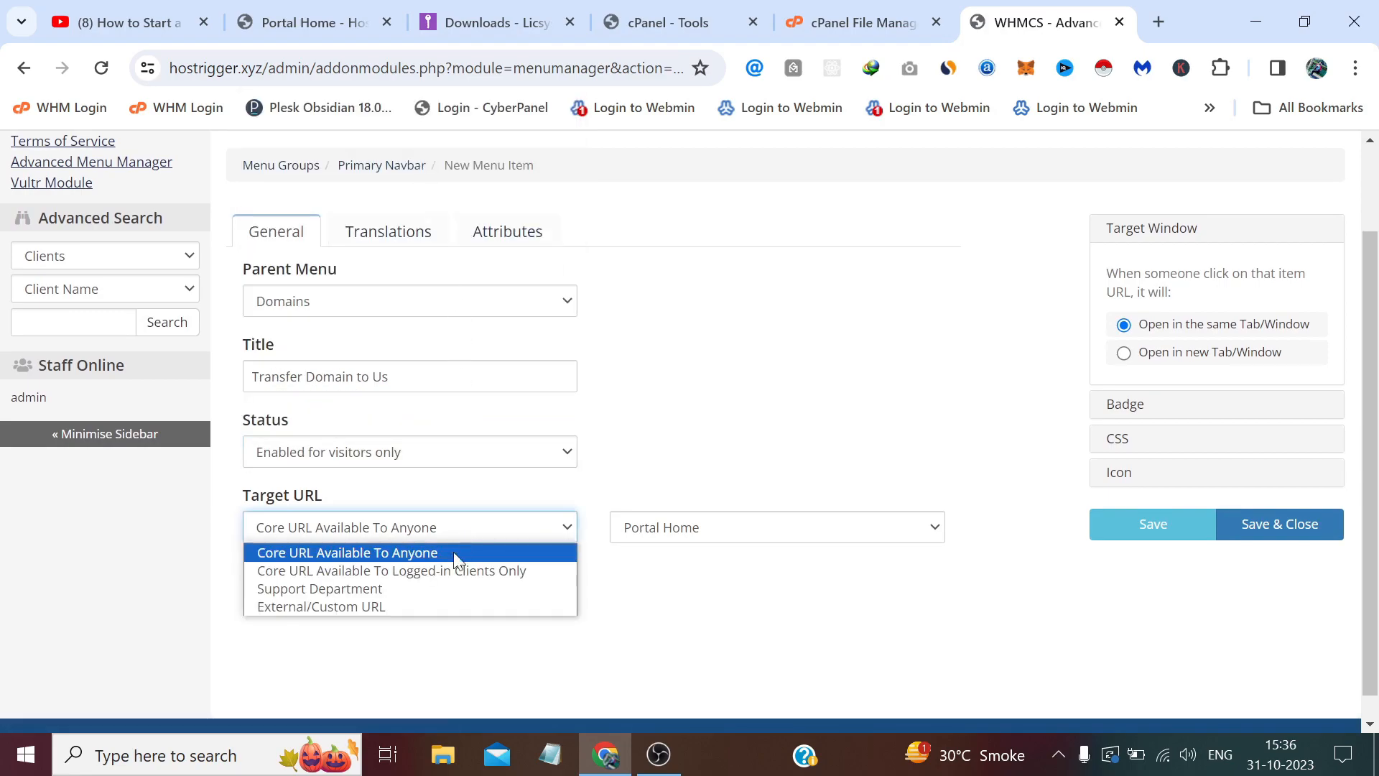
click(443, 606)
Paste the storefront's transfer link (cart.php?a=add&domain=transfer) as the URL and save the item.
click(284, 28)
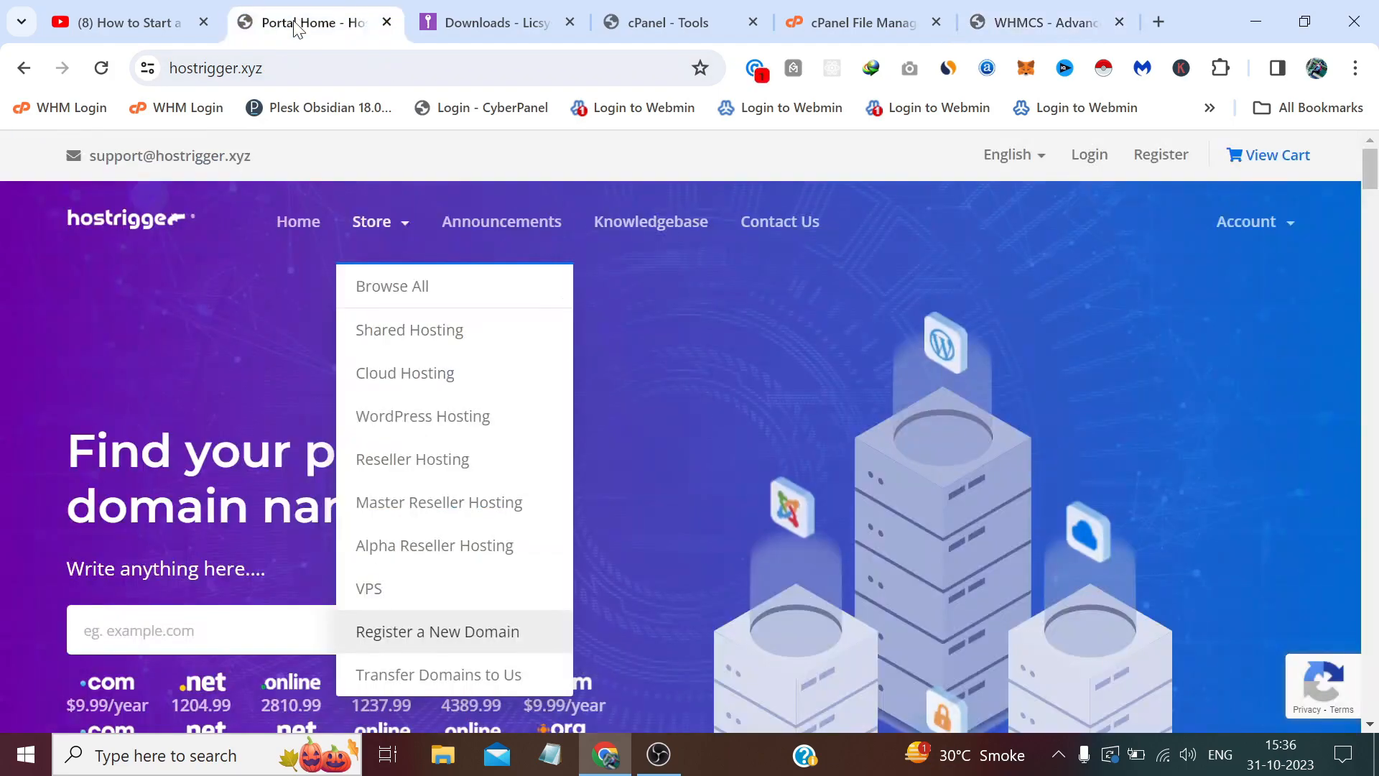
right_click(395, 675)
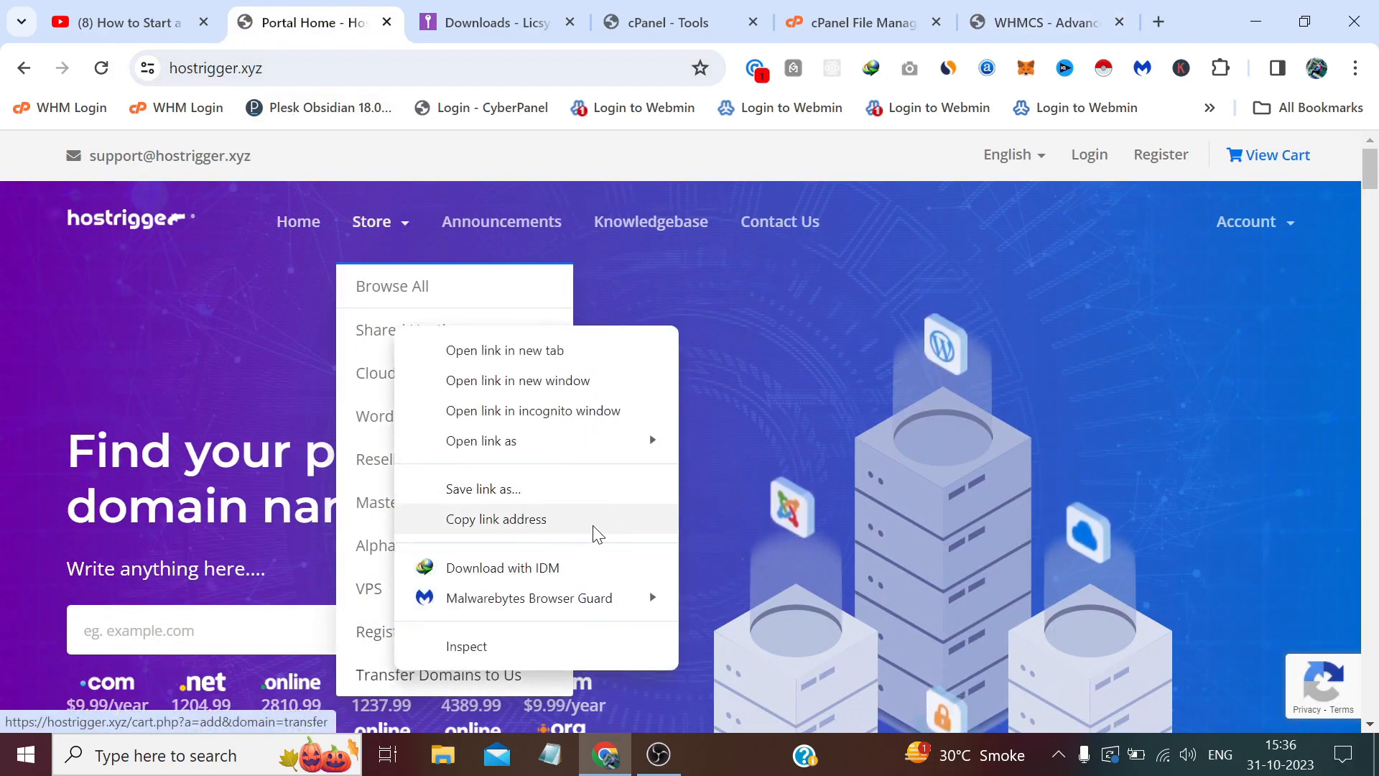
click(636, 520)
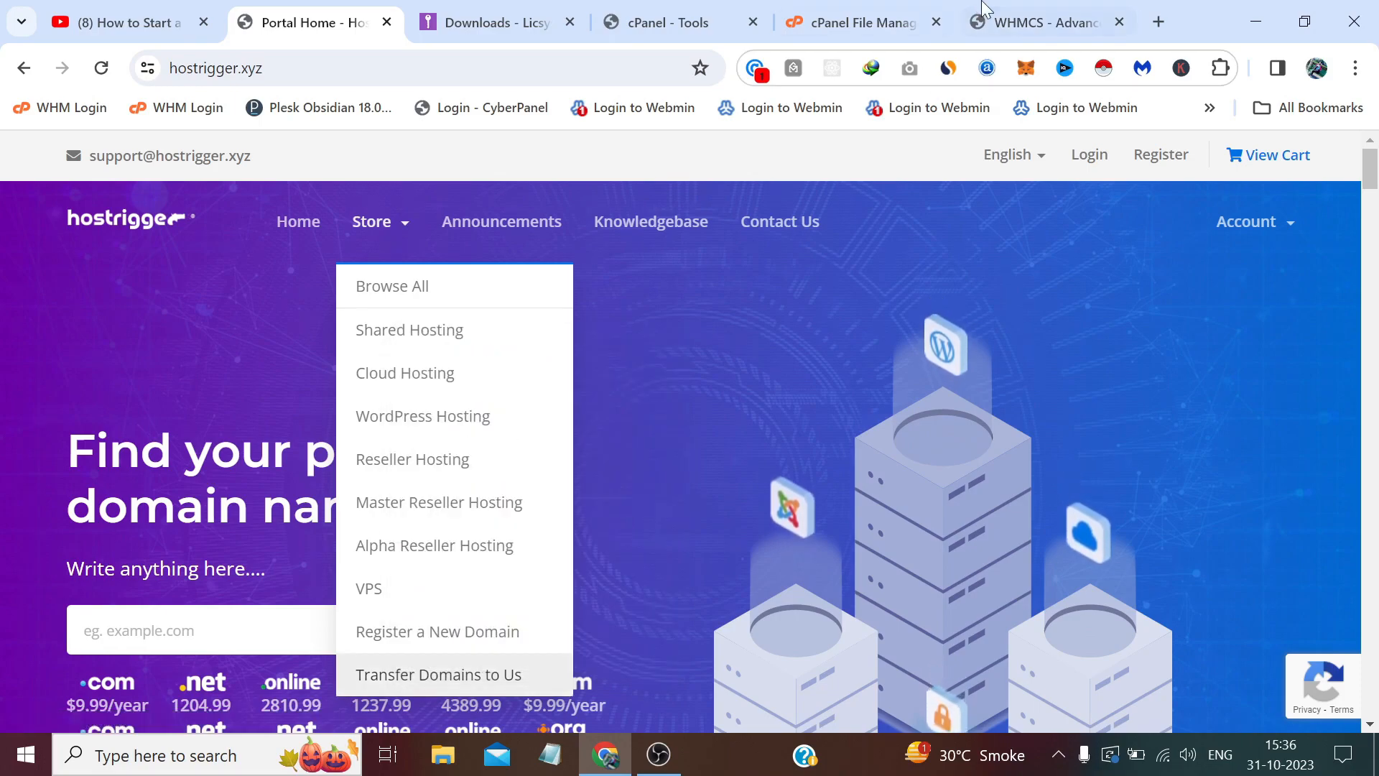
click(1044, 22)
click(805, 526)
right_click(803, 527)
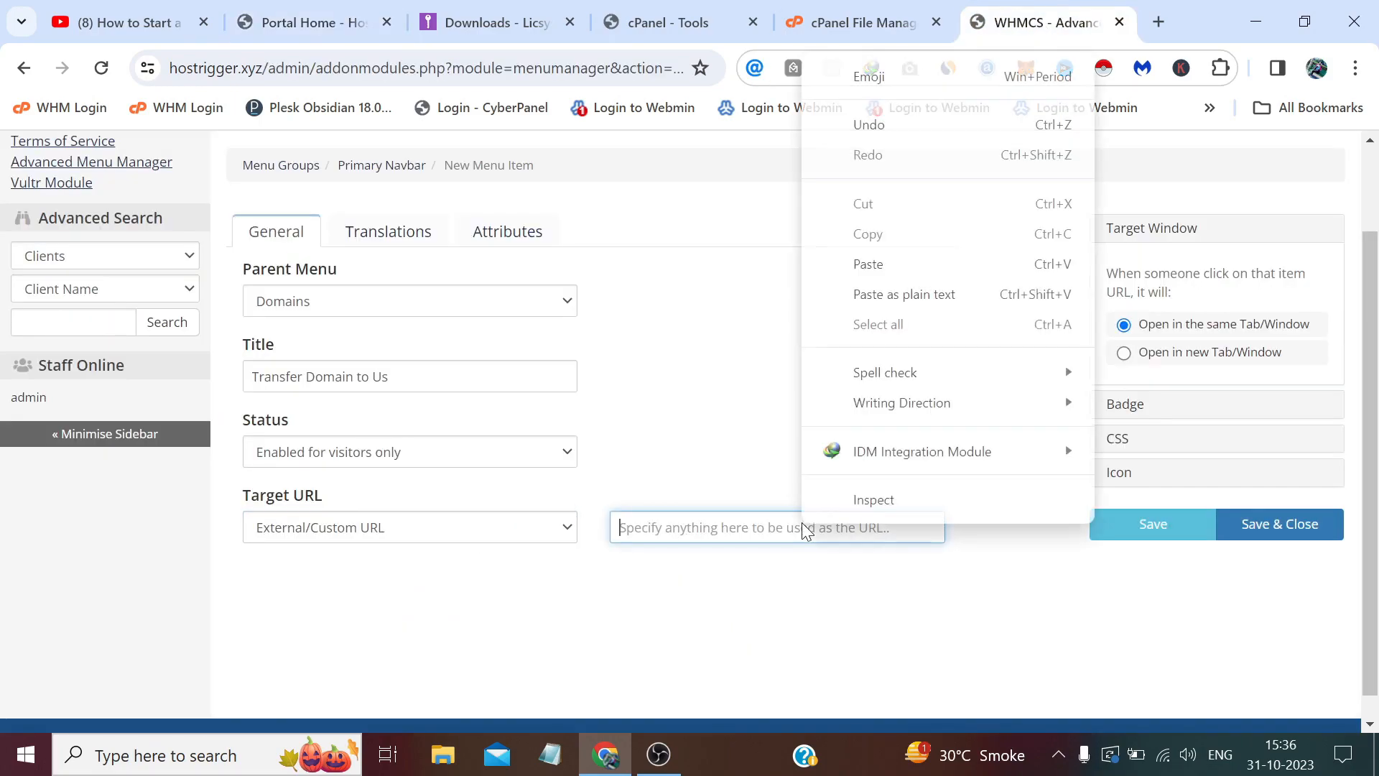
click(869, 264)
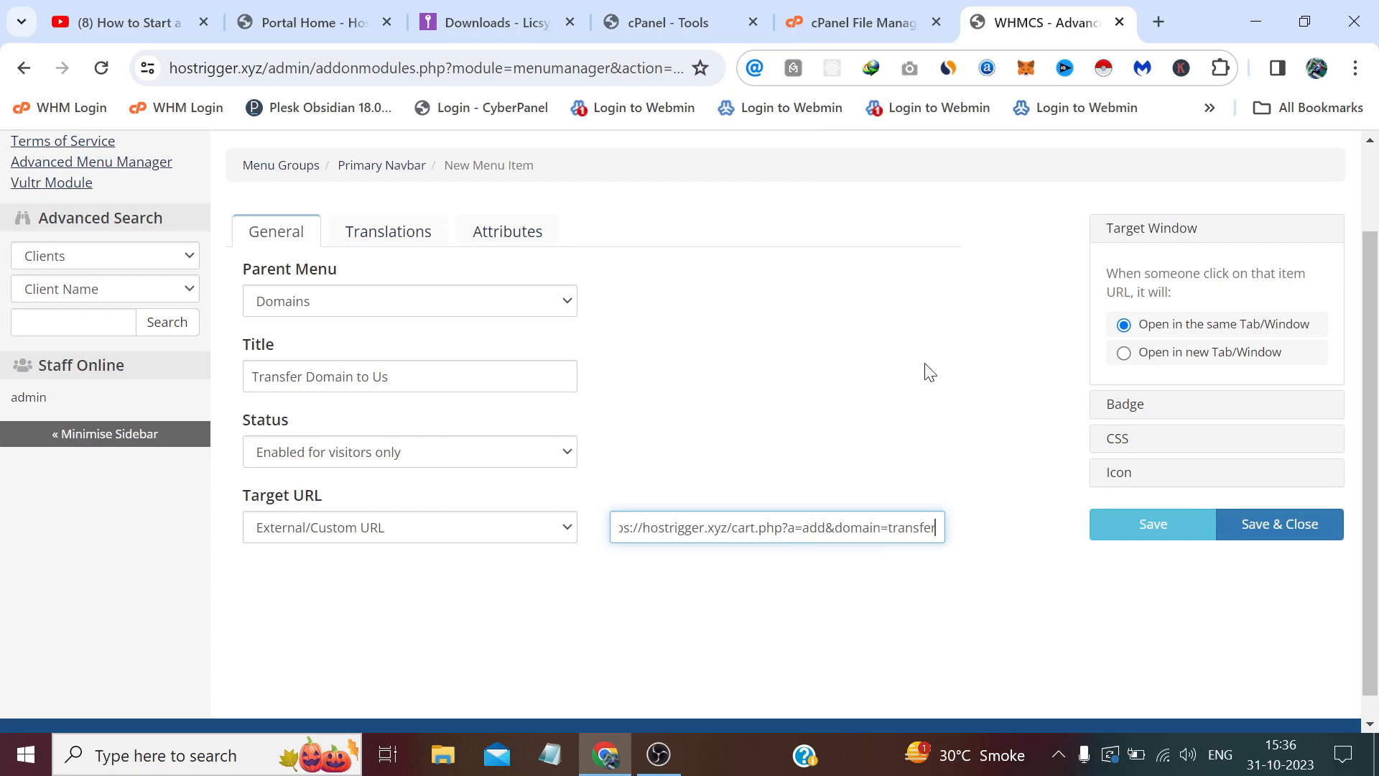
click(1257, 527)
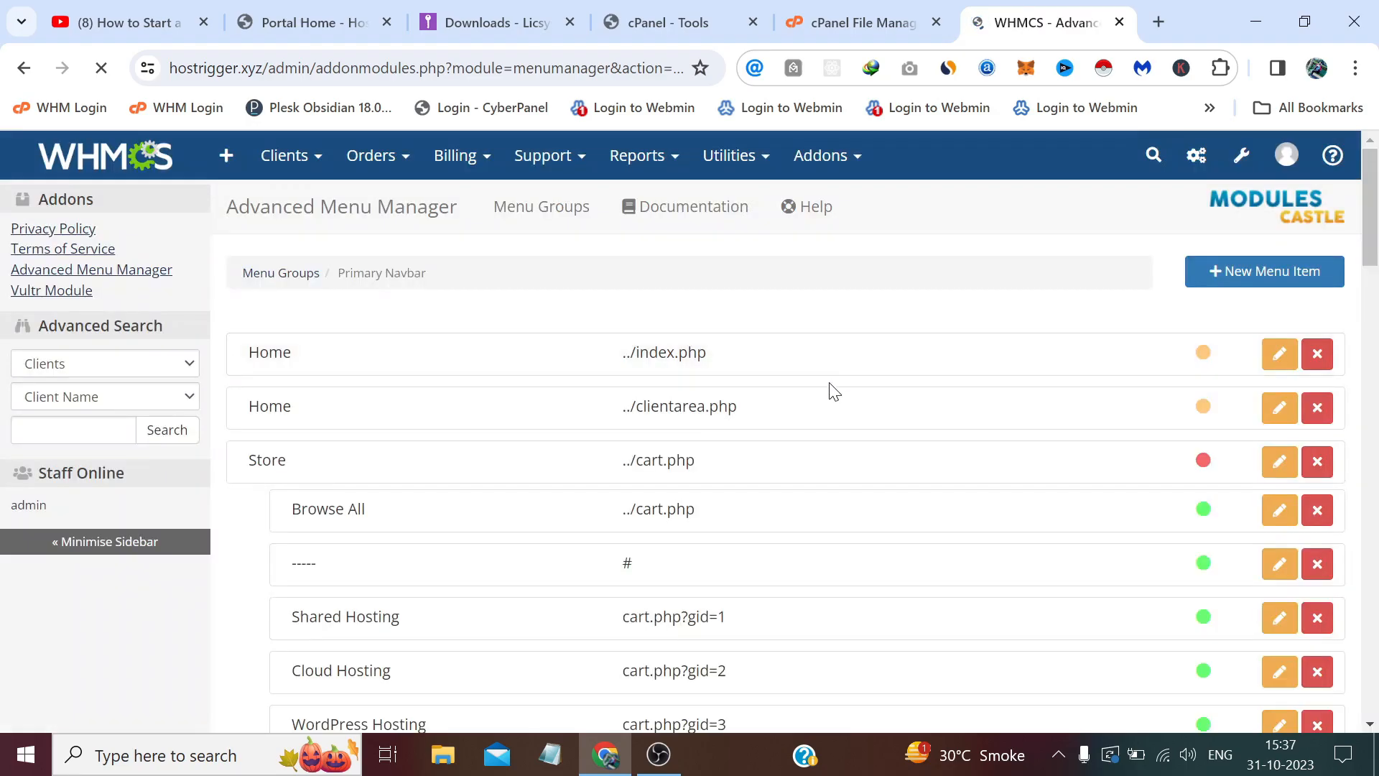
scroll(828, 391, down, 10)
scroll(508, 466, down, 15)
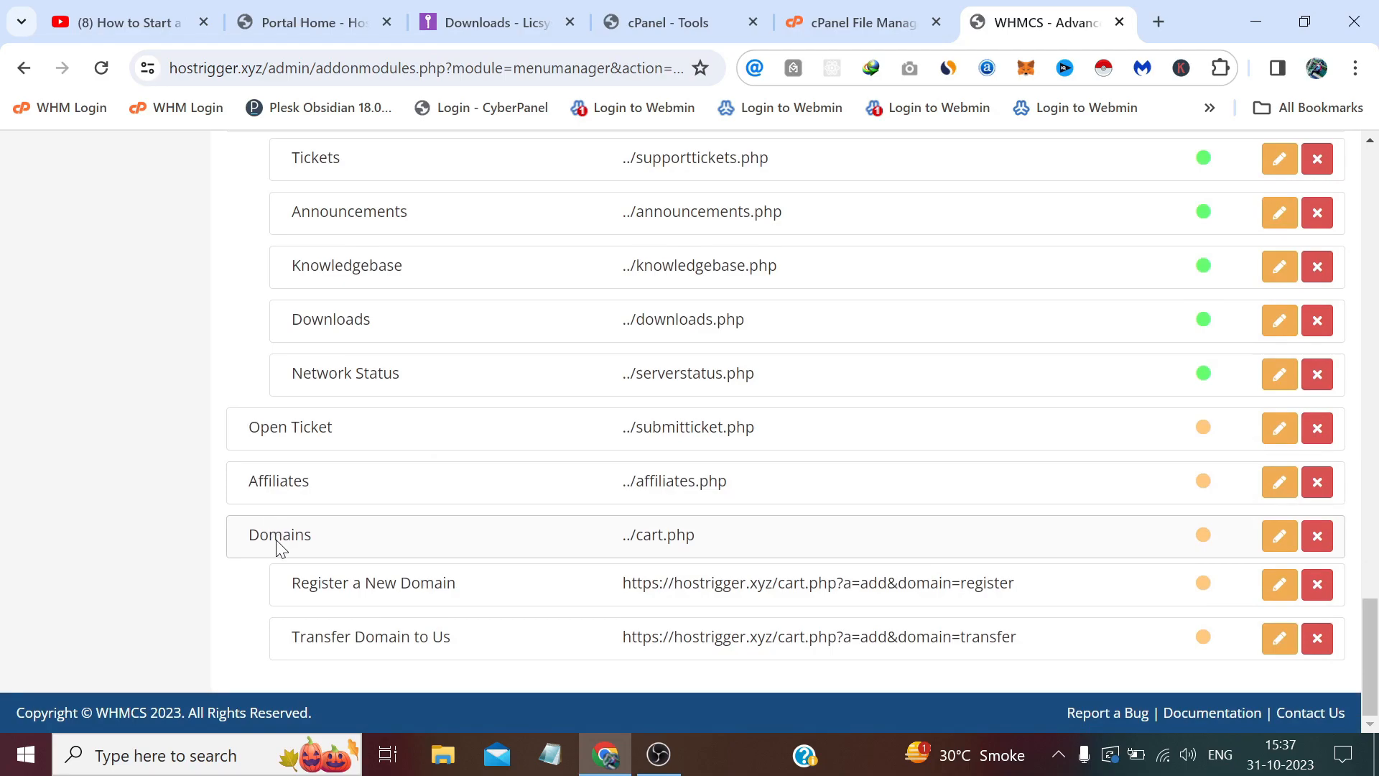
Drag the Domains block, with its two sub-items, up above Store.
drag(269, 544, 272, 349)
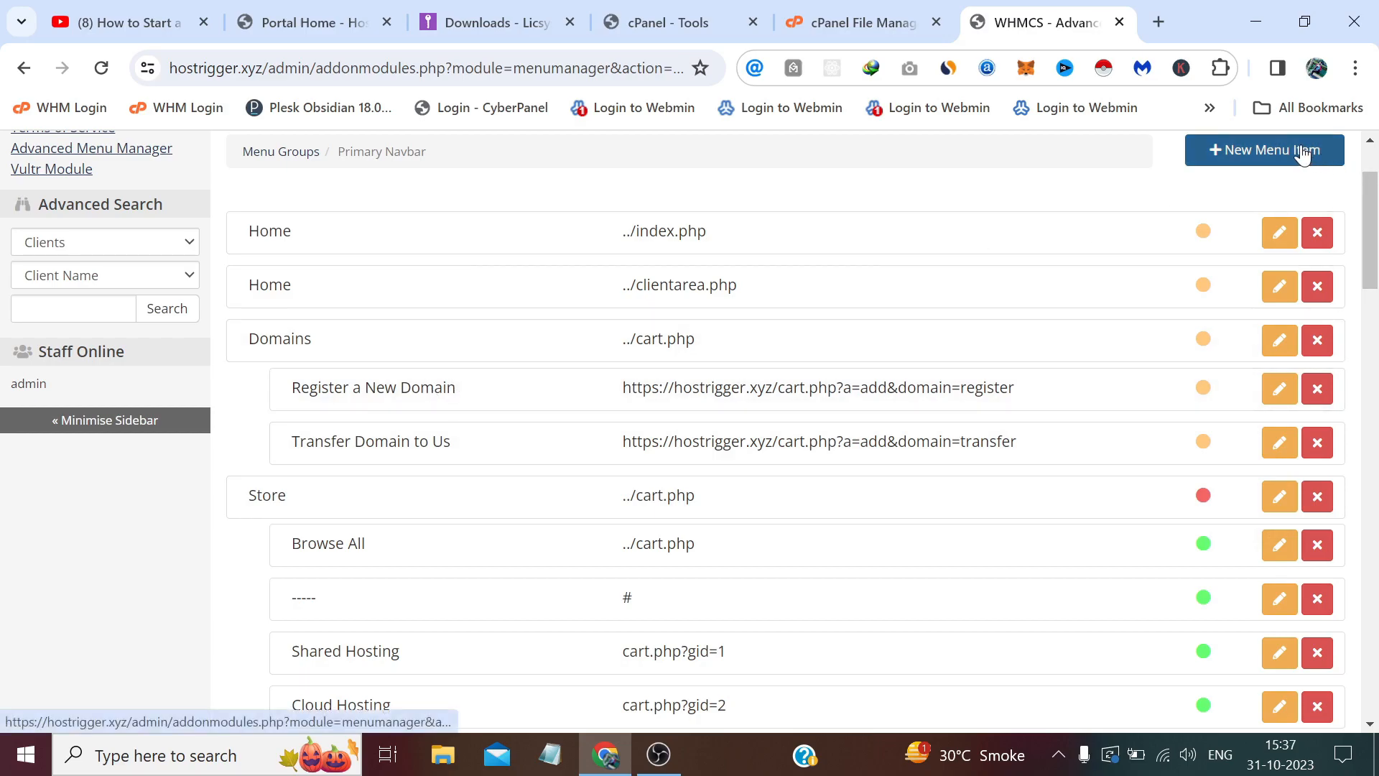
Add a top-level Hosting item, visible to visitors only, linking to the core Order page.
click(1261, 158)
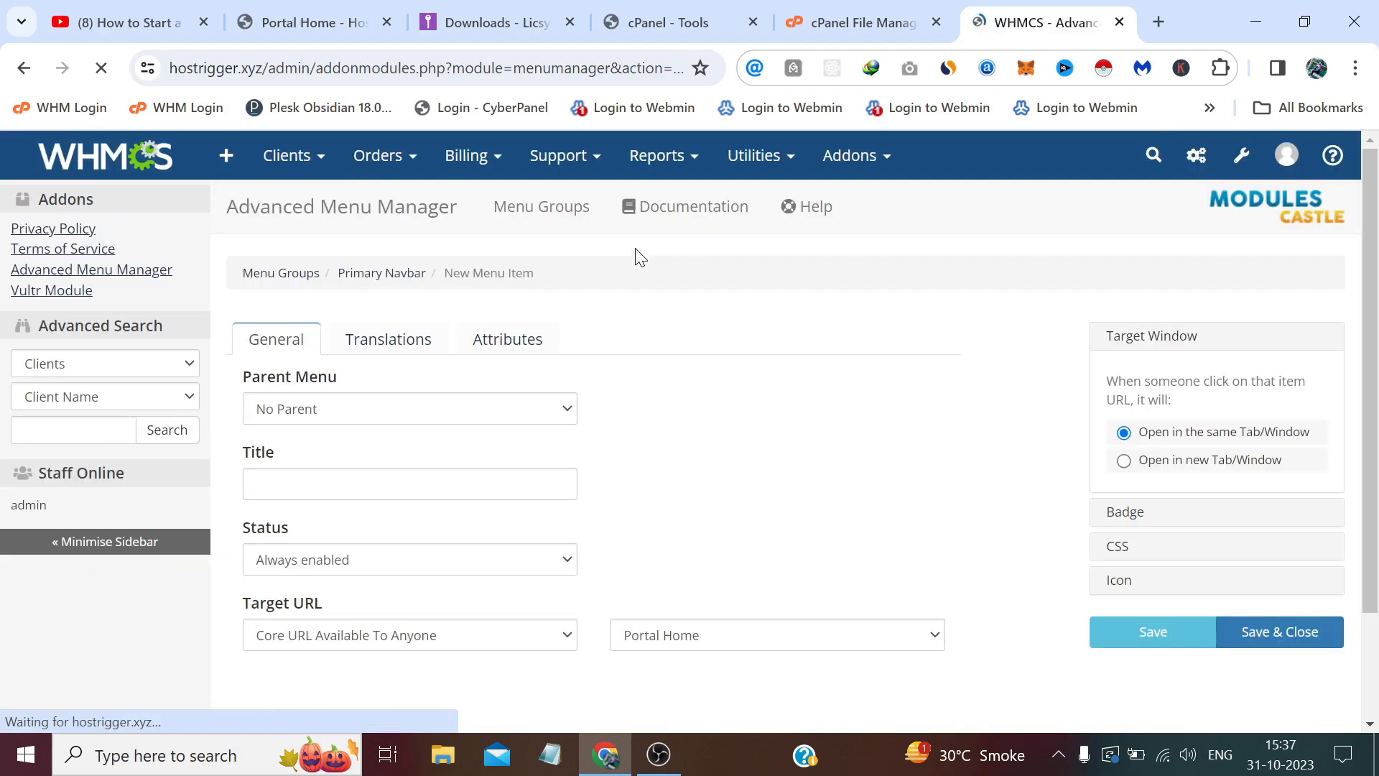
click(306, 23)
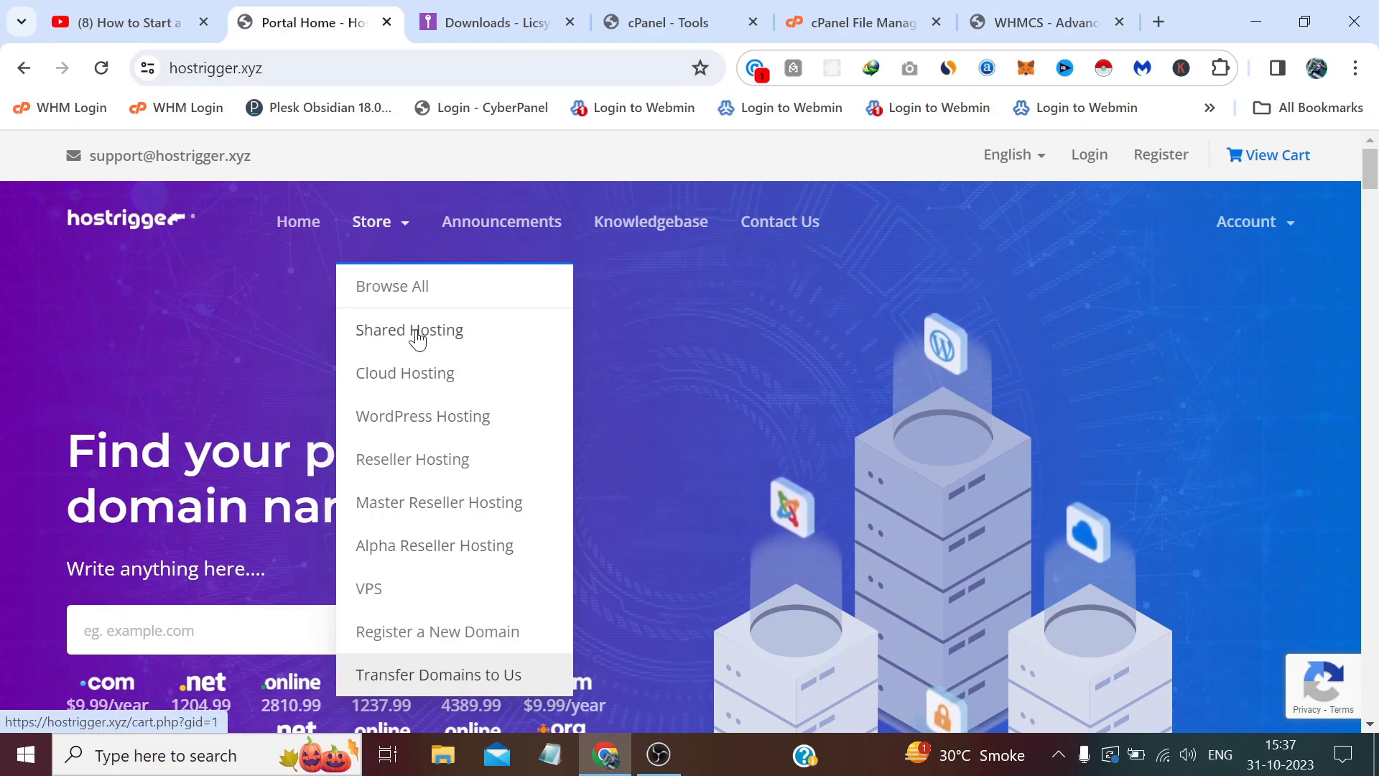
click(791, 381)
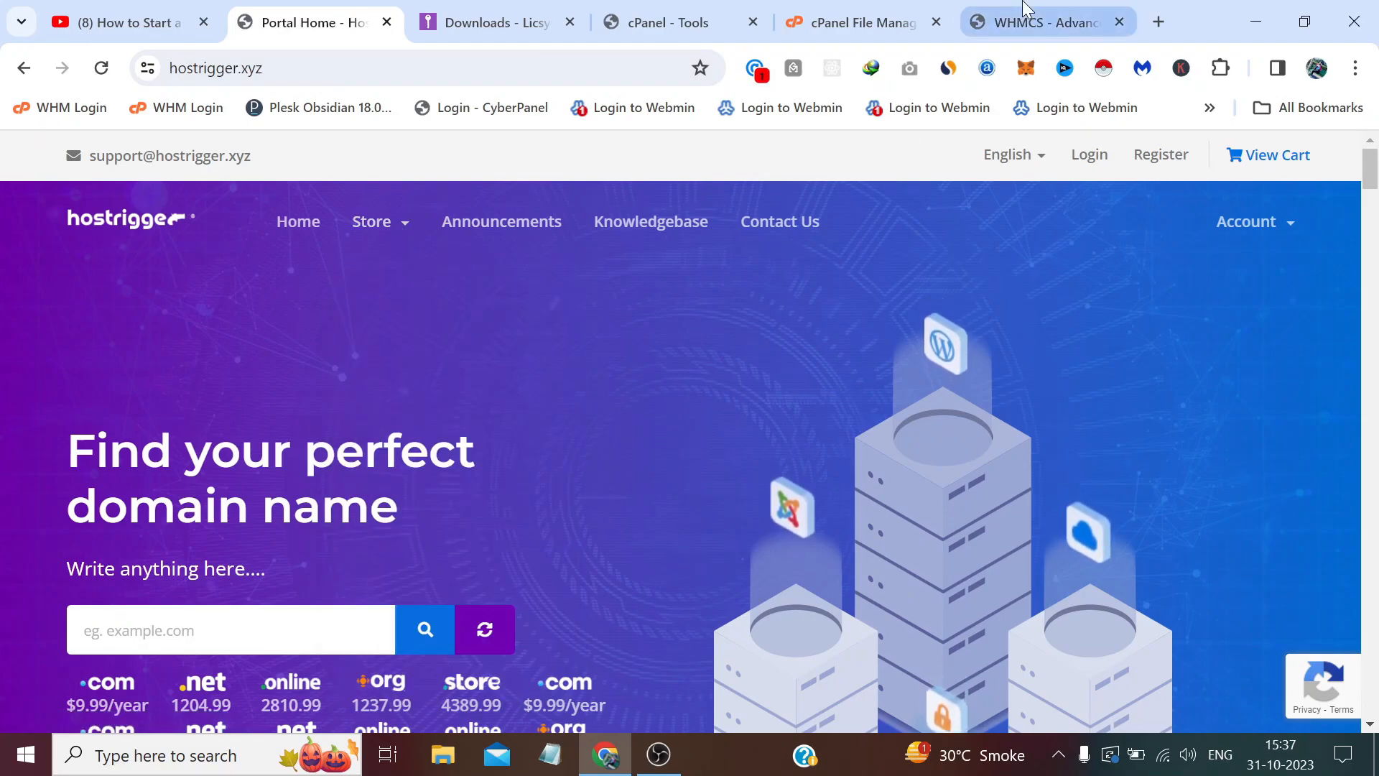
click(1042, 23)
click(436, 406)
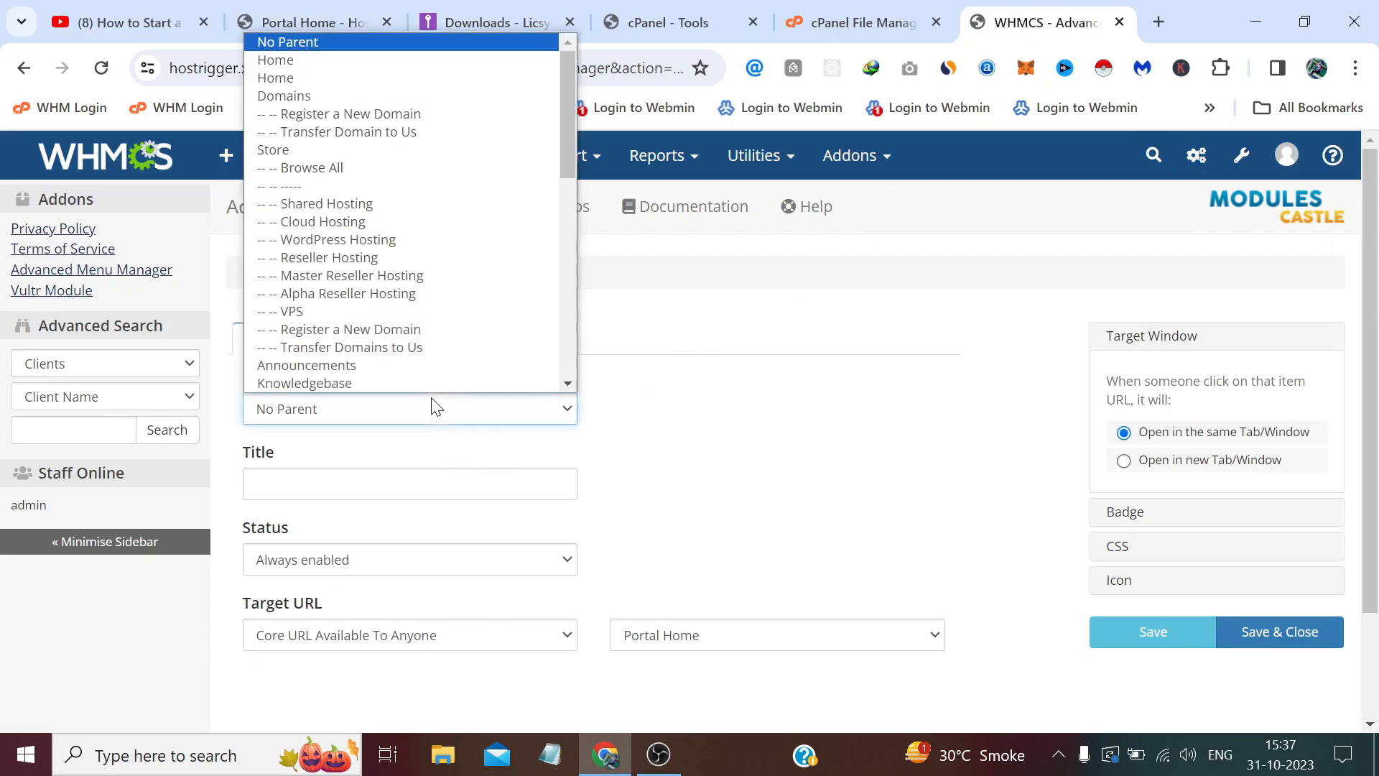
scroll(388, 273, down, 5)
click(760, 339)
click(571, 481)
text(Hosting)
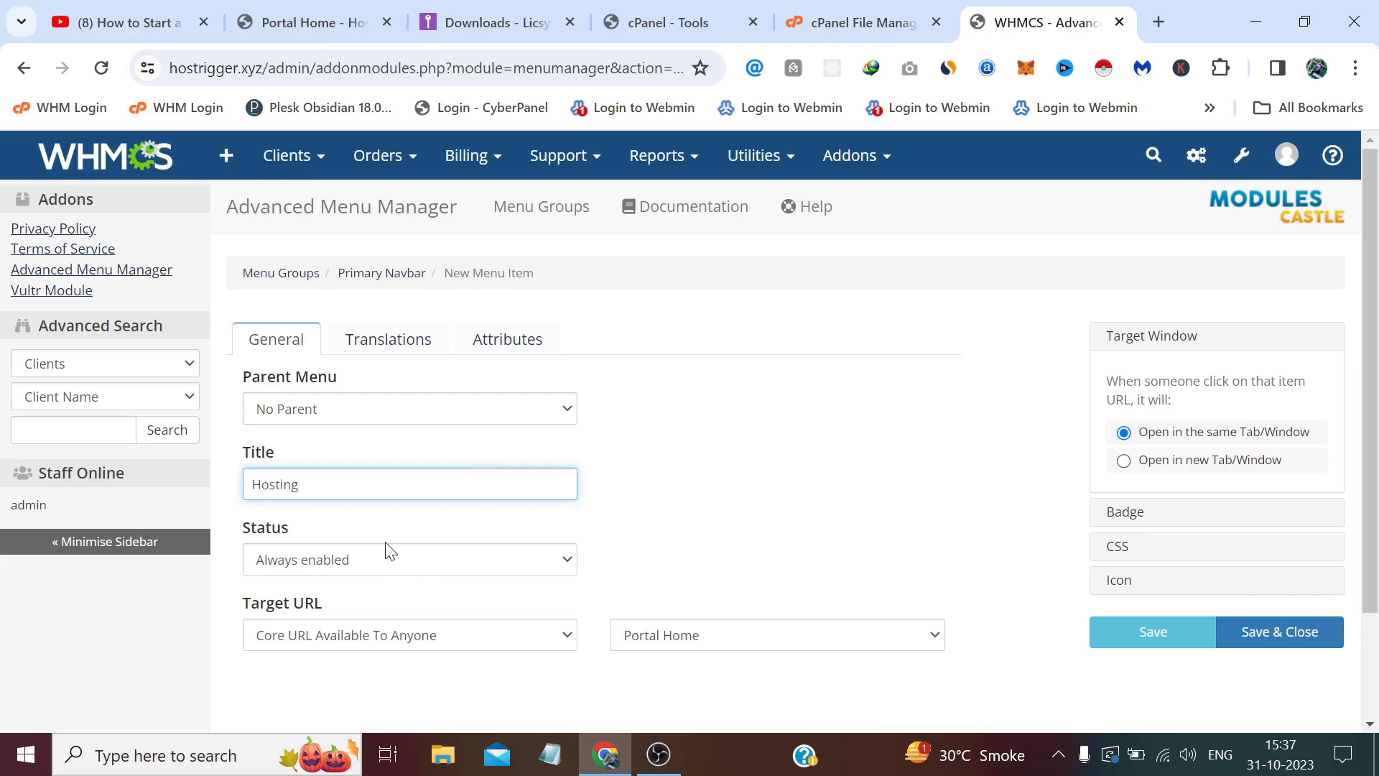
click(421, 561)
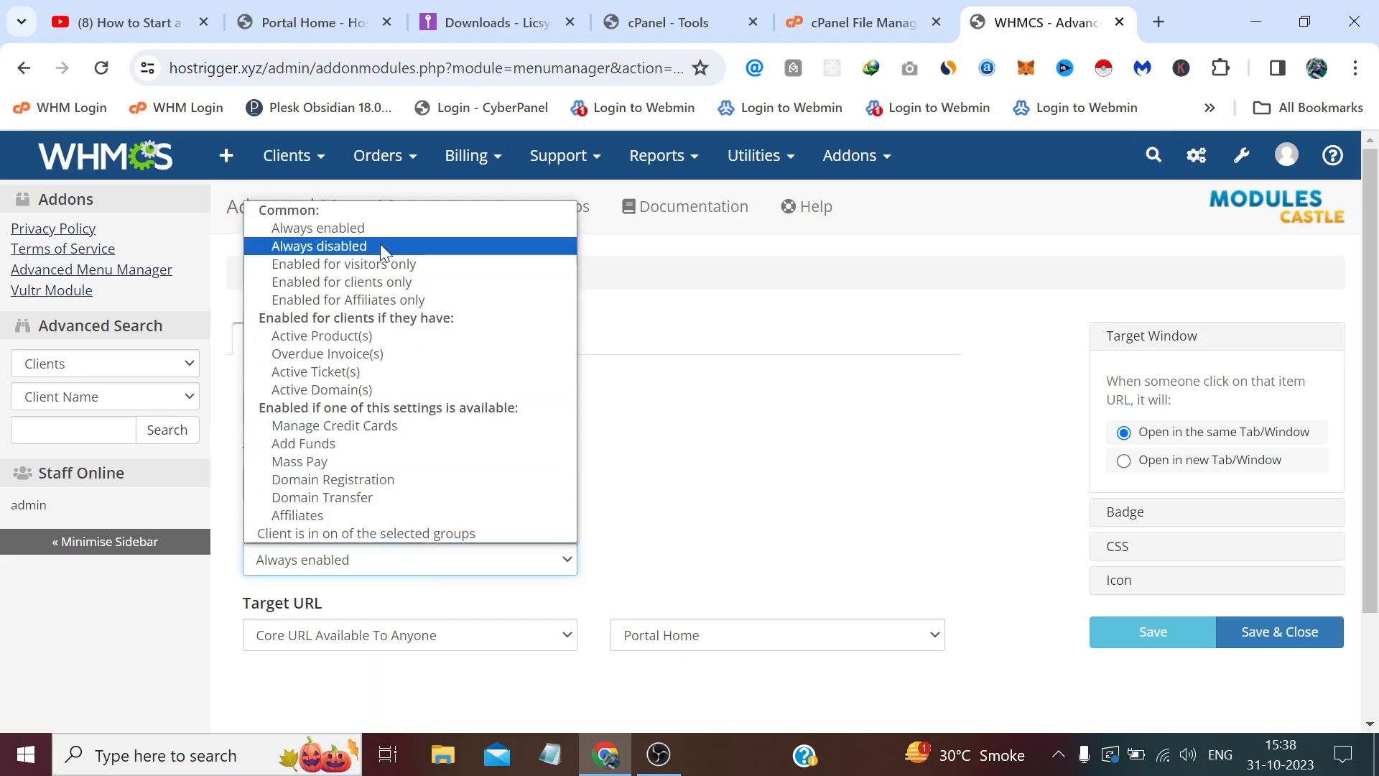
click(403, 266)
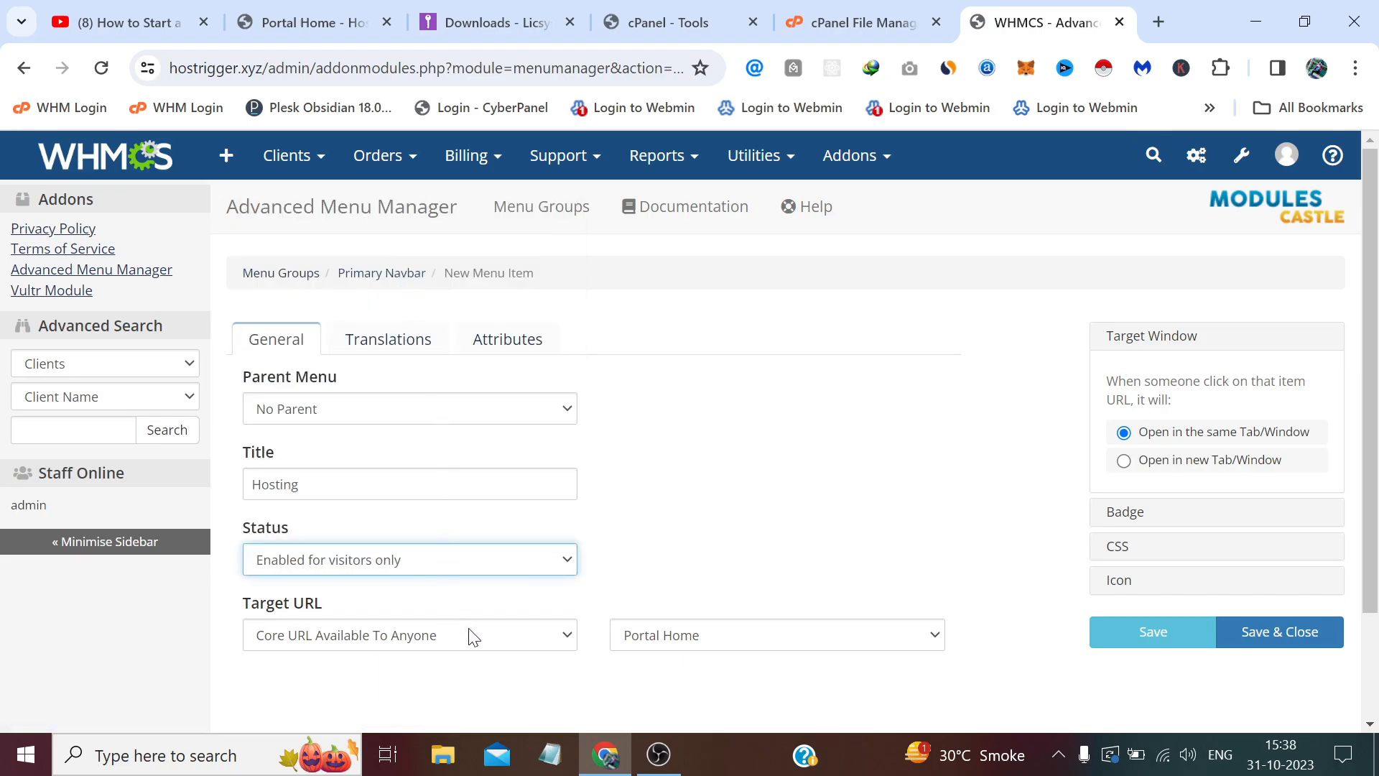
click(690, 635)
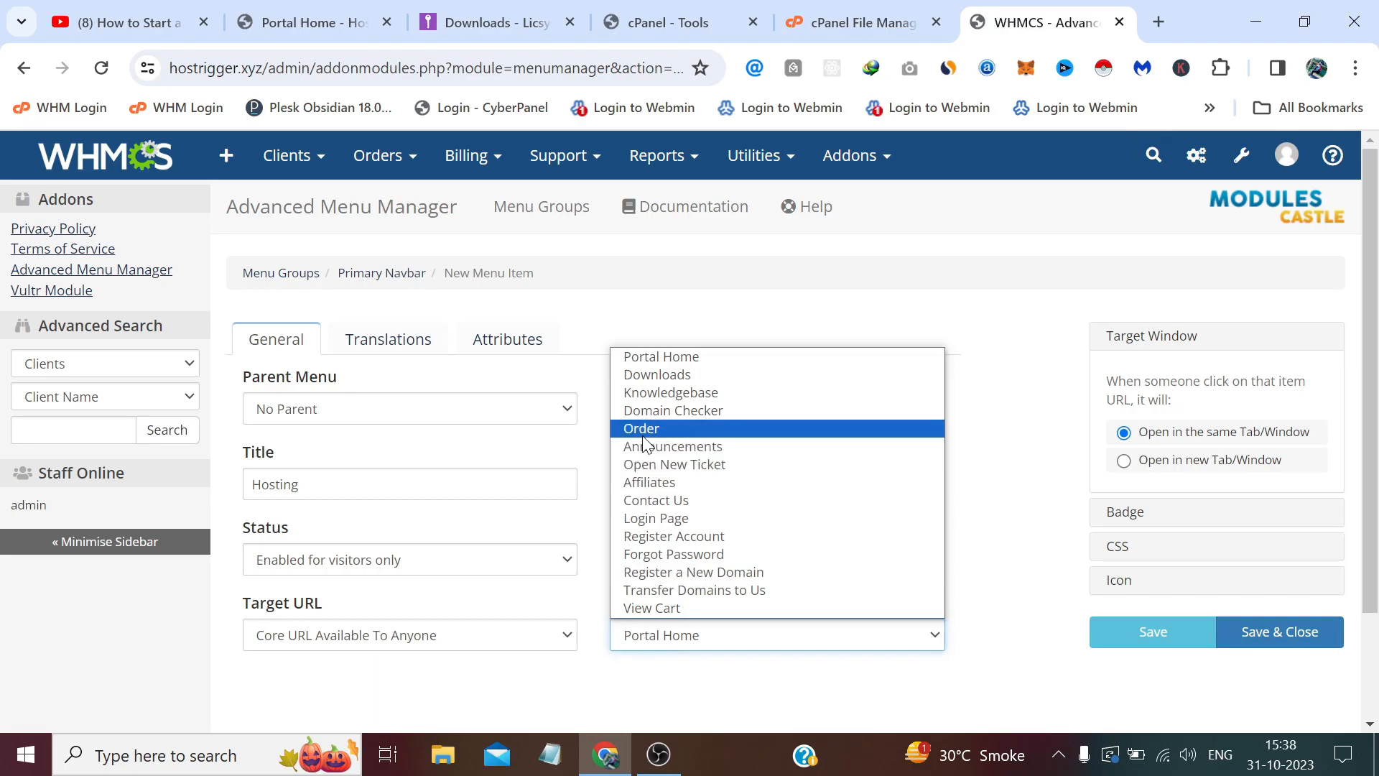
click(665, 429)
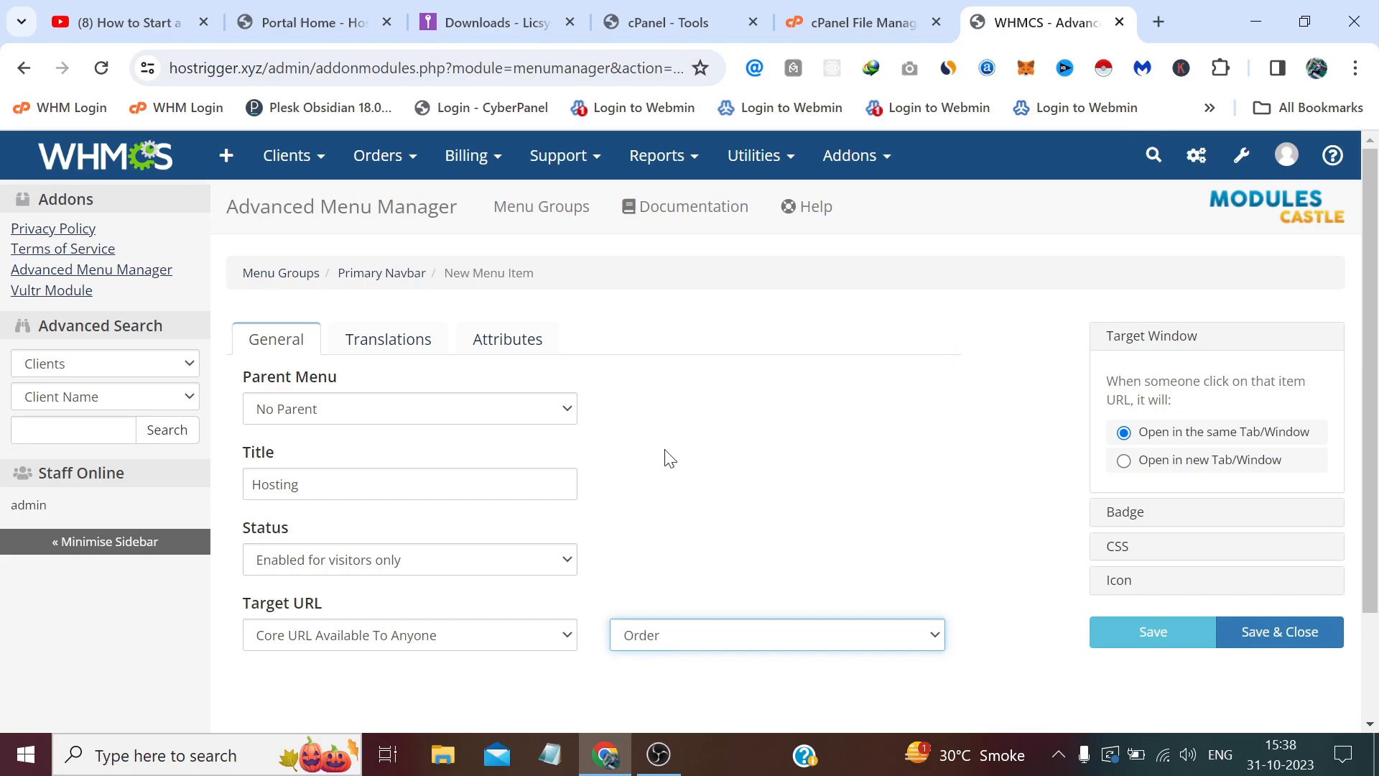
click(1297, 636)
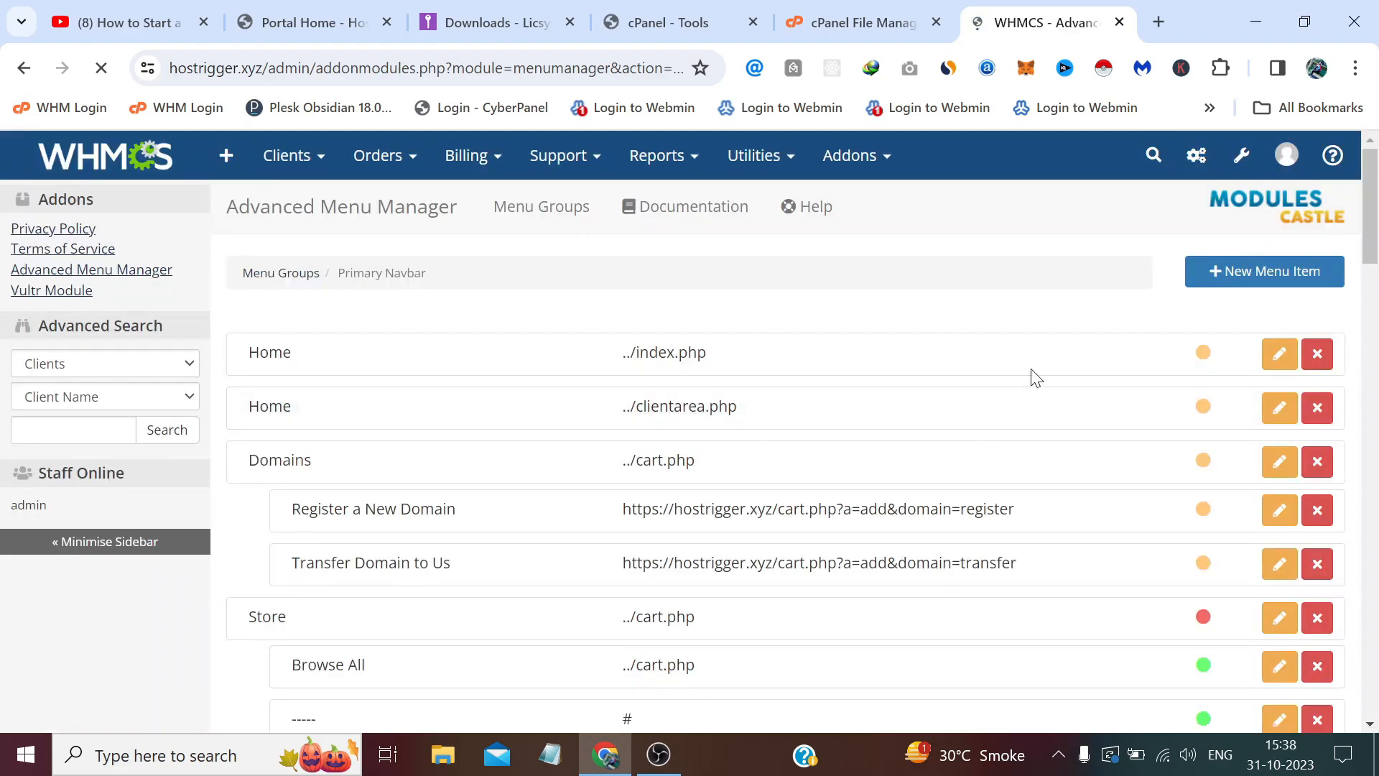
Start a Shared Hosting item under Hosting, visitors only, with an External/Custom URL target.
click(1278, 274)
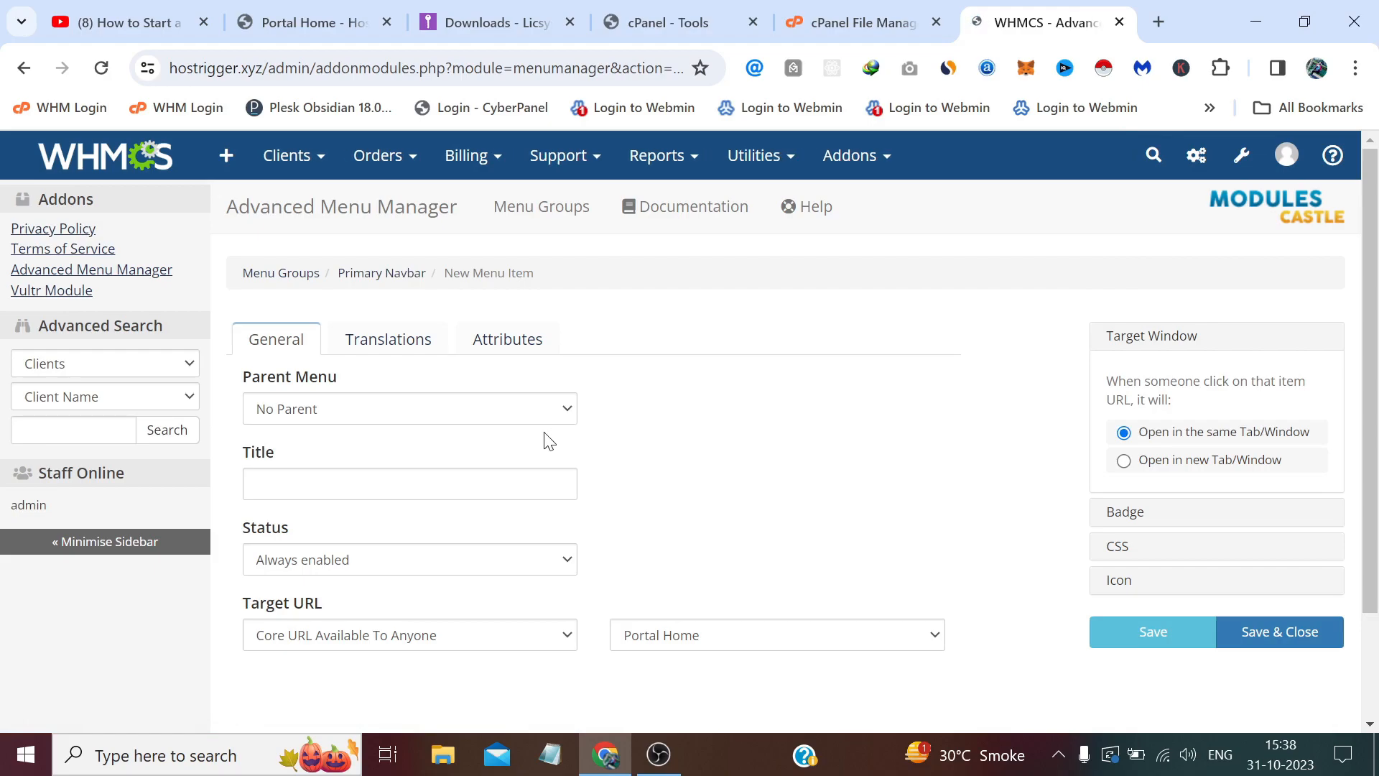
click(402, 424)
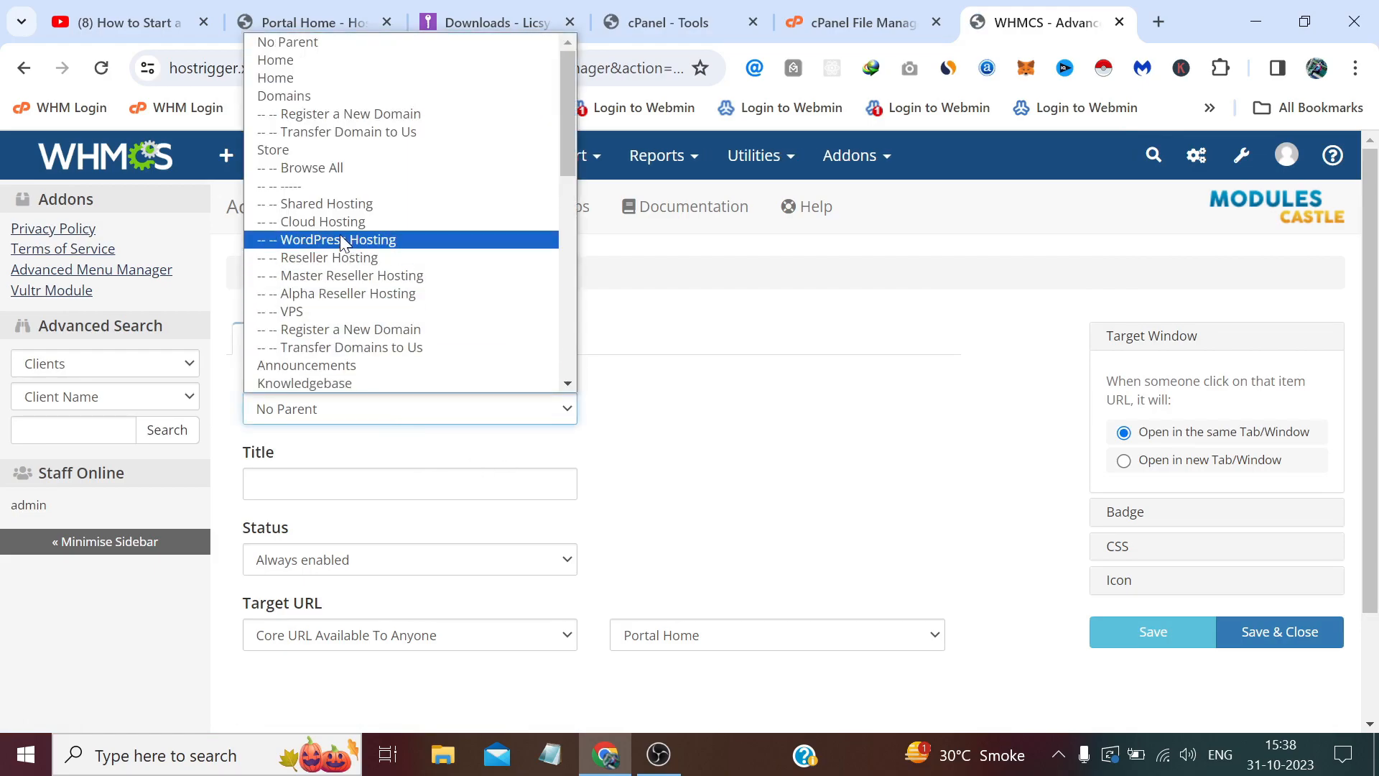
scroll(342, 236, down, 5)
click(355, 383)
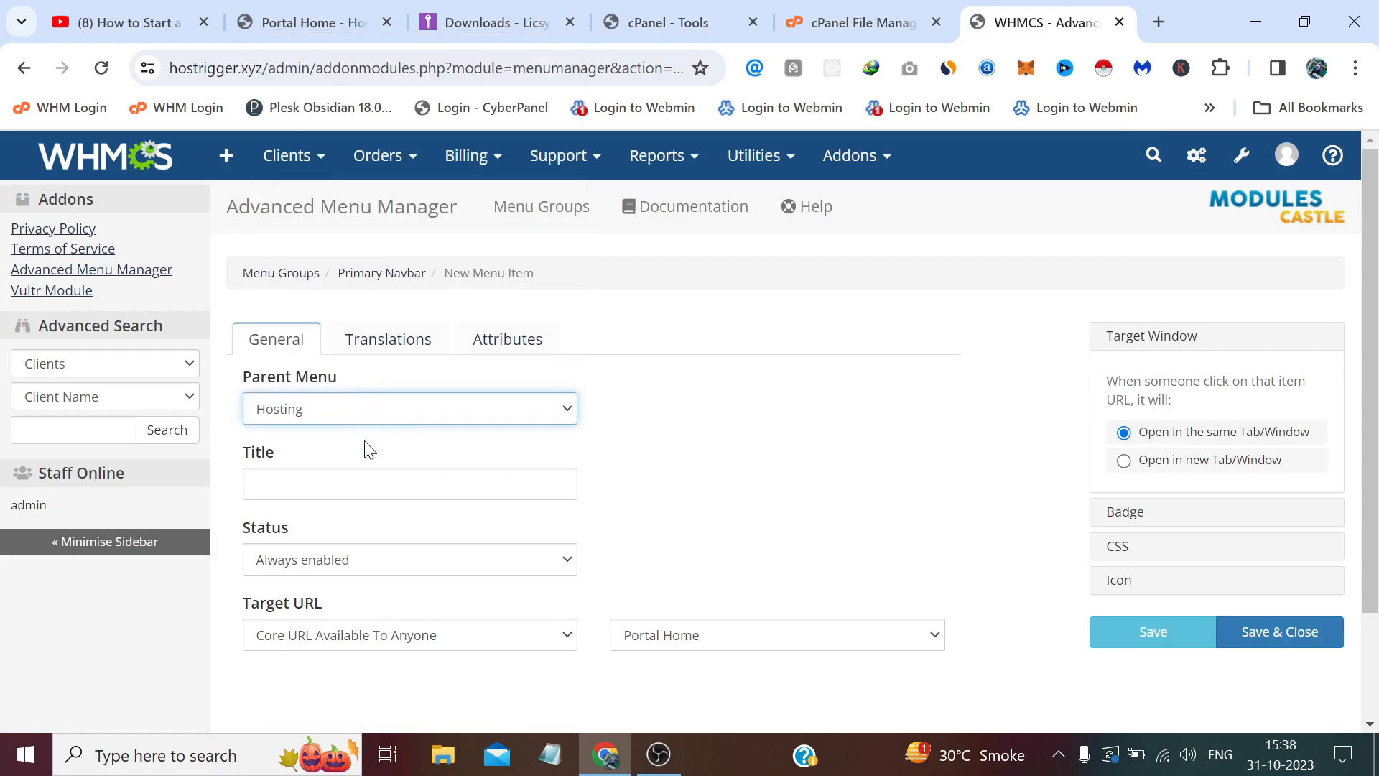
click(364, 484)
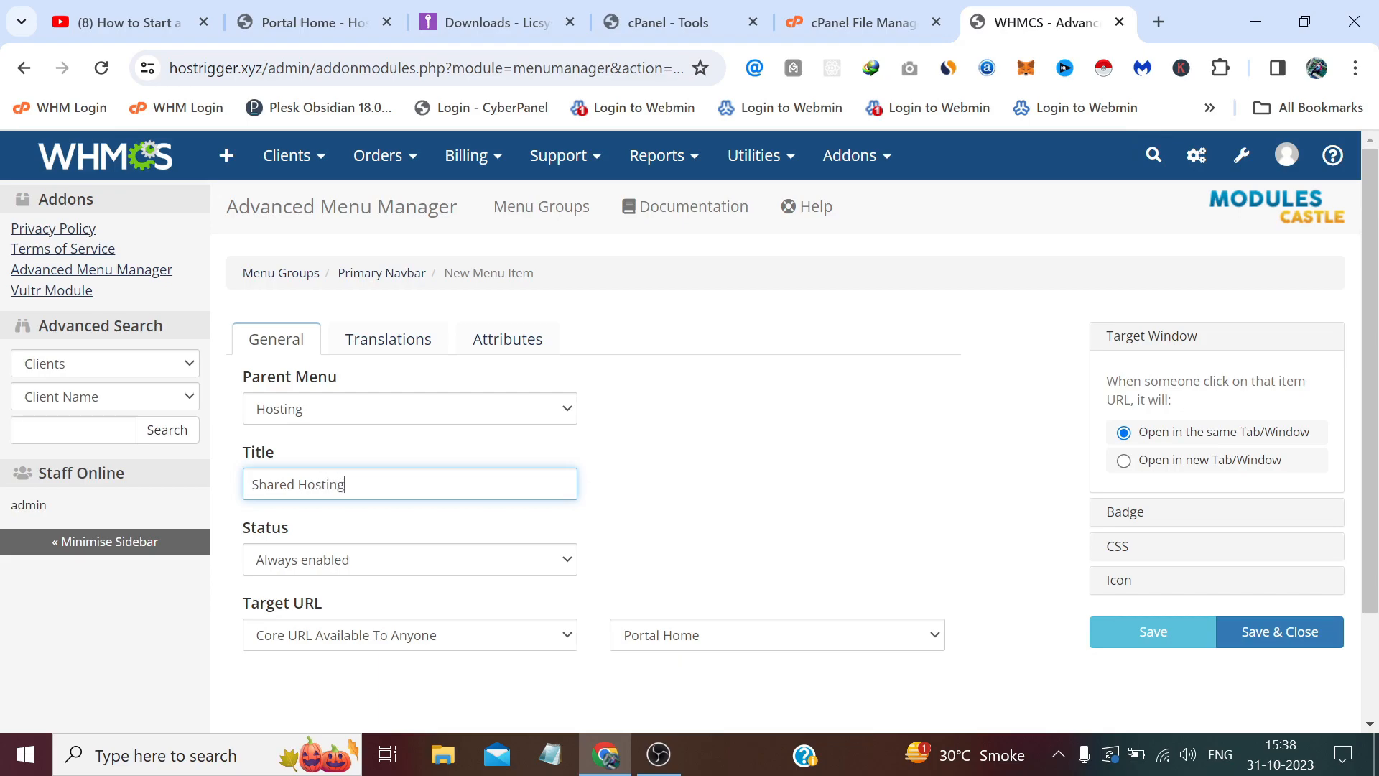
click(420, 560)
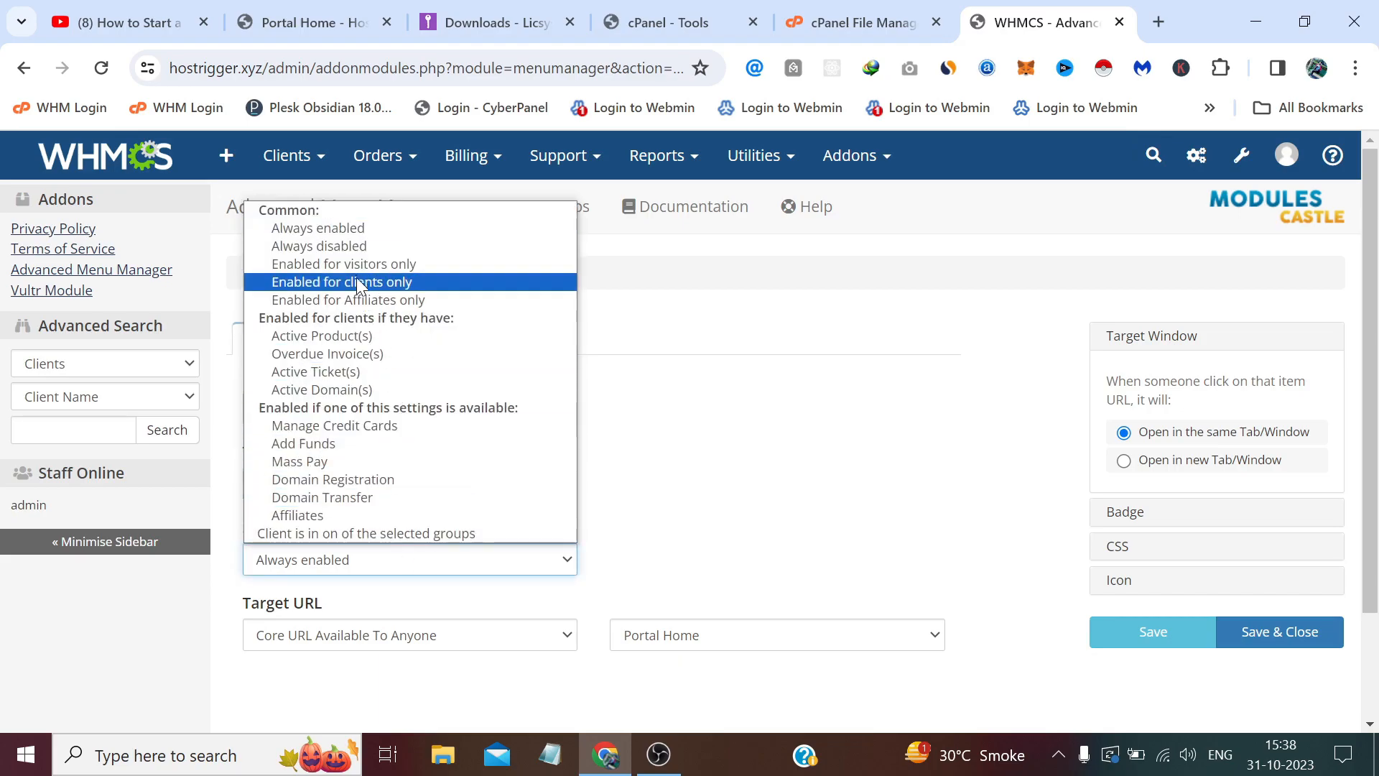
click(352, 264)
click(446, 635)
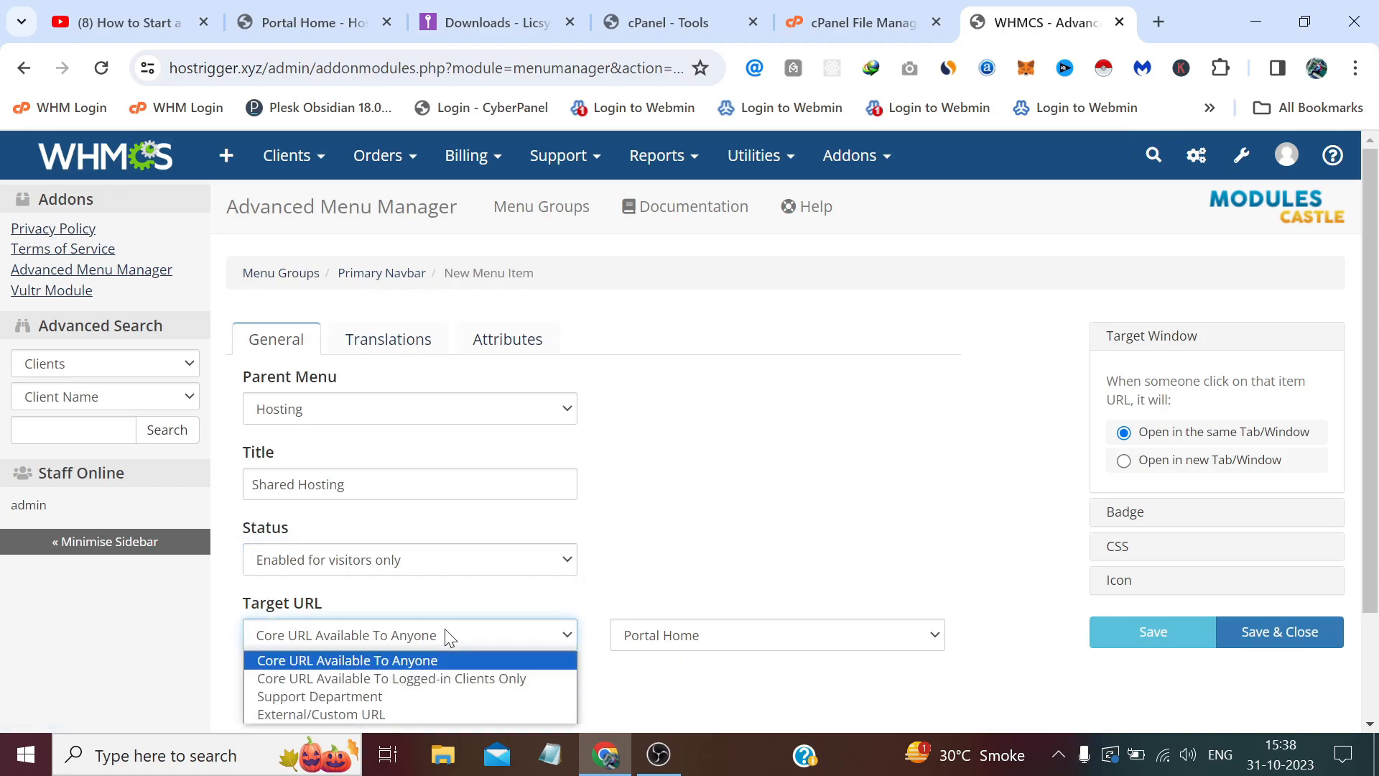
scroll(434, 632, down, 2)
click(366, 509)
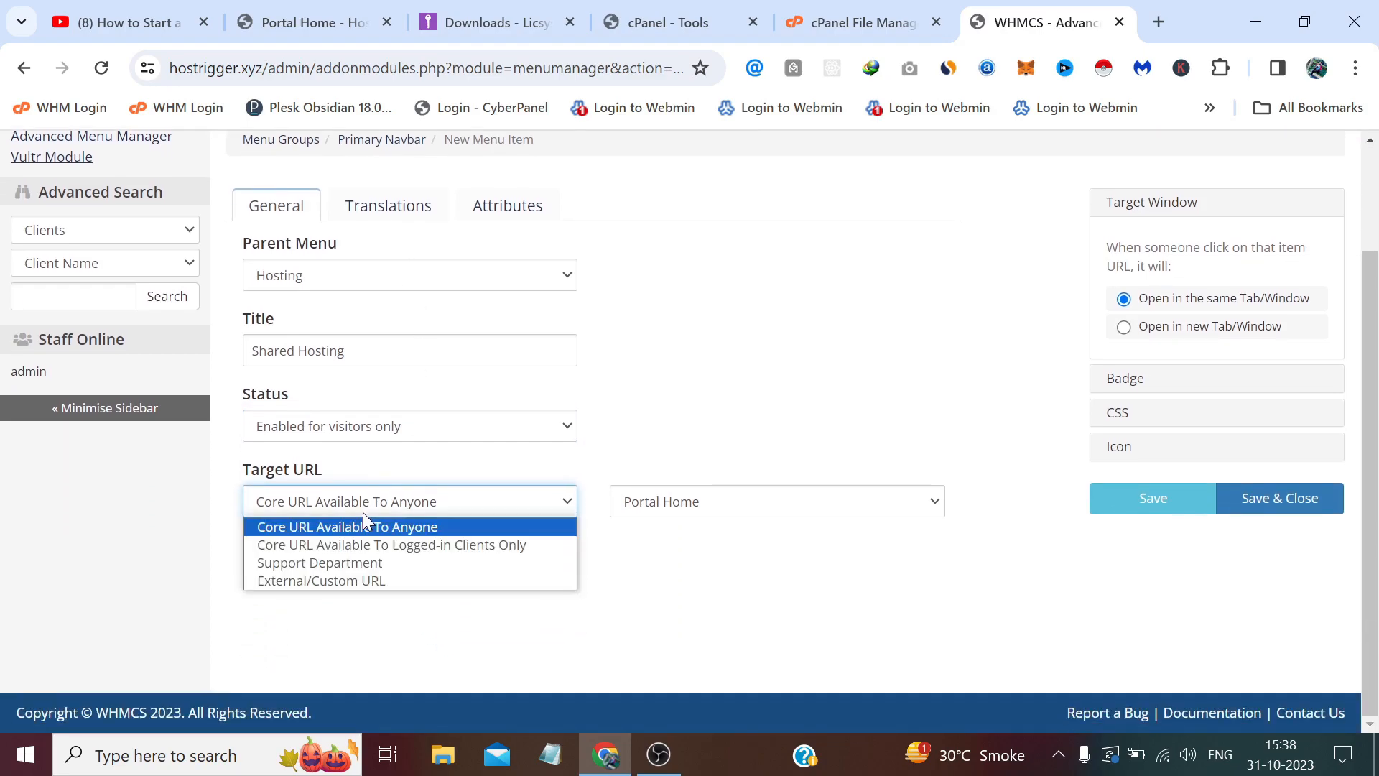
click(361, 580)
Paste the storefront's Shared Hosting link (cart.php?gid=1) as the URL, save, and view the storefront.
click(301, 31)
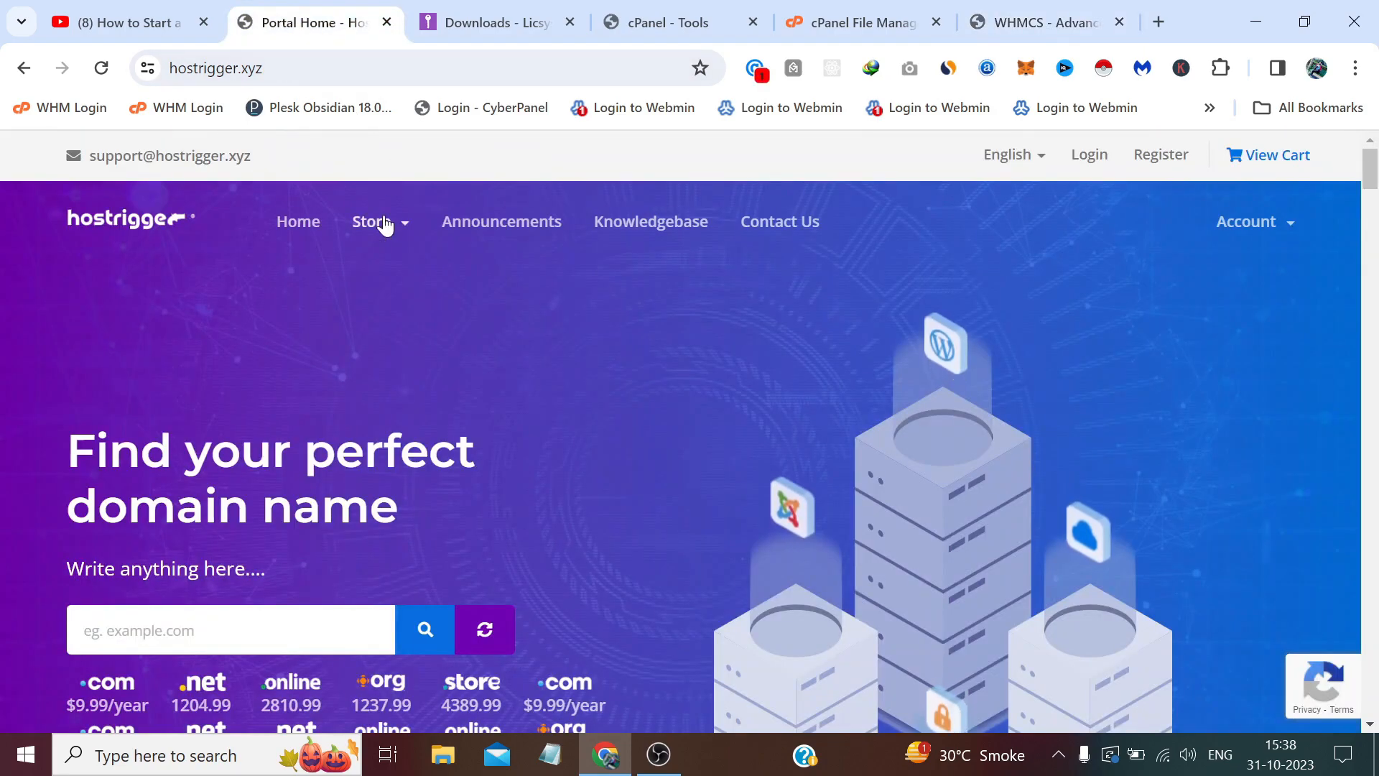
click(381, 222)
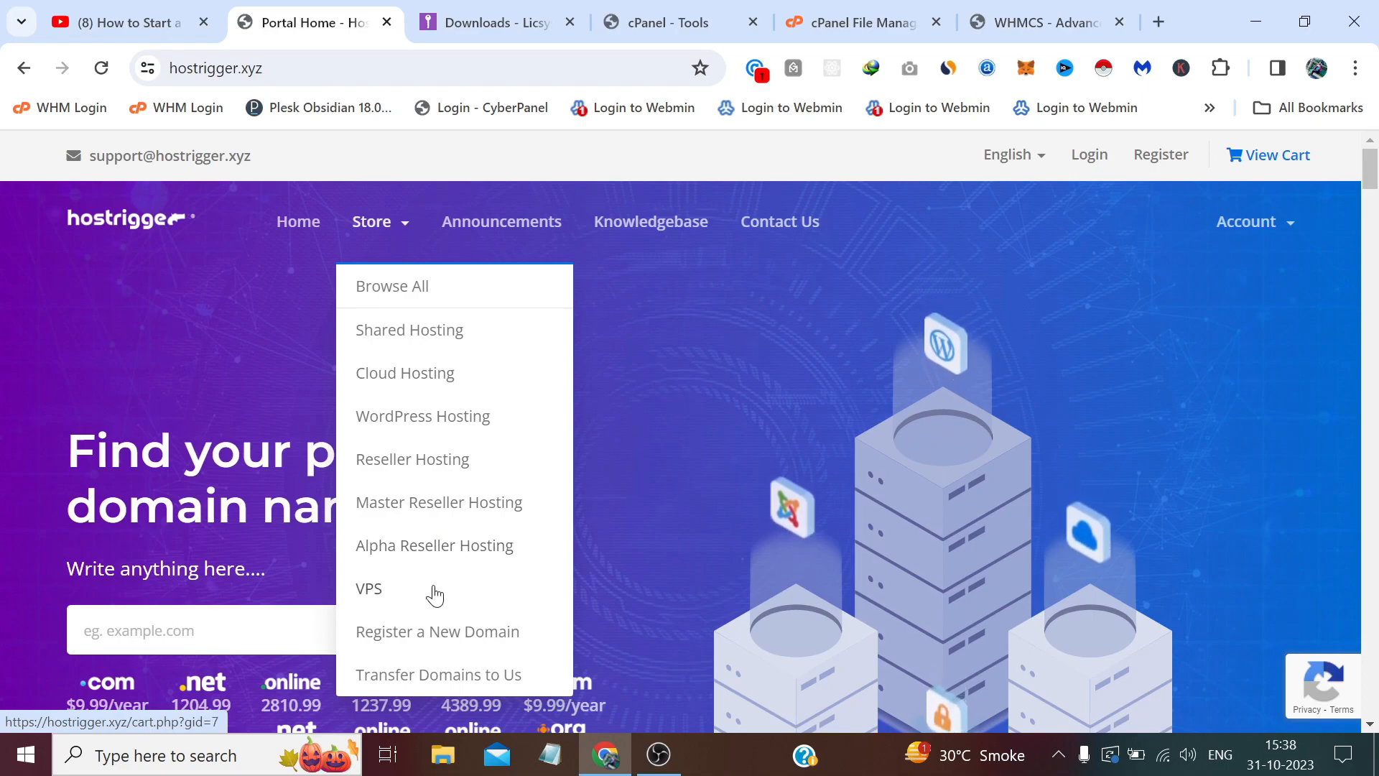
right_click(417, 332)
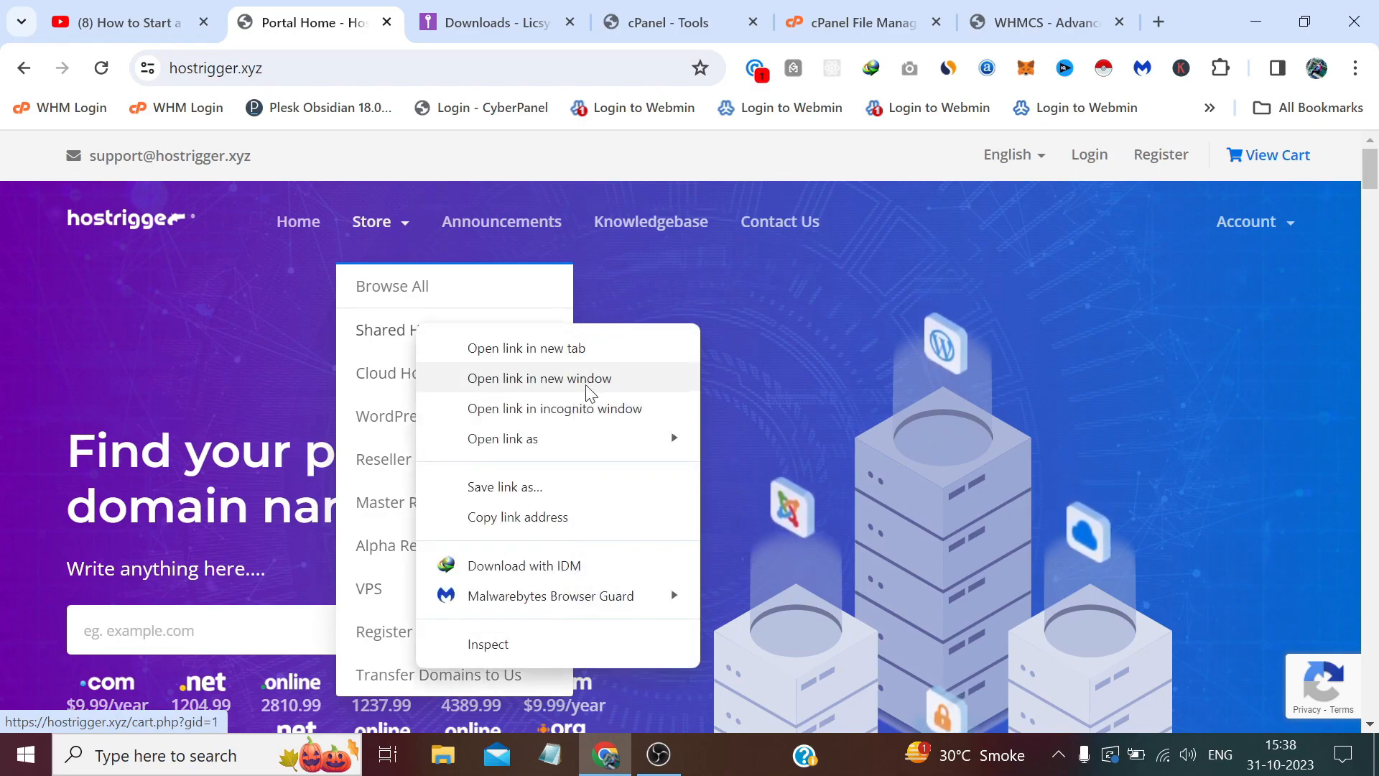
click(646, 518)
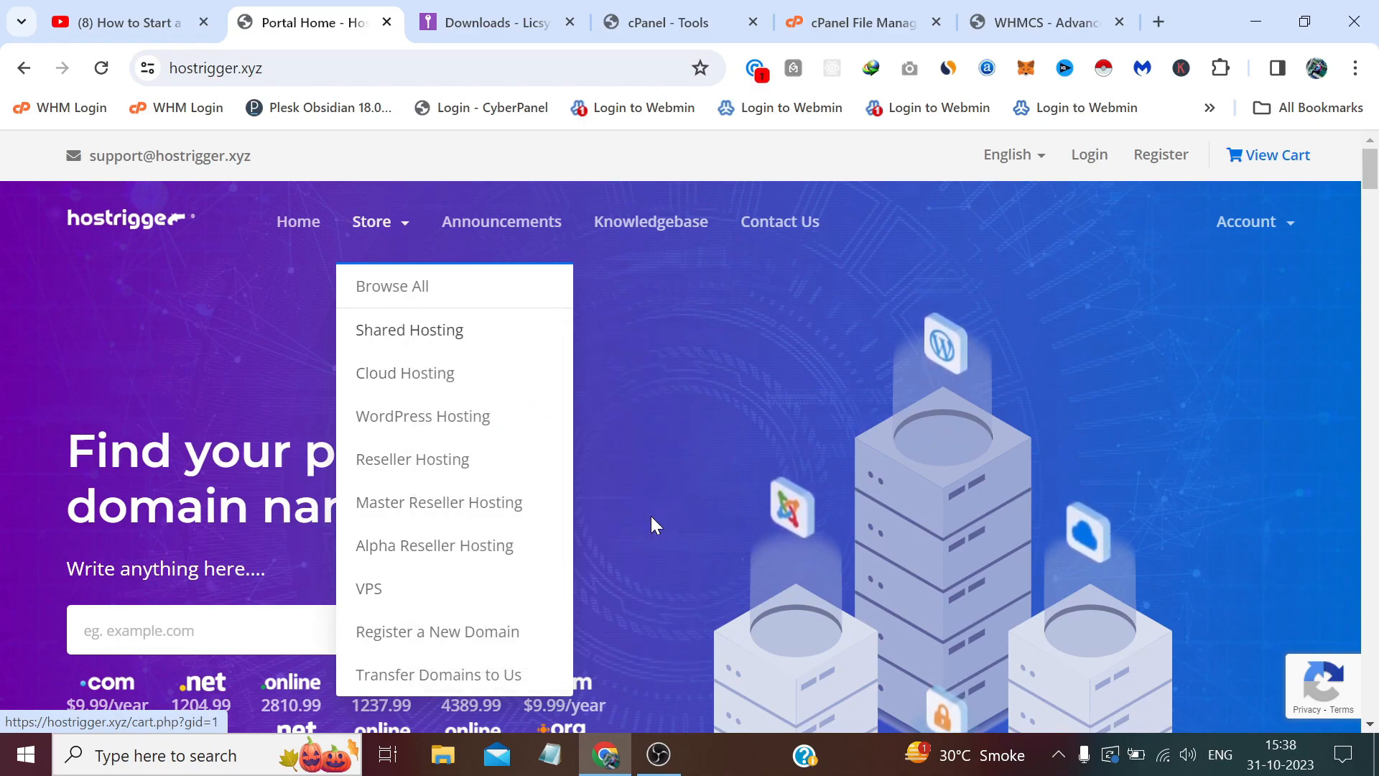
click(736, 417)
click(1035, 18)
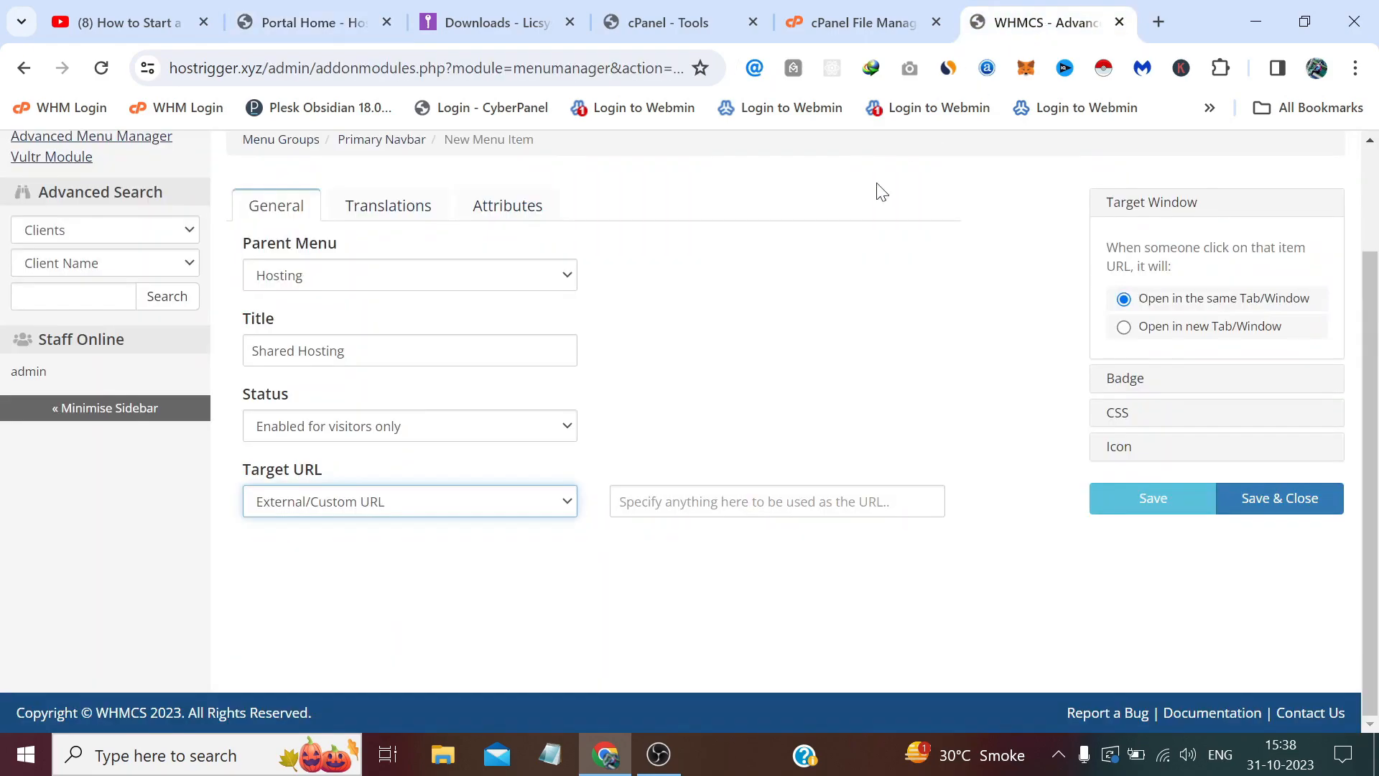
click(777, 501)
key(ctrl+v)
click(1291, 507)
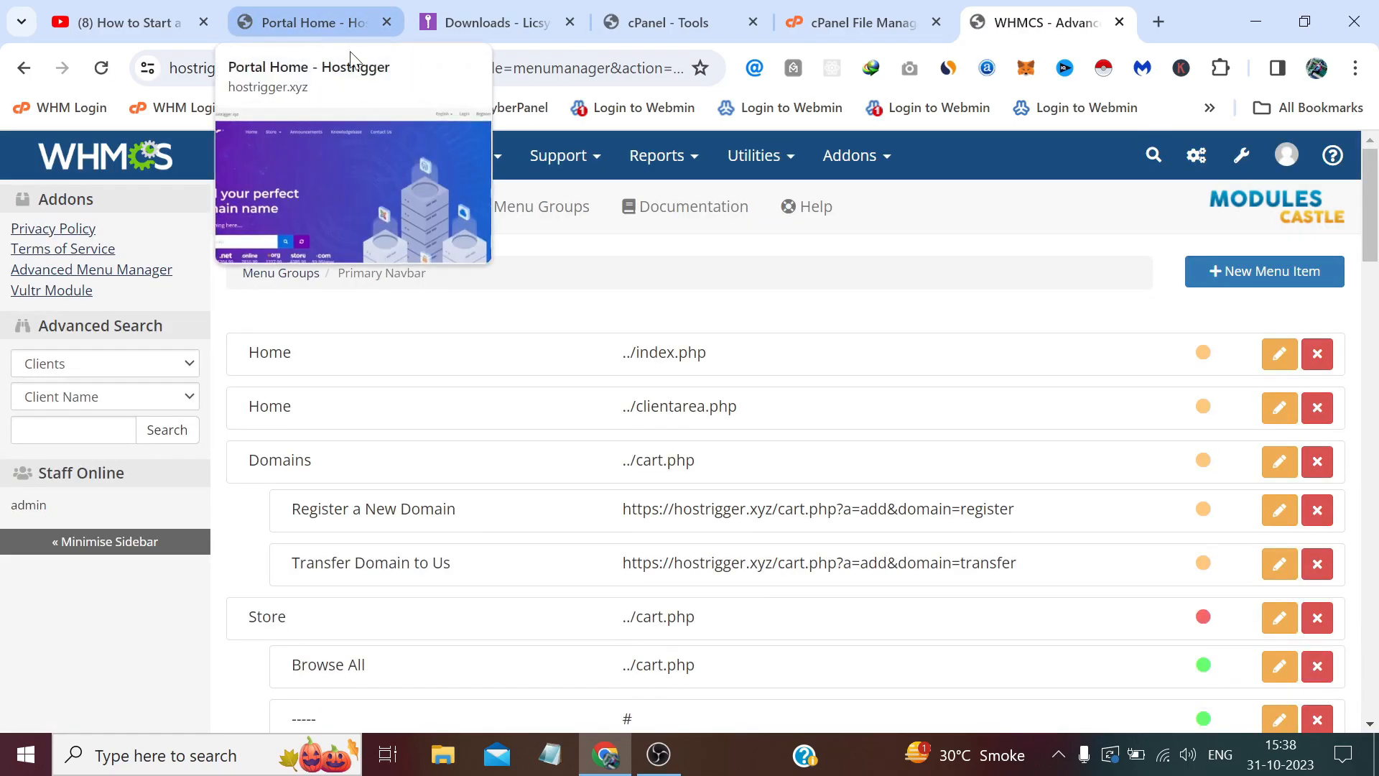
click(349, 31)
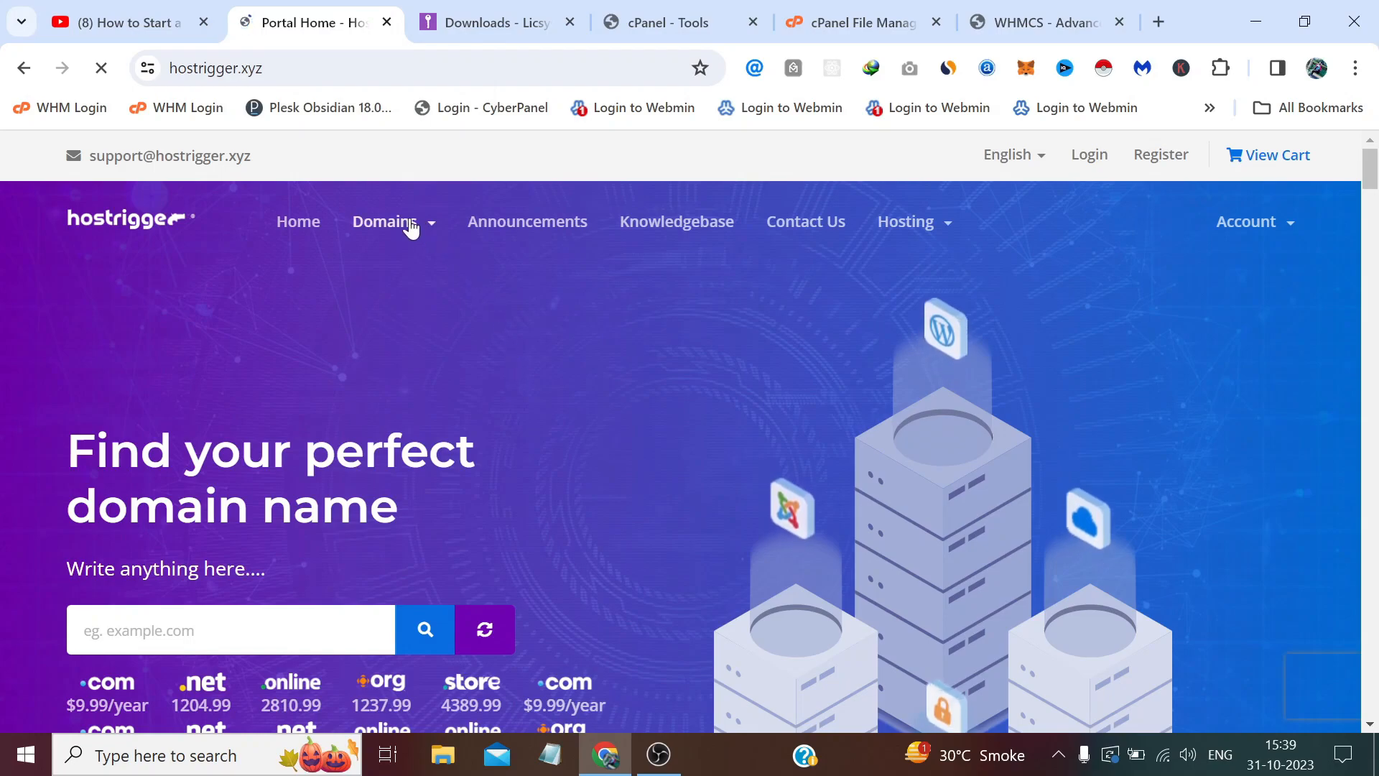
Test the storefront's Domains > Register a New Domain link, then return home and to the admin.
click(411, 226)
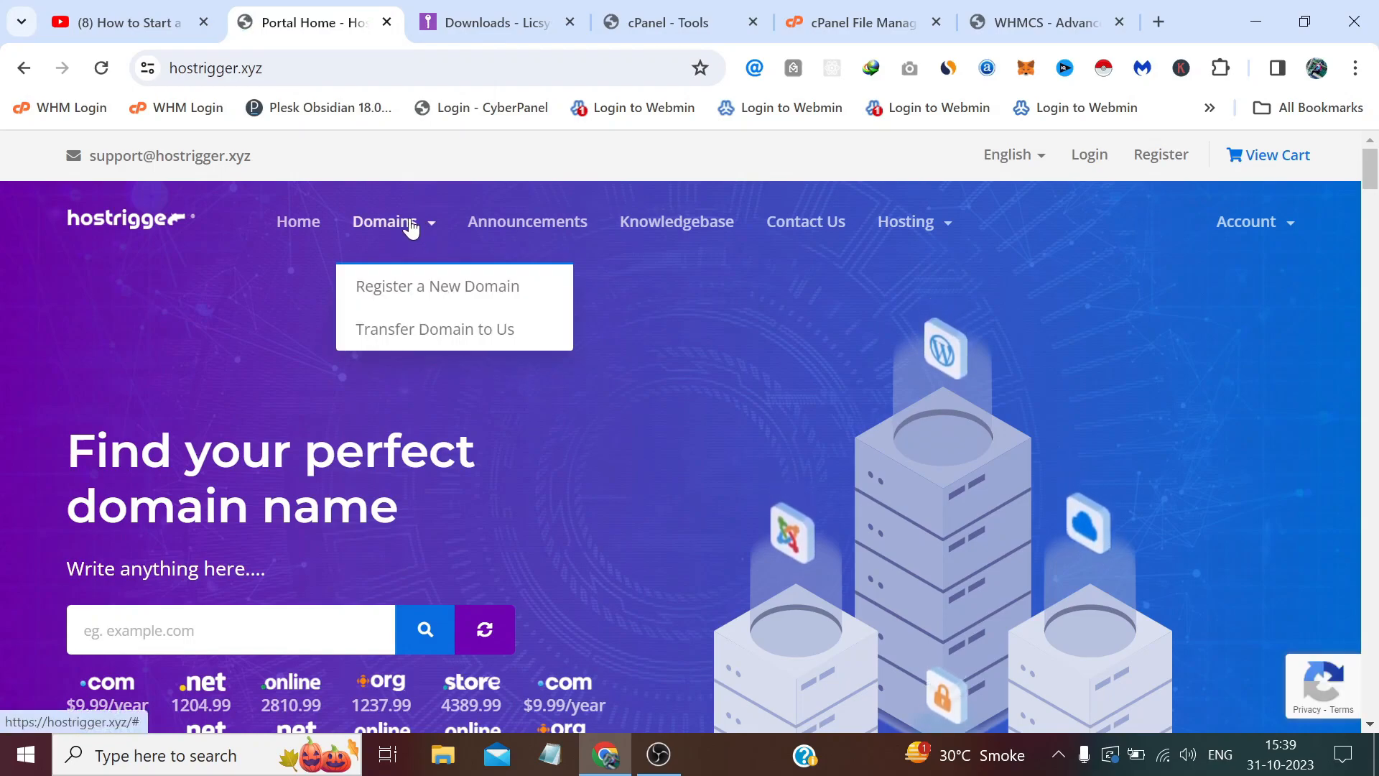
click(413, 293)
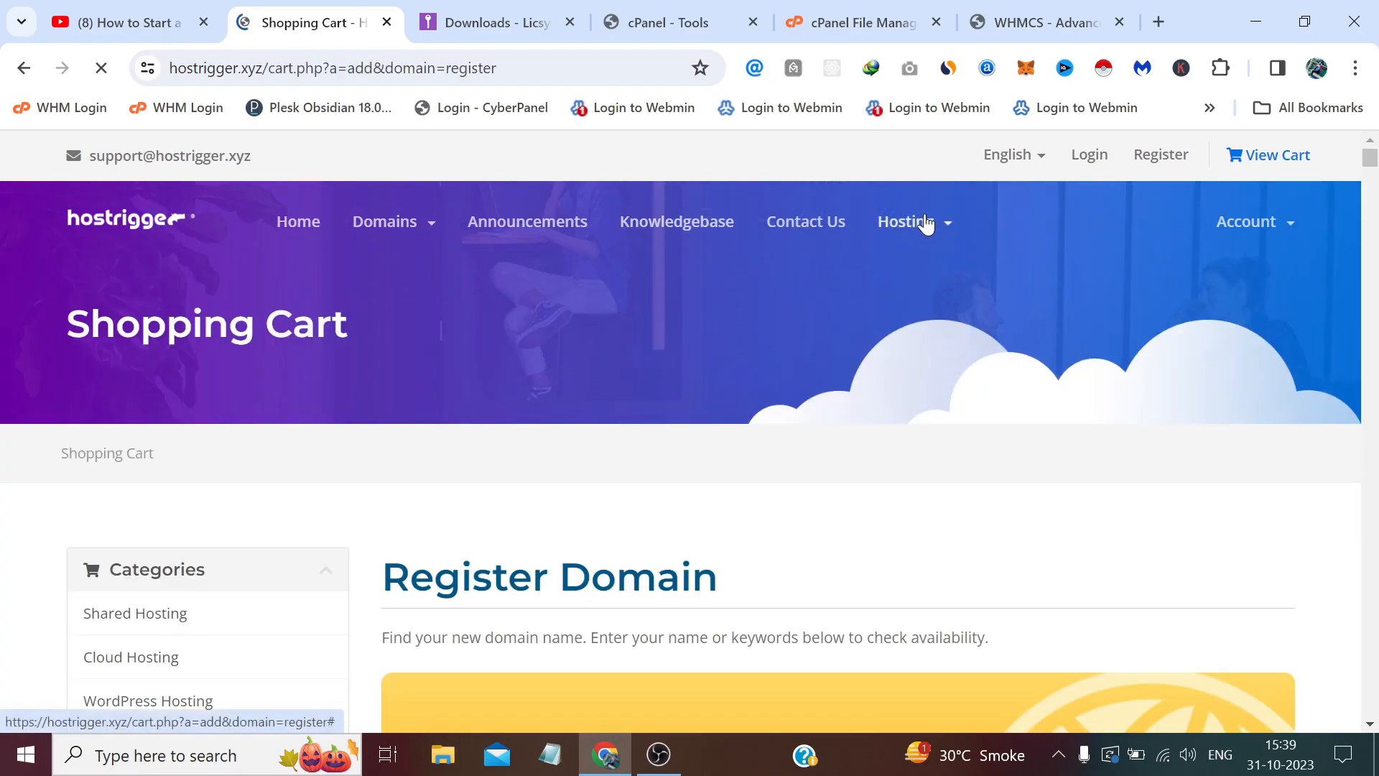
scroll(925, 223, down, 5)
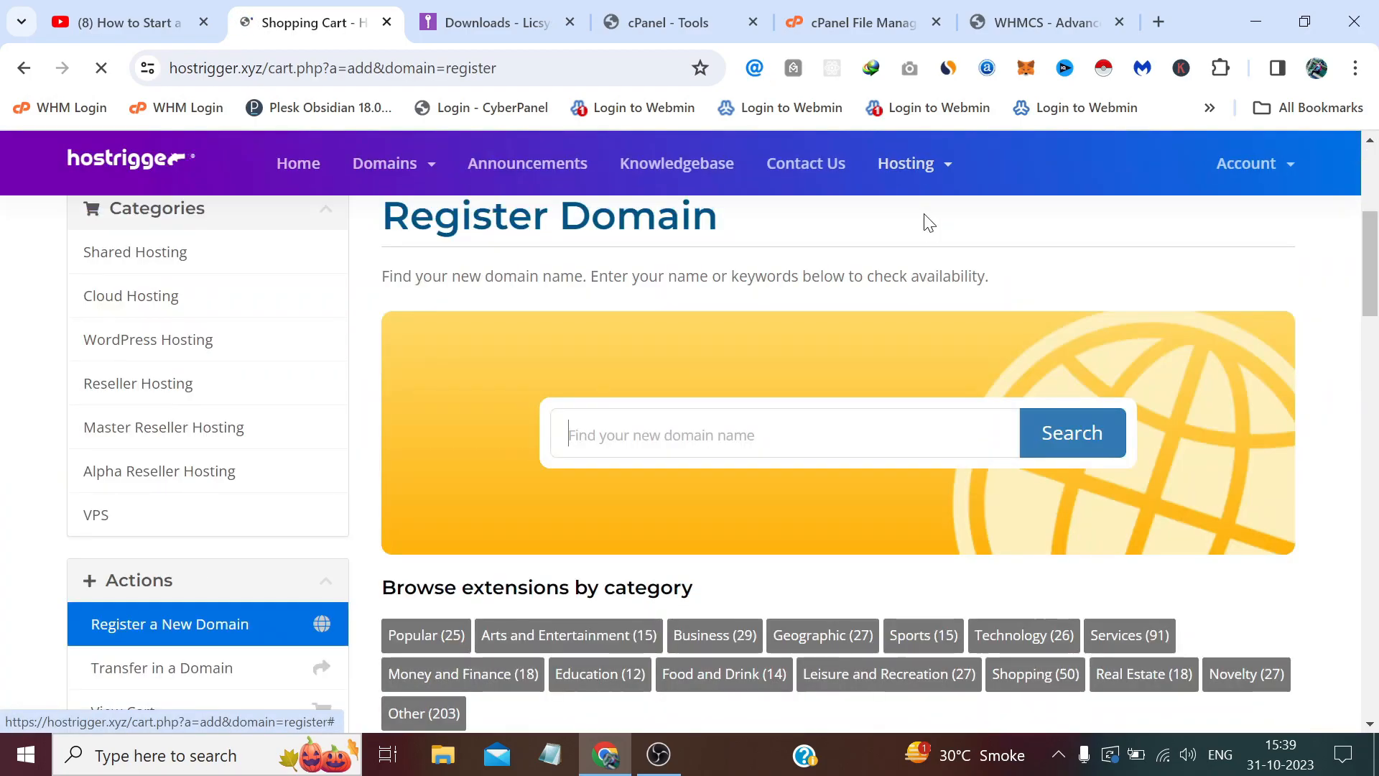
click(294, 171)
click(1035, 23)
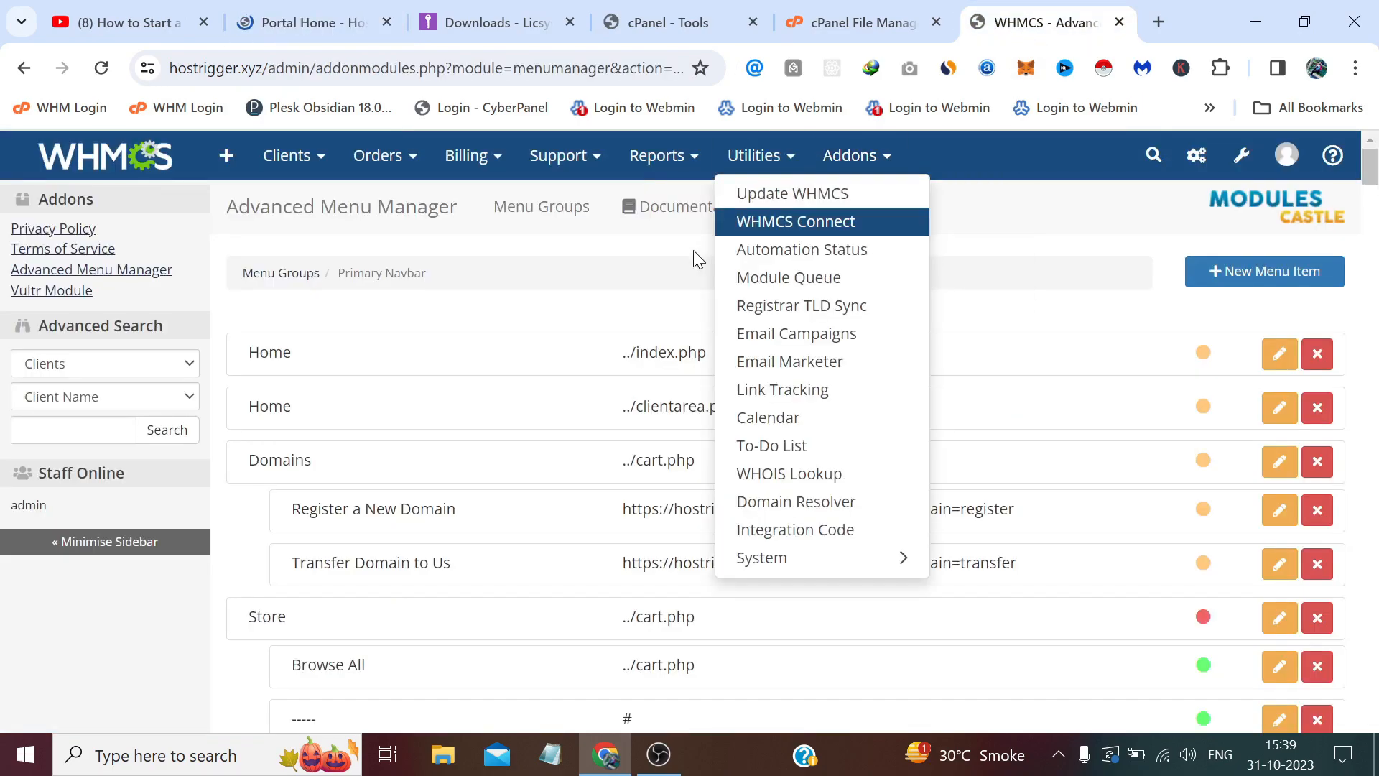
Drag the Hosting row up to sit just below the Domains group.
scroll(493, 347, down, 20)
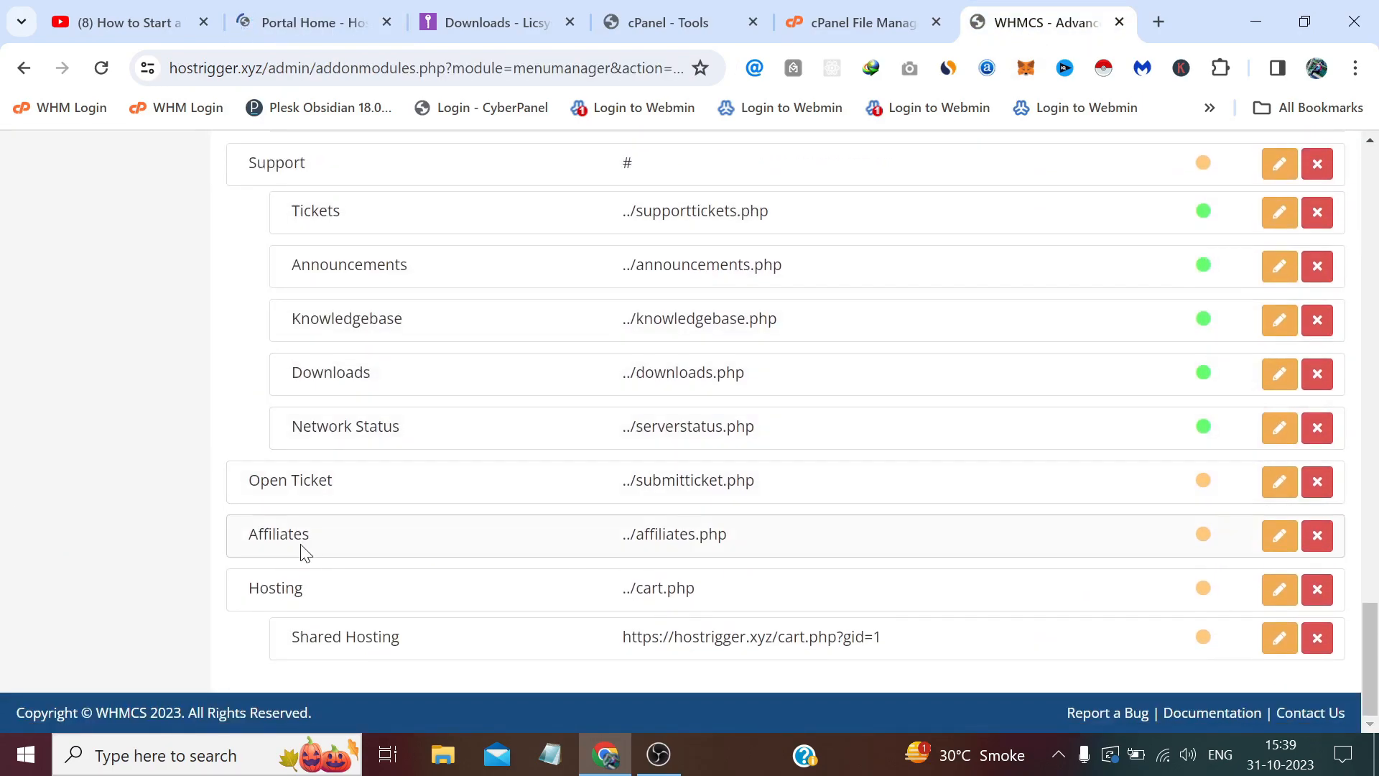
drag(280, 606, 273, 335)
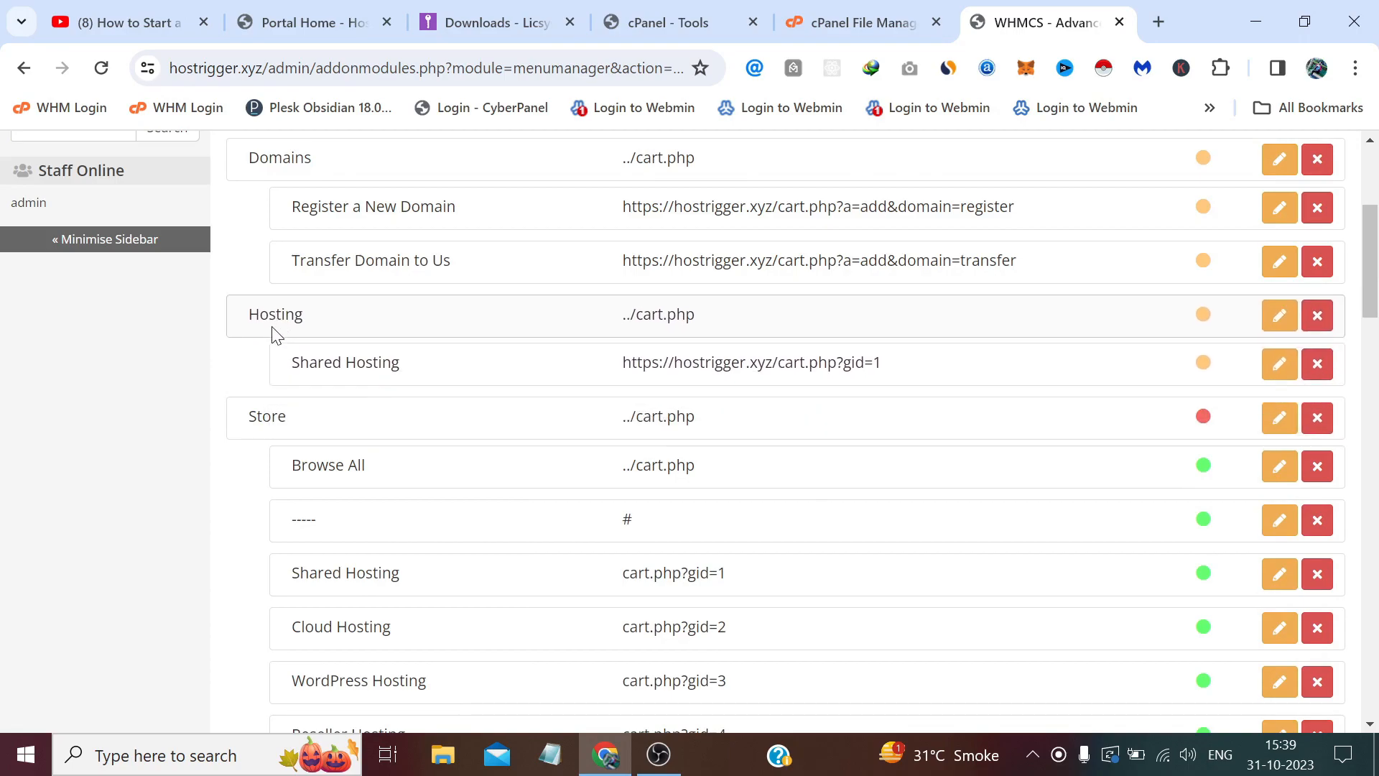
scroll(288, 336, up, 5)
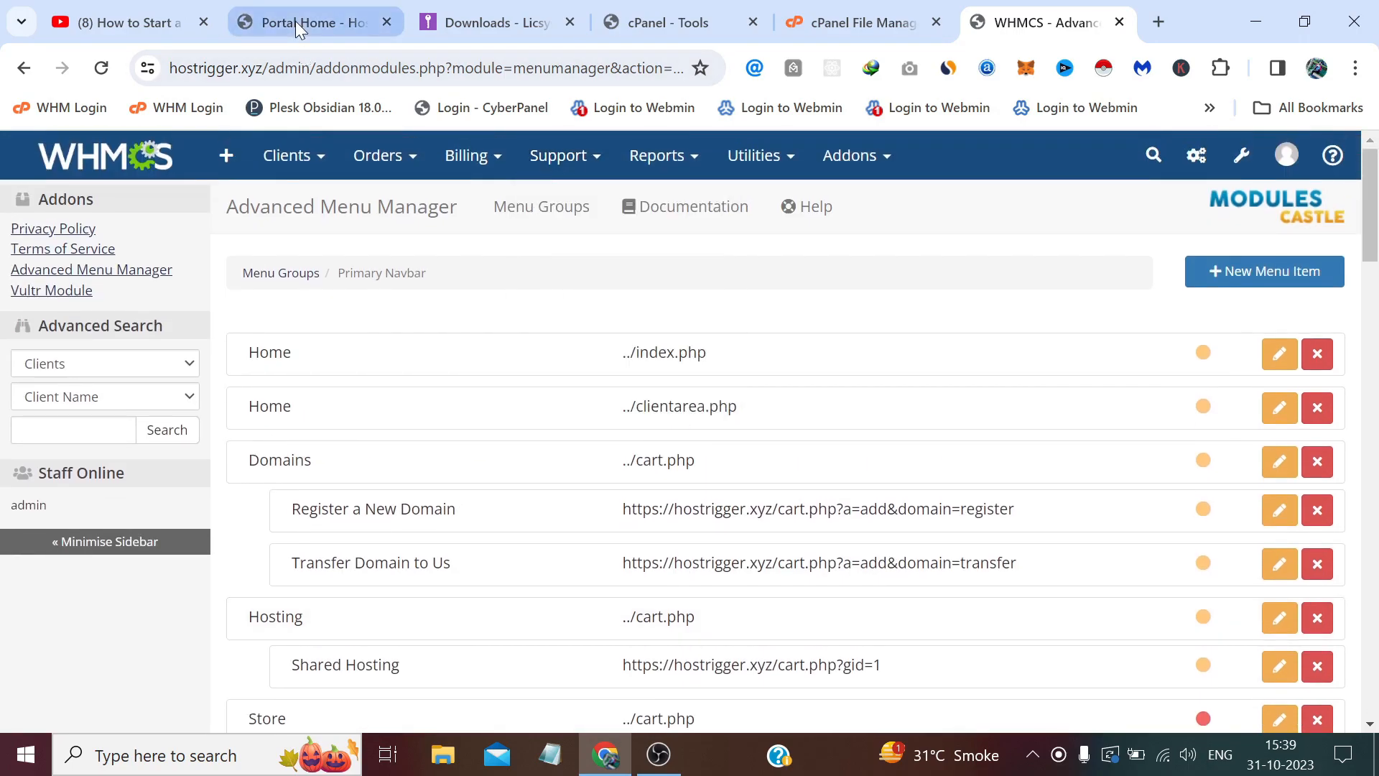
Reload the storefront home page so it shows the reworked navbar with Hosting after Domains.
click(296, 20)
click(316, 68)
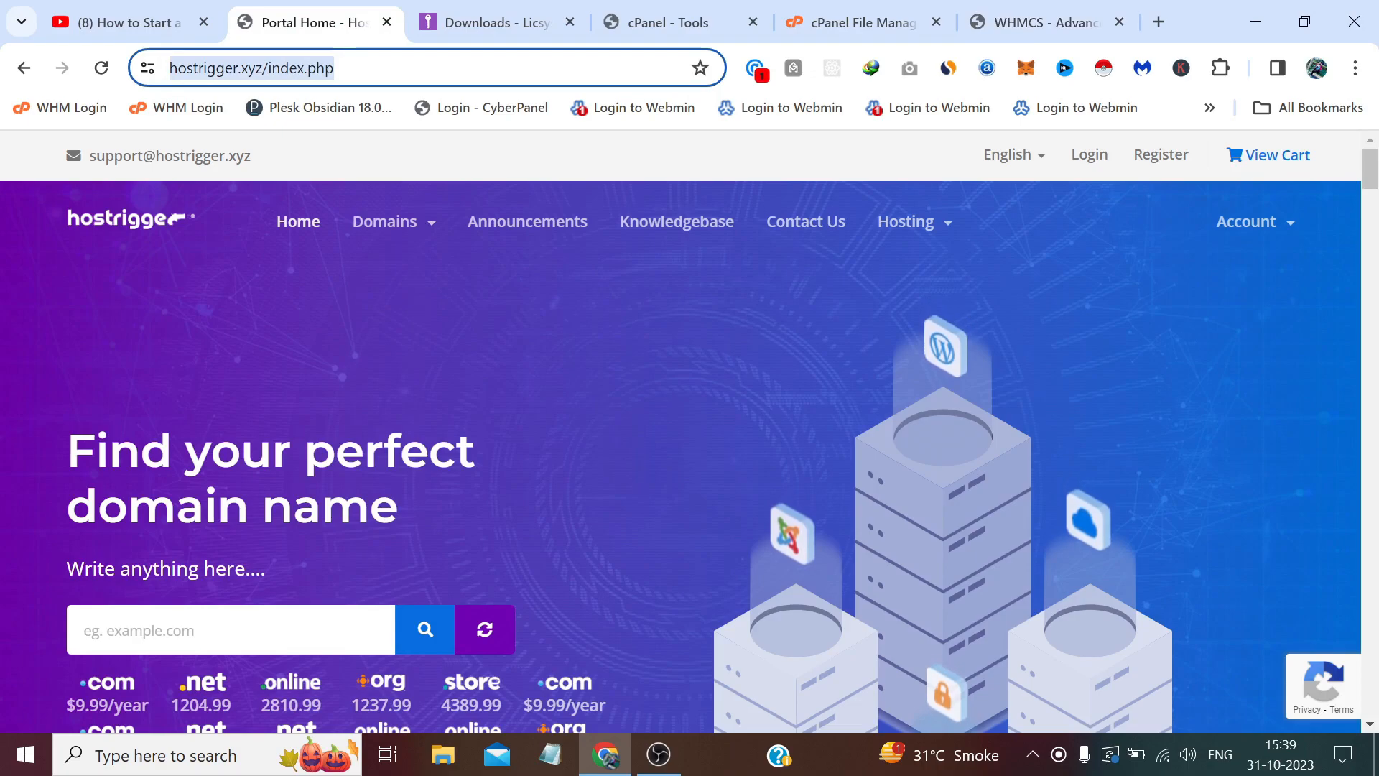
key(Return)
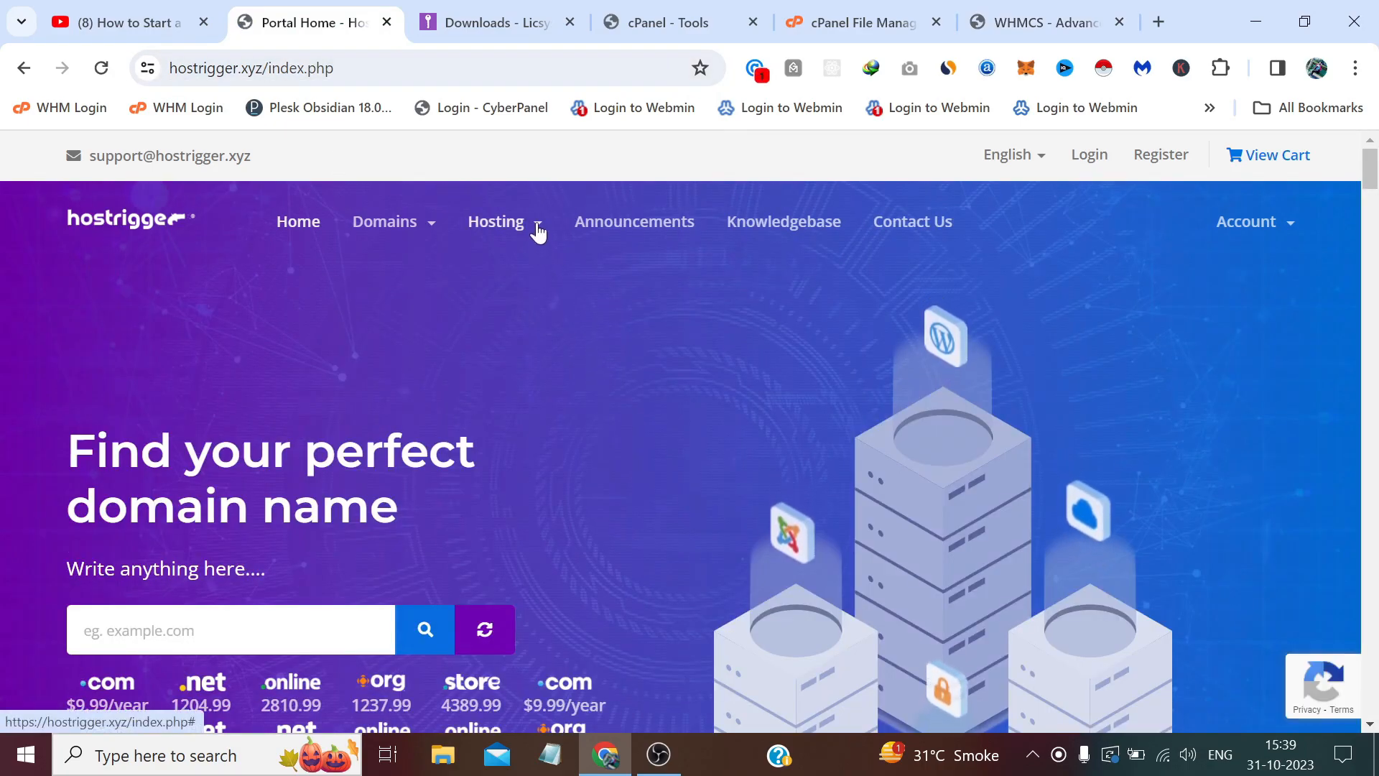
Check that Hosting > Shared Hosting lists SharedBasic, SharedAdvanced and SharedEnterprise, then return to the admin menu list.
click(536, 242)
click(541, 291)
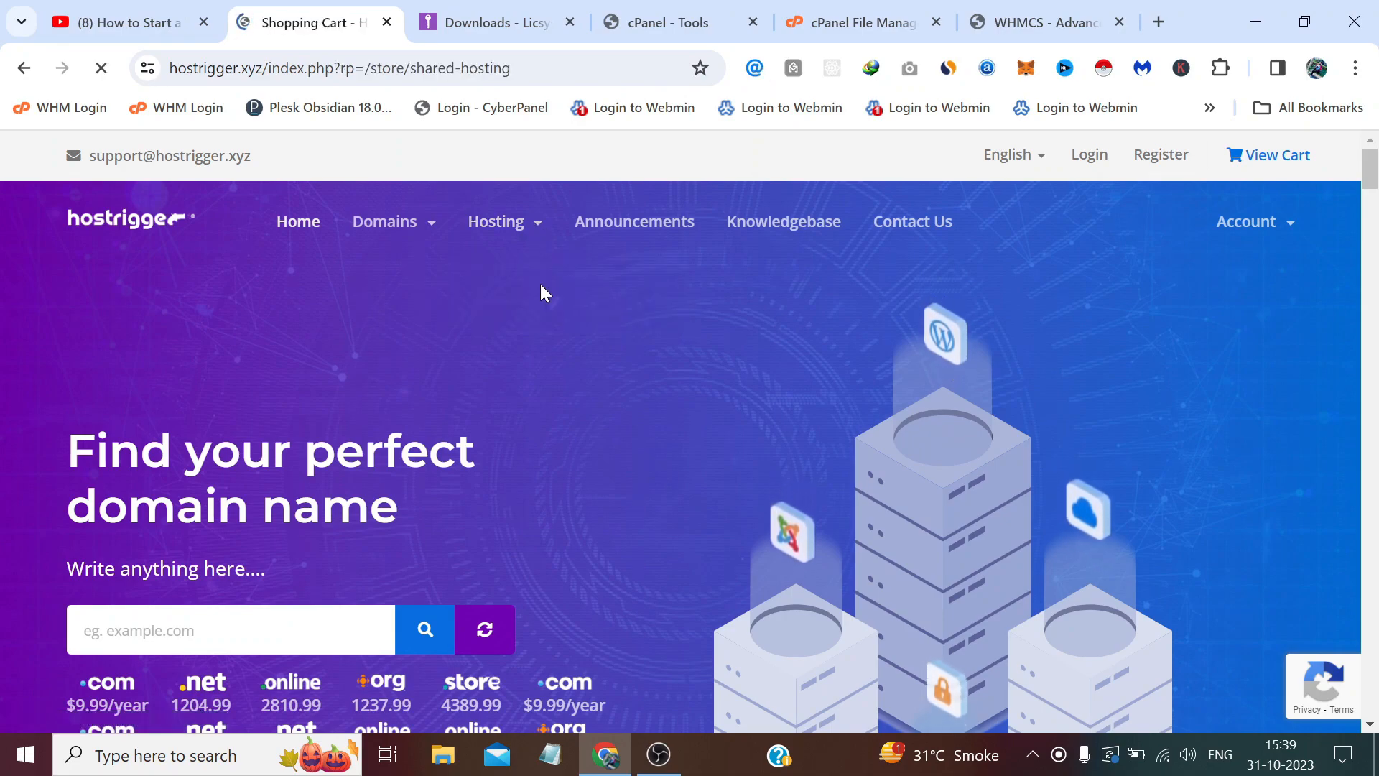
scroll(541, 287, down, 10)
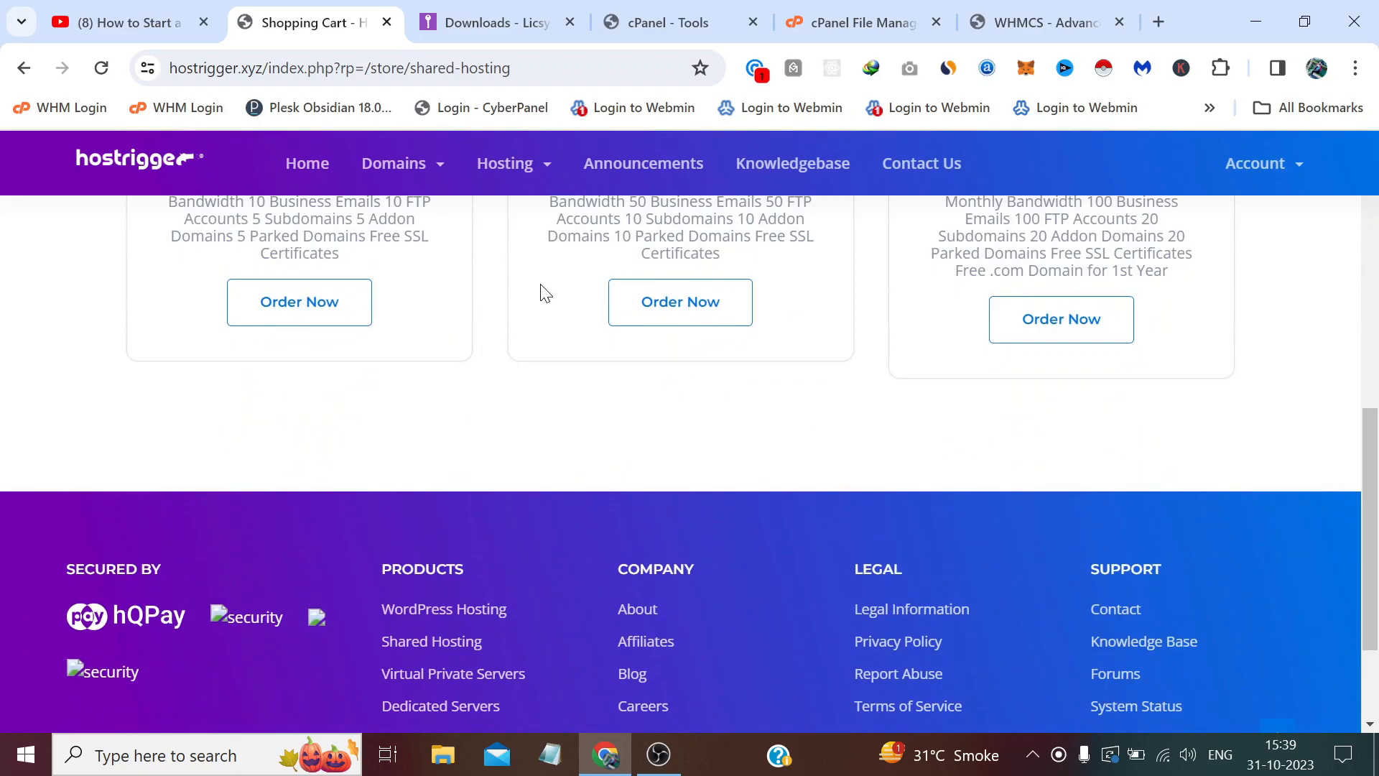
scroll(541, 287, up, 8)
scroll(546, 287, up, 2)
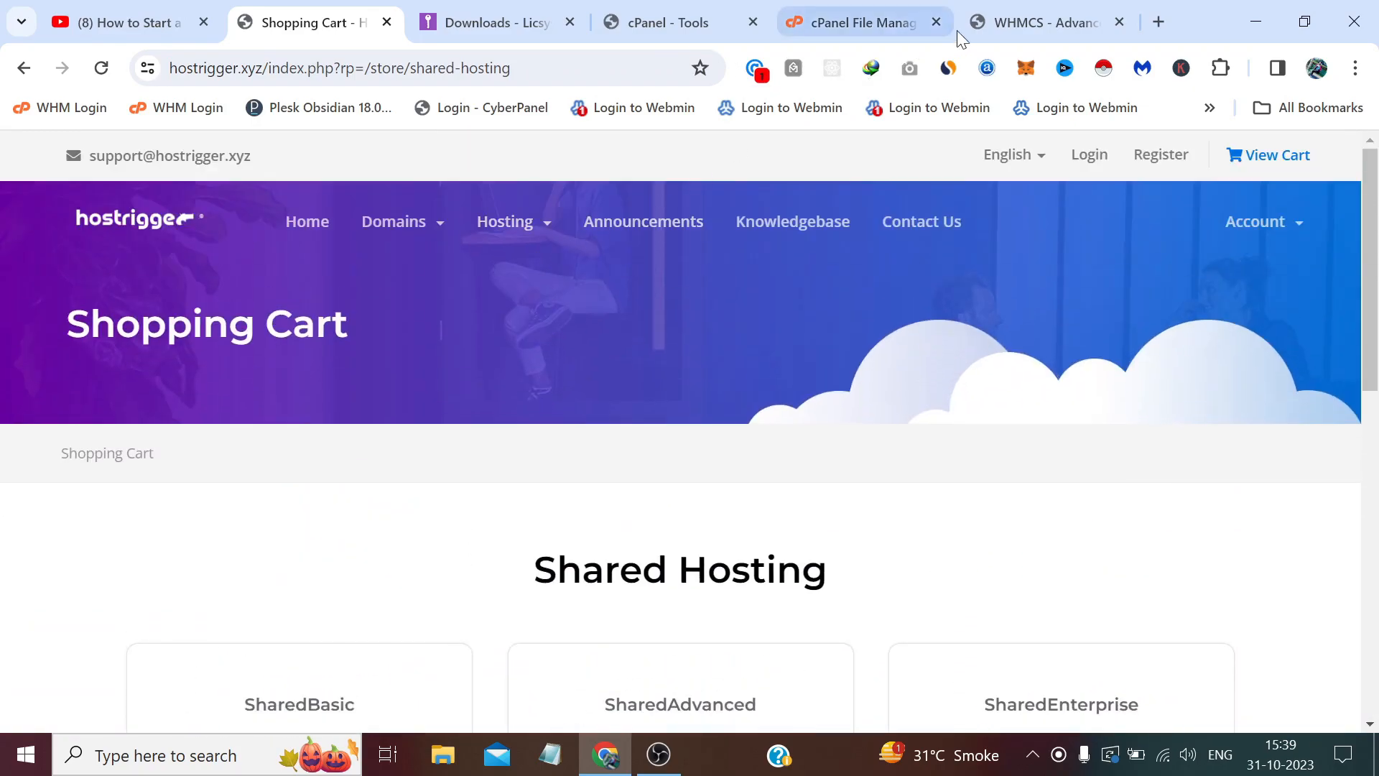
click(1083, 25)
scroll(583, 429, down, 1)
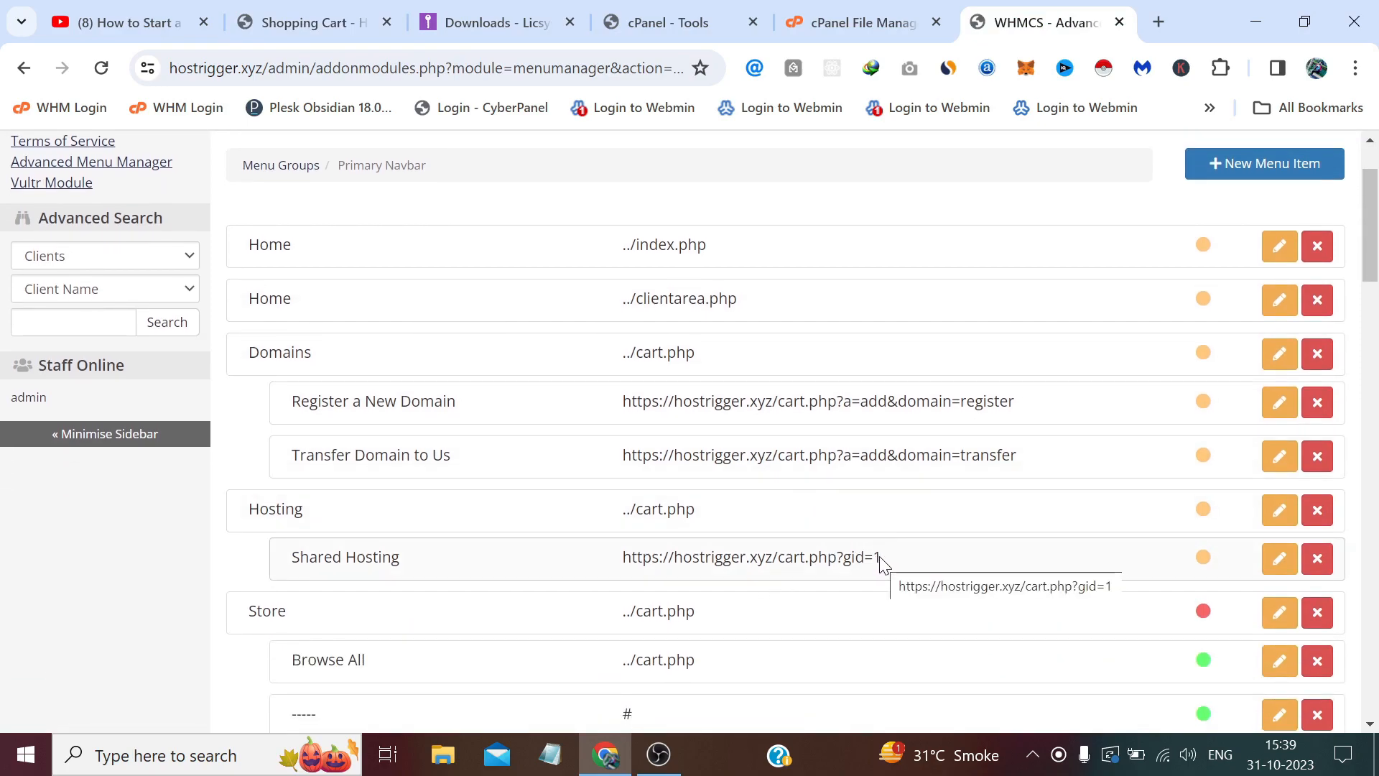
Review the Primary Navbar menu items, then go back to the storefront's Shared Hosting plans page.
scroll(816, 438, up, 2)
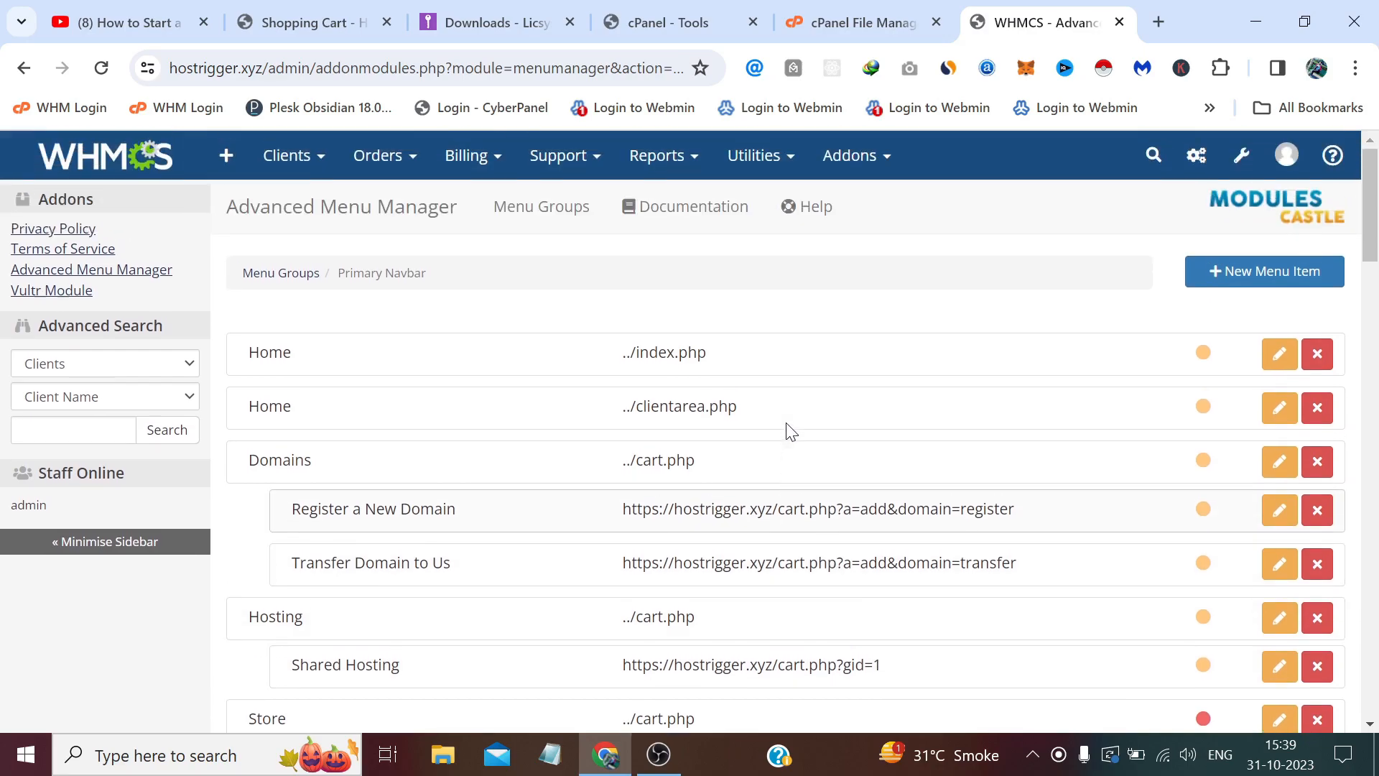
scroll(790, 431, down, 5)
scroll(790, 431, down, 20)
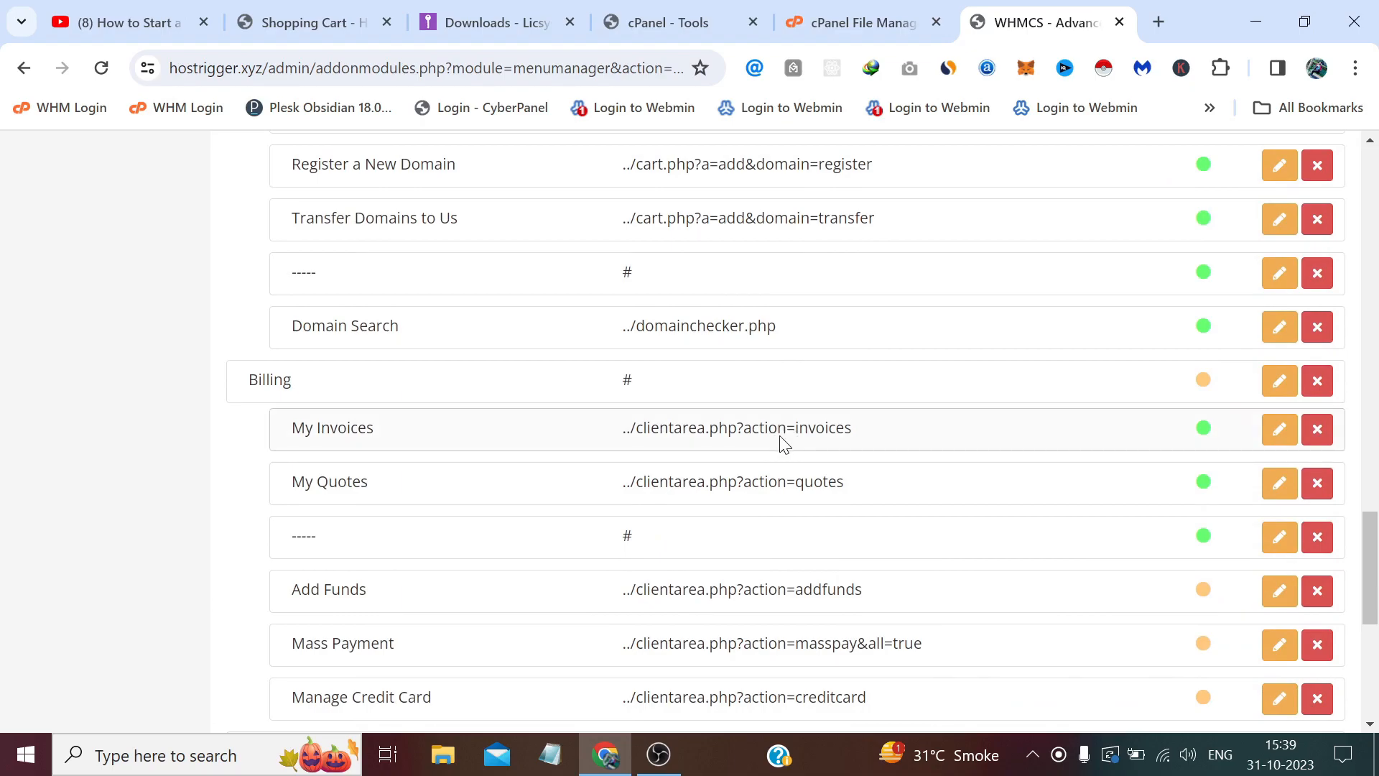
scroll(750, 438, up, 20)
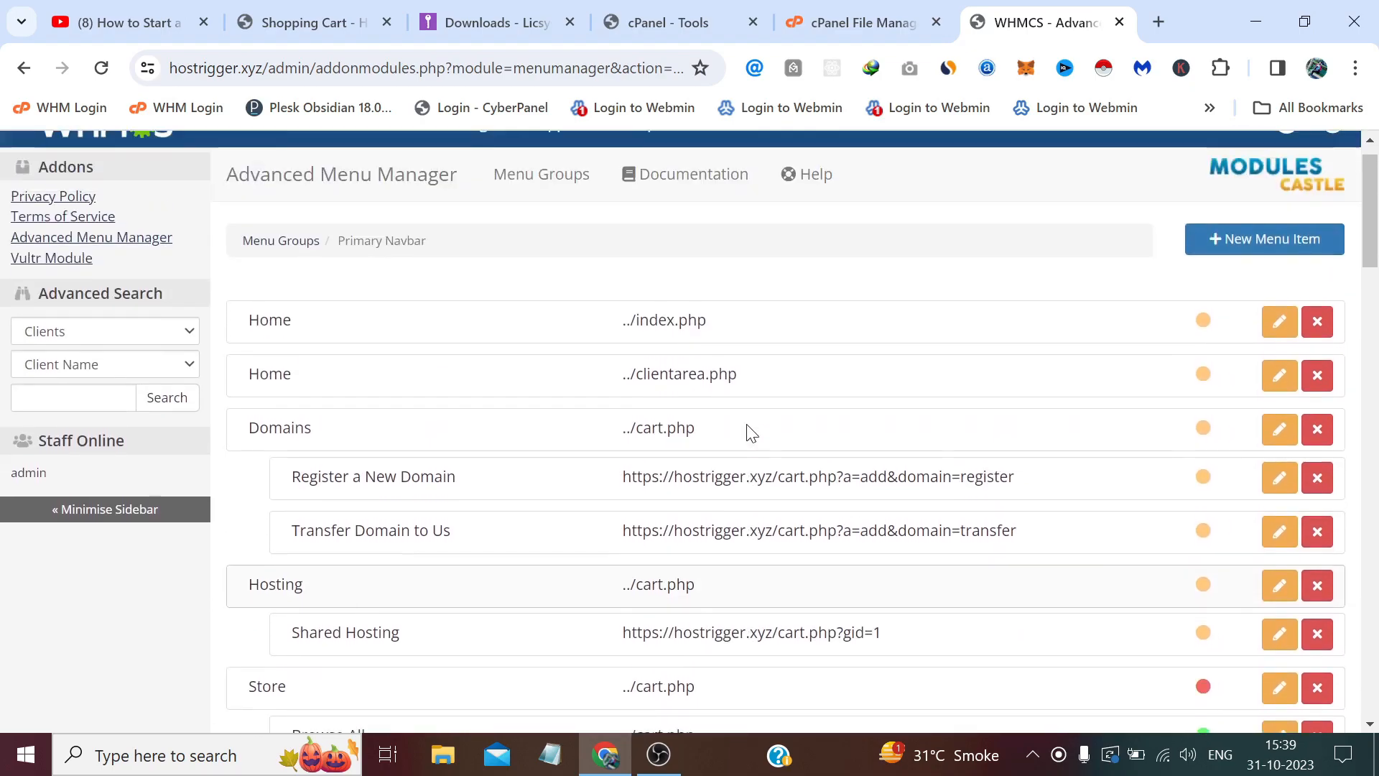
click(355, 29)
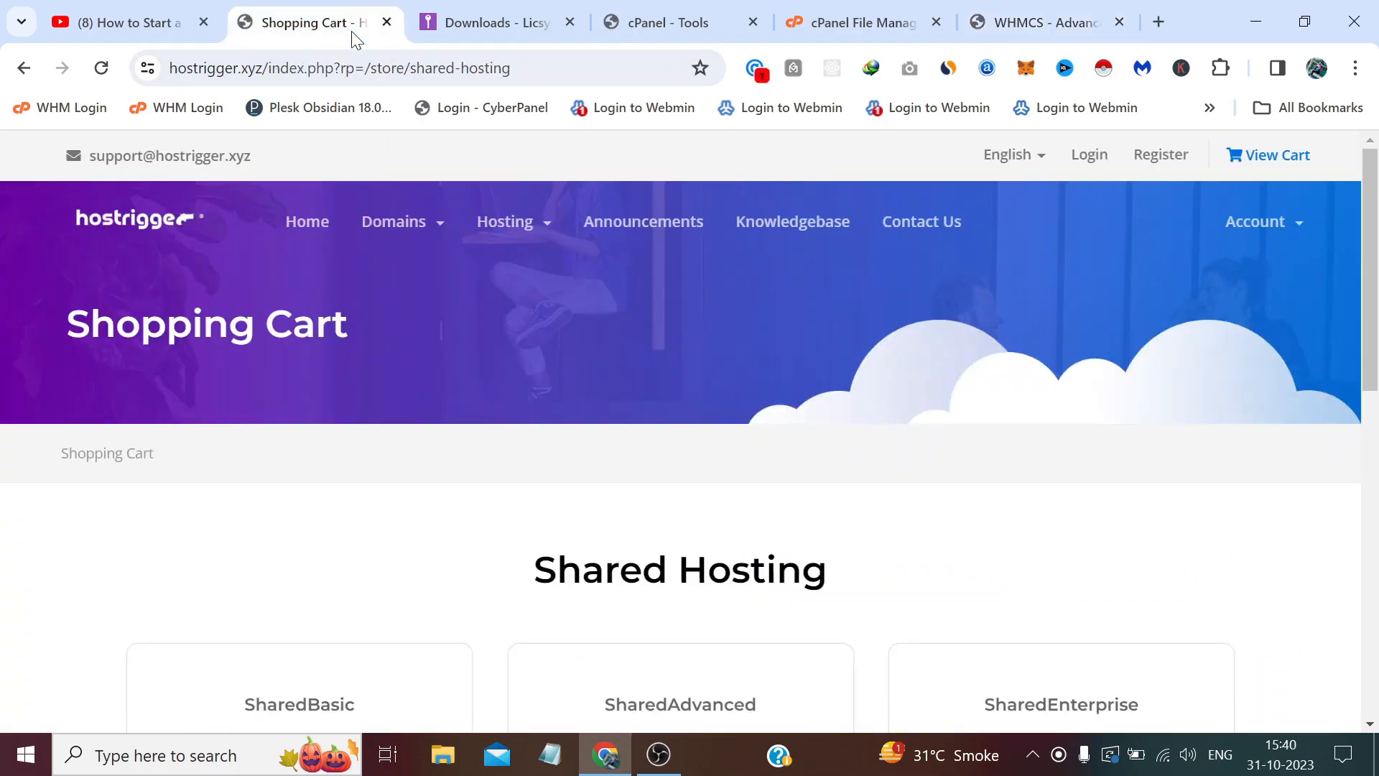